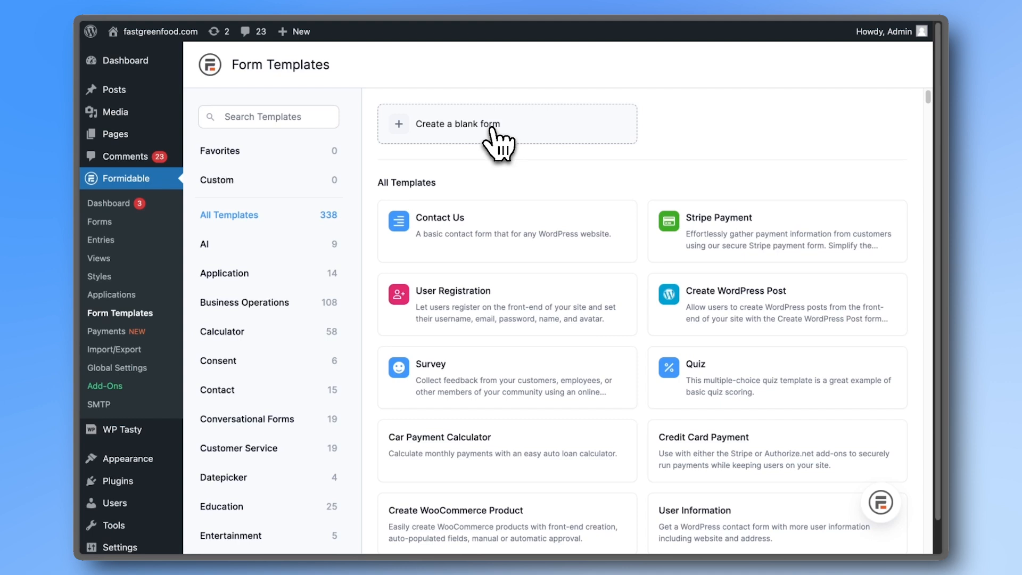
# - Search the Formidable add-ons for "ai" and activate the AI add-on
pyautogui.click(108, 387)
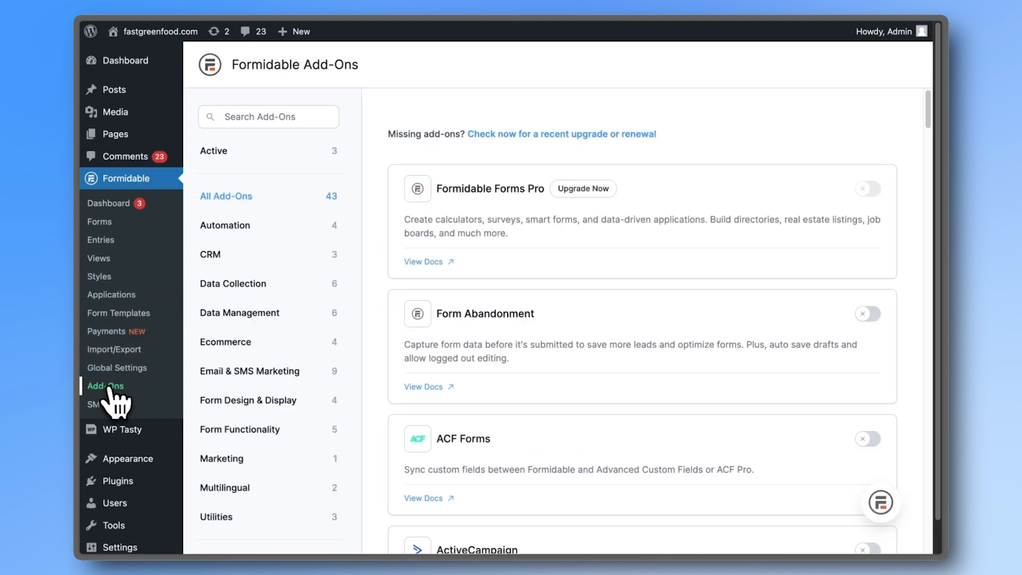
pyautogui.click(256, 120)
pyautogui.write('ai')
pyautogui.click(869, 251)
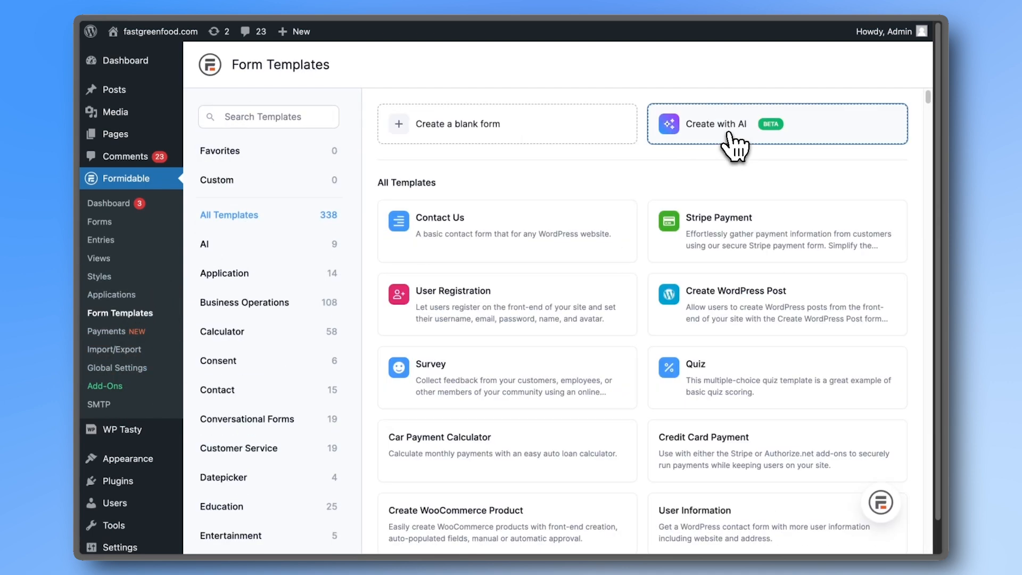
# - Generate a form for local music event submissions with AI from a description beginning "create a form where", and create it
pyautogui.click(732, 131)
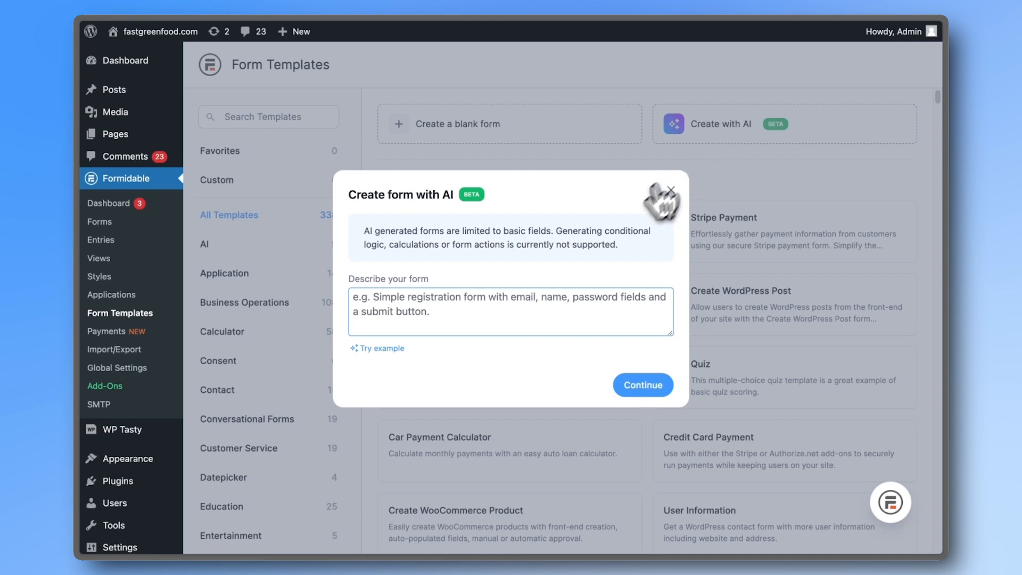
pyautogui.write('create a form where')
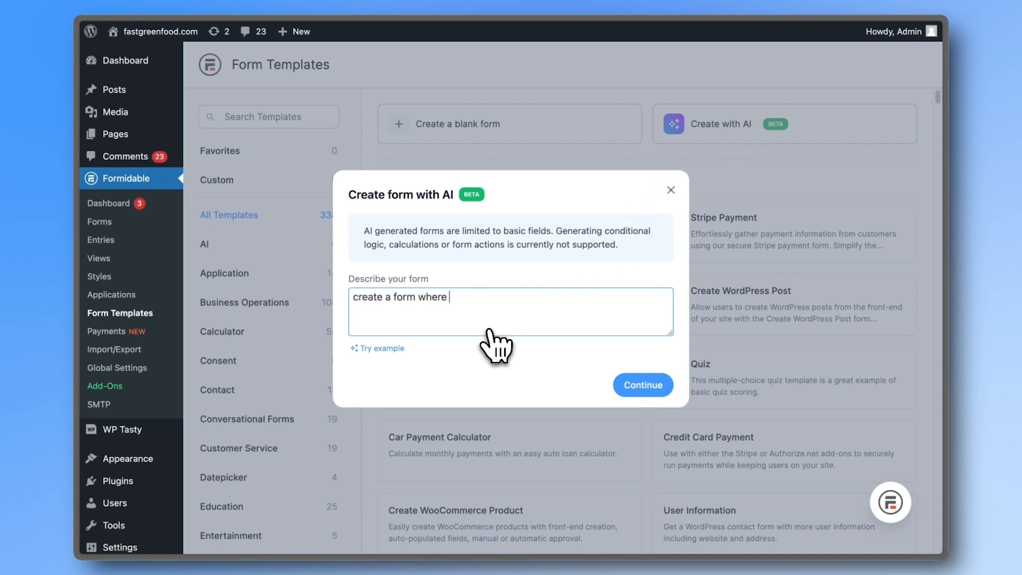
pyautogui.click(632, 387)
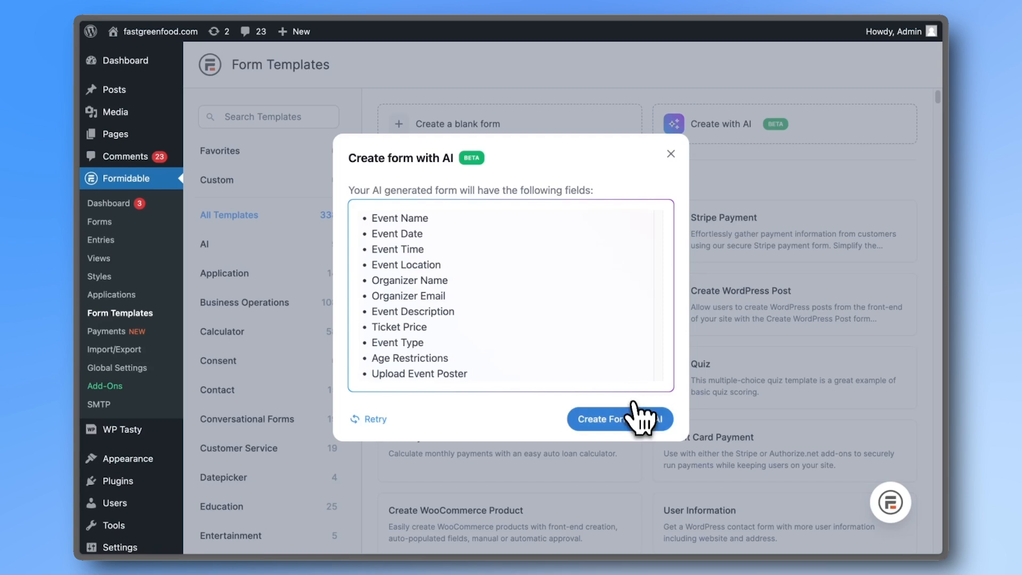
pyautogui.click(642, 418)
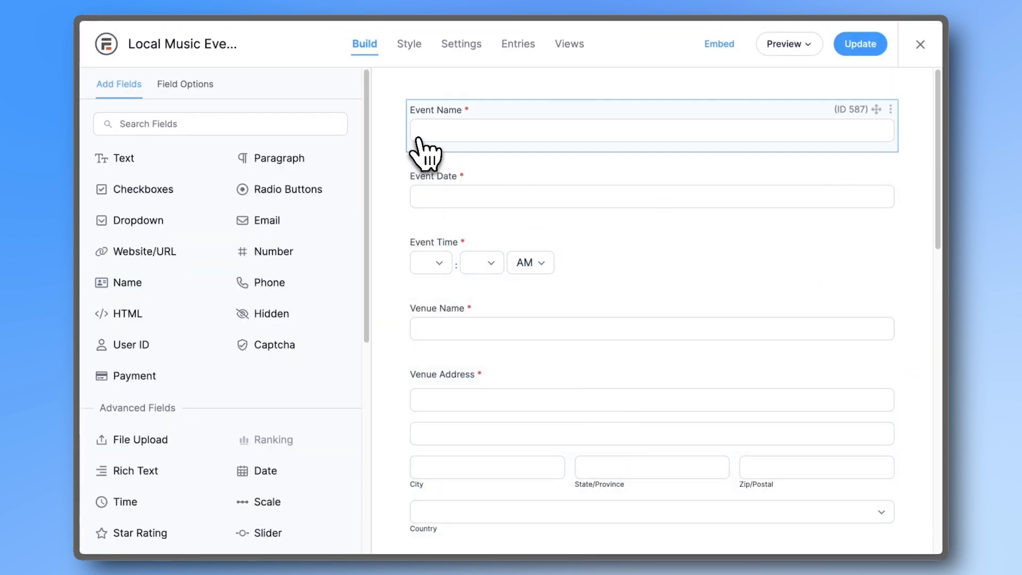
# - Review the fields of the generated form and the option list of the Genre dropdown
pyautogui.scroll(-2, 405, 152)
pyautogui.scroll(-5, 406, 153)
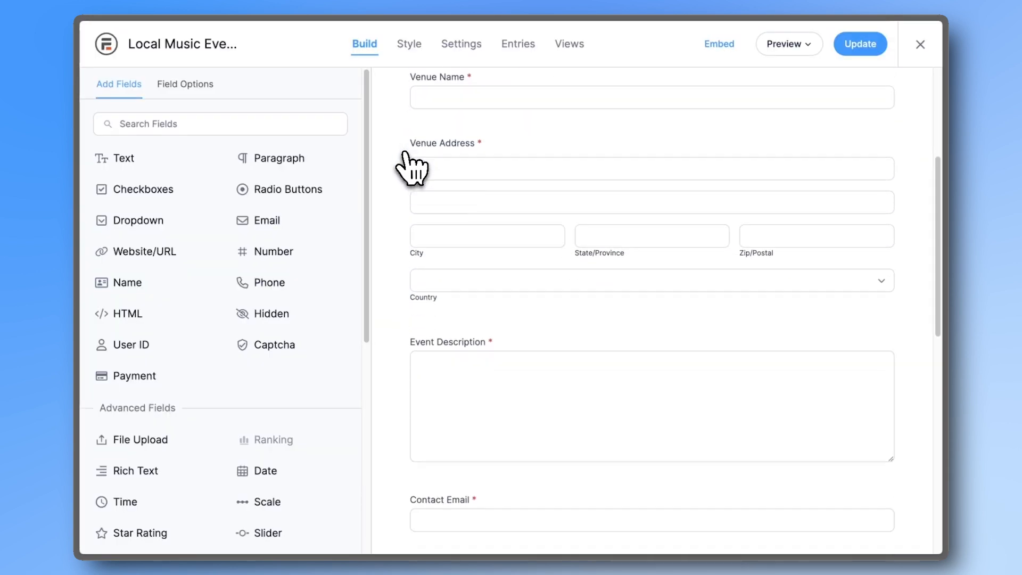
pyautogui.scroll(-6, 411, 171)
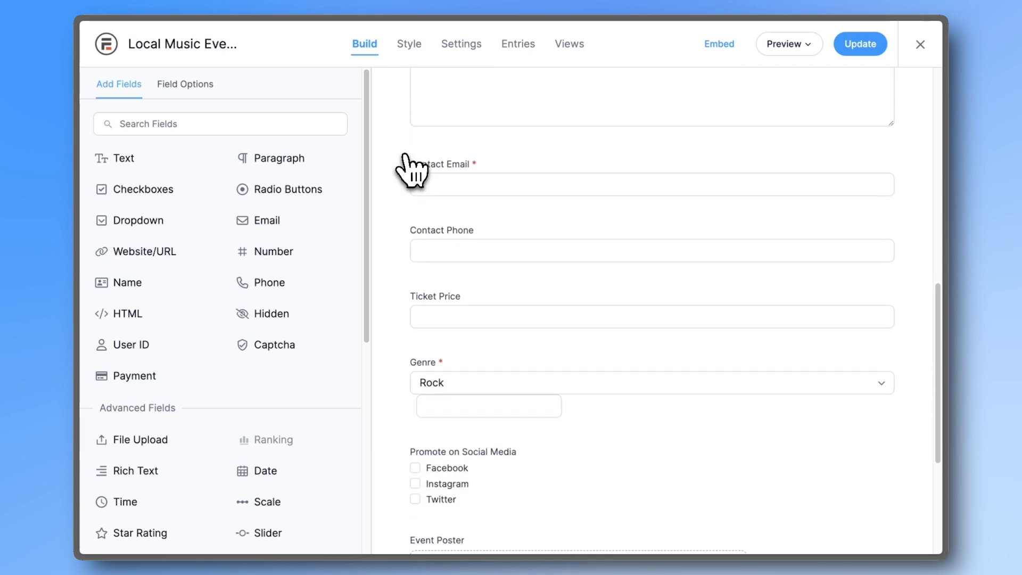
pyautogui.click(416, 269)
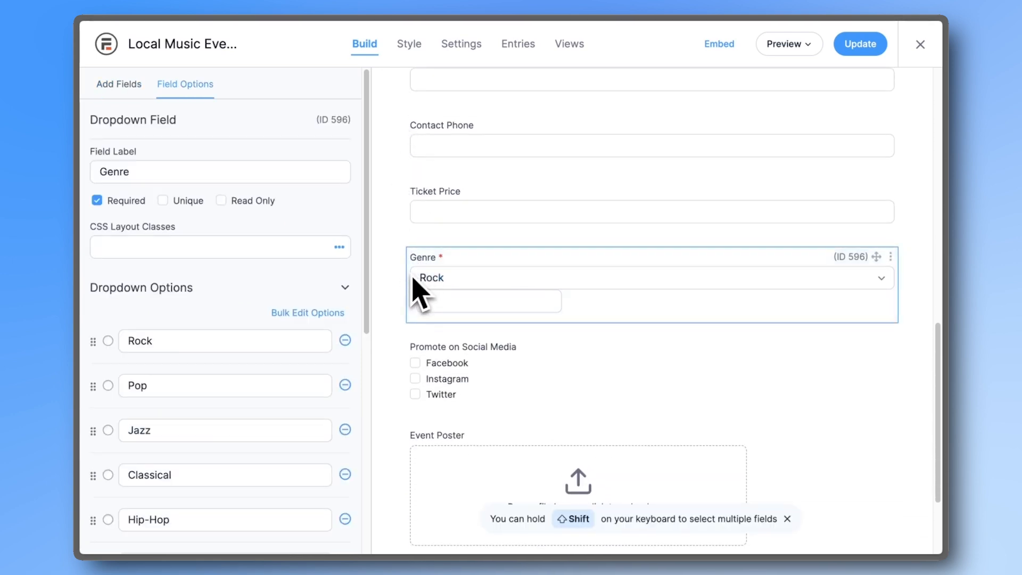
pyautogui.scroll(-5, 307, 354)
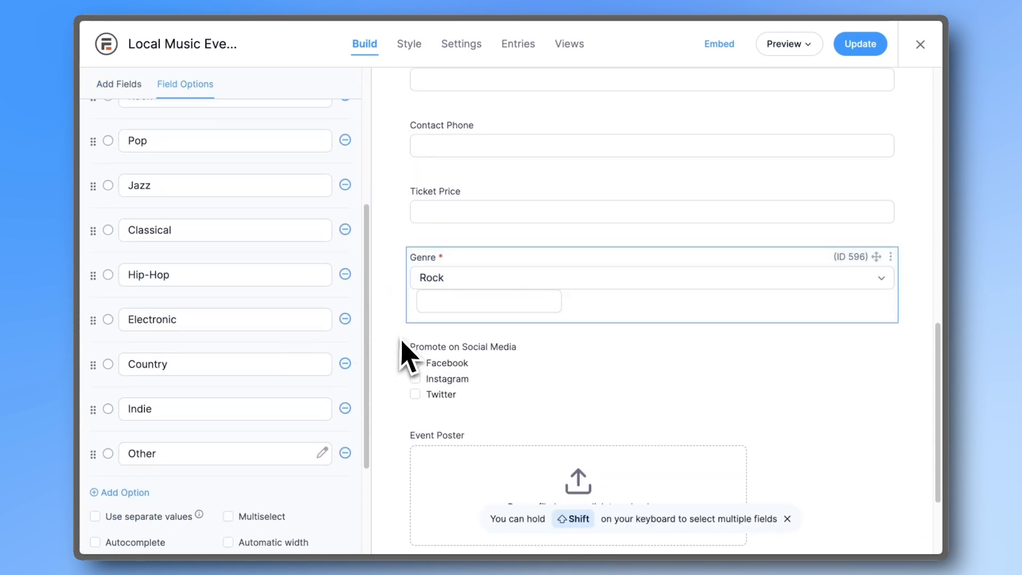
pyautogui.scroll(-3, 402, 343)
pyautogui.scroll(3, 402, 343)
# - Delete the Promote on Social Media checkboxes field from the form
pyautogui.click(575, 332)
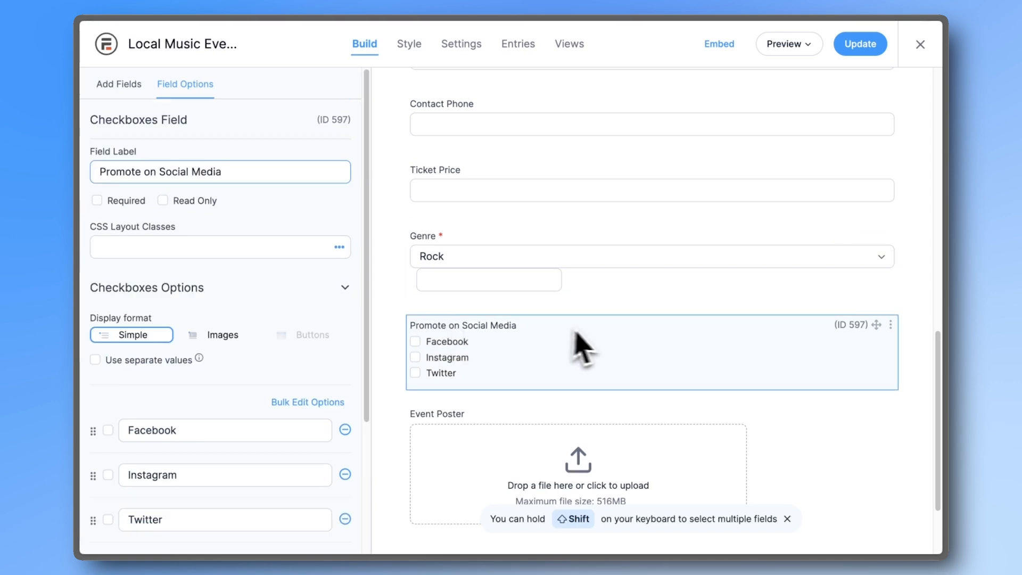
pyautogui.click(891, 324)
pyautogui.click(839, 353)
pyautogui.click(563, 318)
# - Delete the Contact Phone and Contact Email fields from the form
pyautogui.scroll(4, 564, 330)
pyautogui.click(891, 294)
pyautogui.click(816, 321)
pyautogui.click(541, 311)
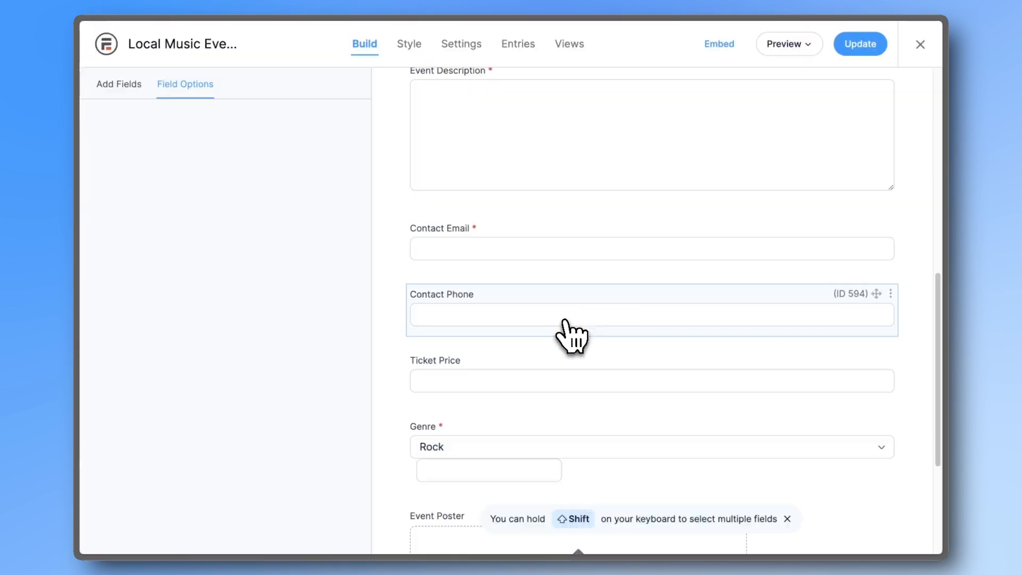
pyautogui.click(877, 250)
pyautogui.click(891, 228)
pyautogui.click(814, 253)
pyautogui.click(552, 312)
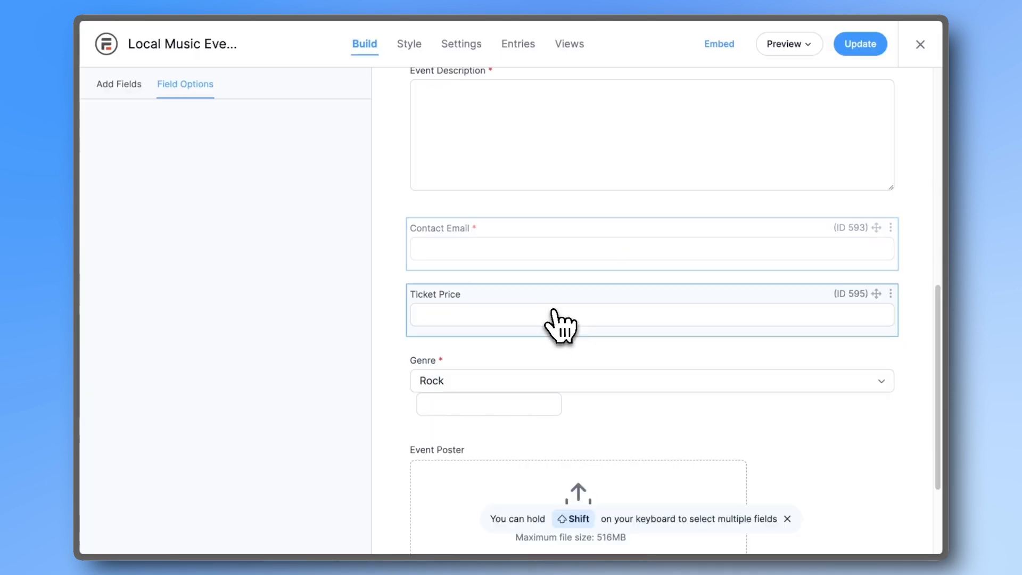
# - Add a Website/URL field between the Event Description and Ticket Price fields
pyautogui.click(120, 84)
pyautogui.moveTo(139, 251); pyautogui.dragTo(539, 210)
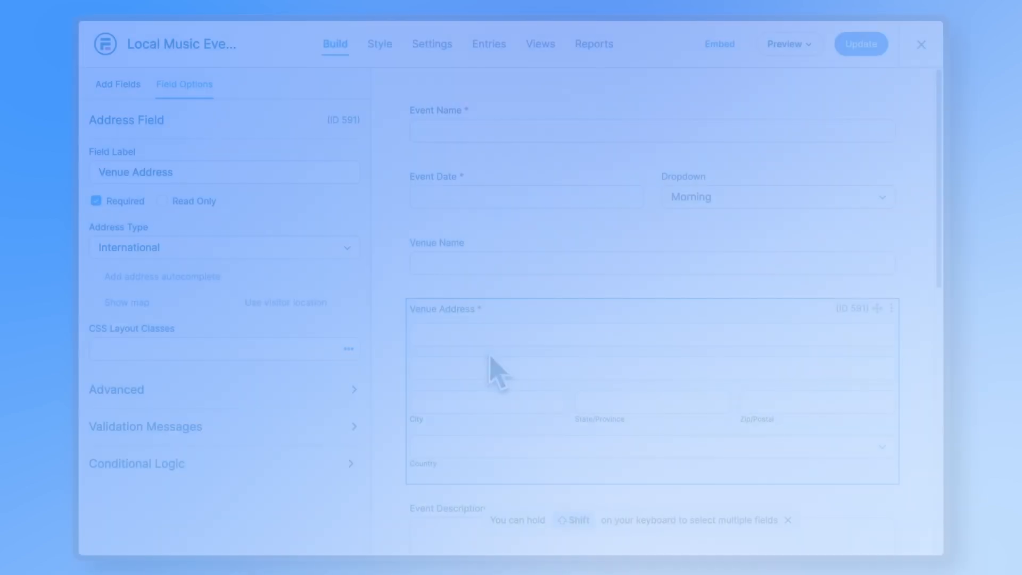
# - Set the Venue Address field's address type to United States and try to enable address autocomplete
pyautogui.click(188, 251)
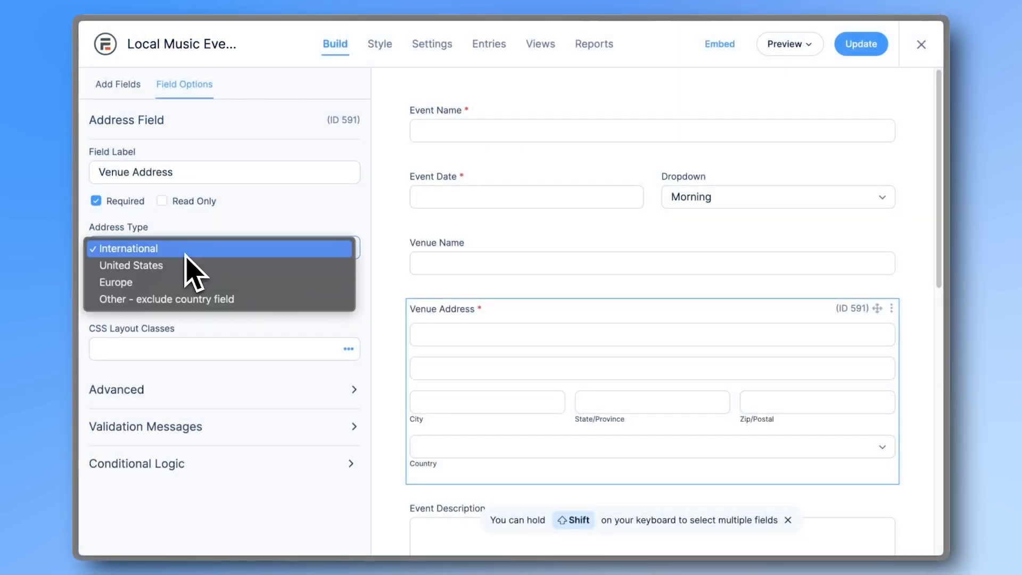
pyautogui.click(194, 269)
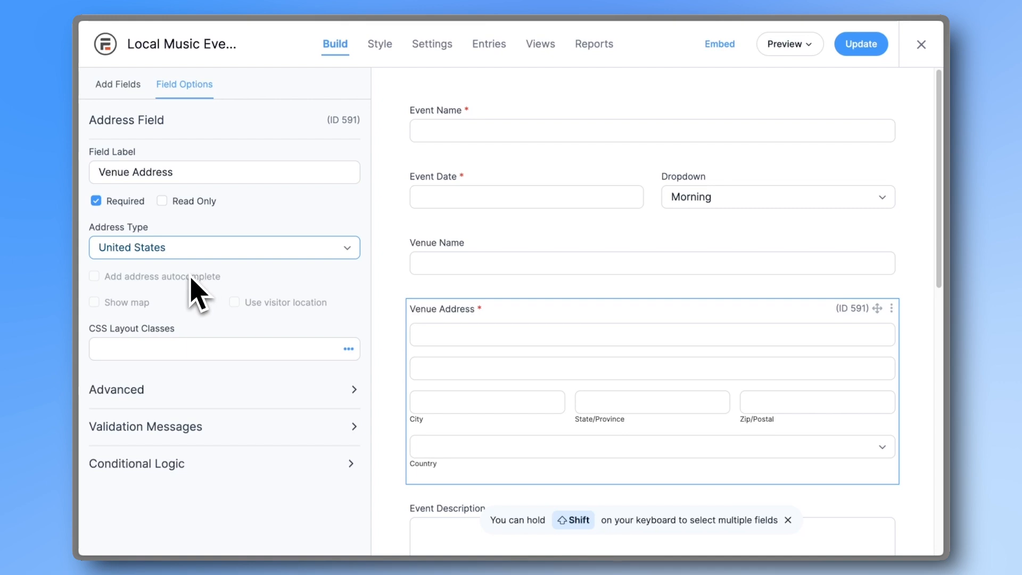
pyautogui.click(127, 279)
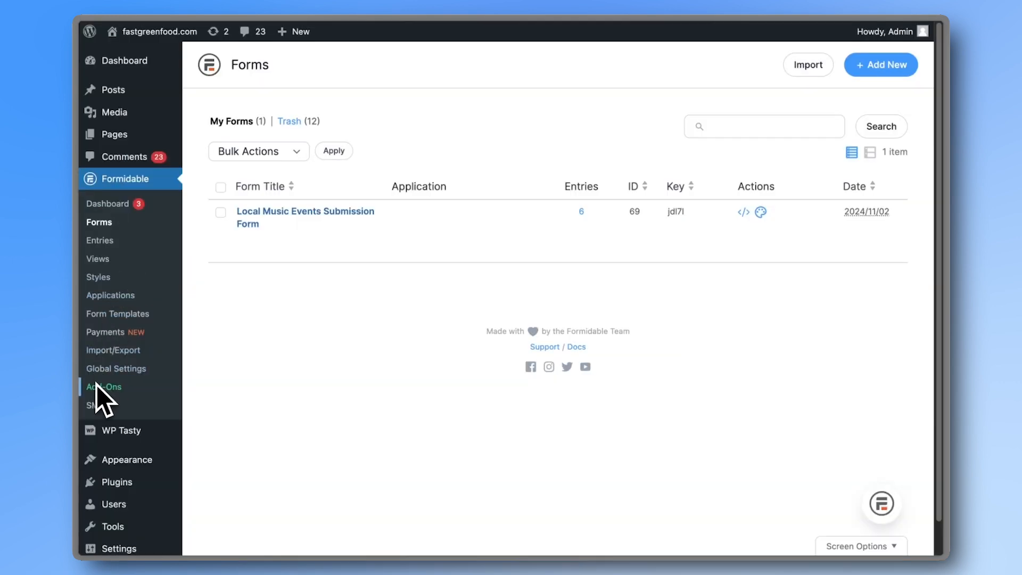
# - Search the Formidable add-ons for "geo" to check the Geolocation add-on
pyautogui.click(98, 387)
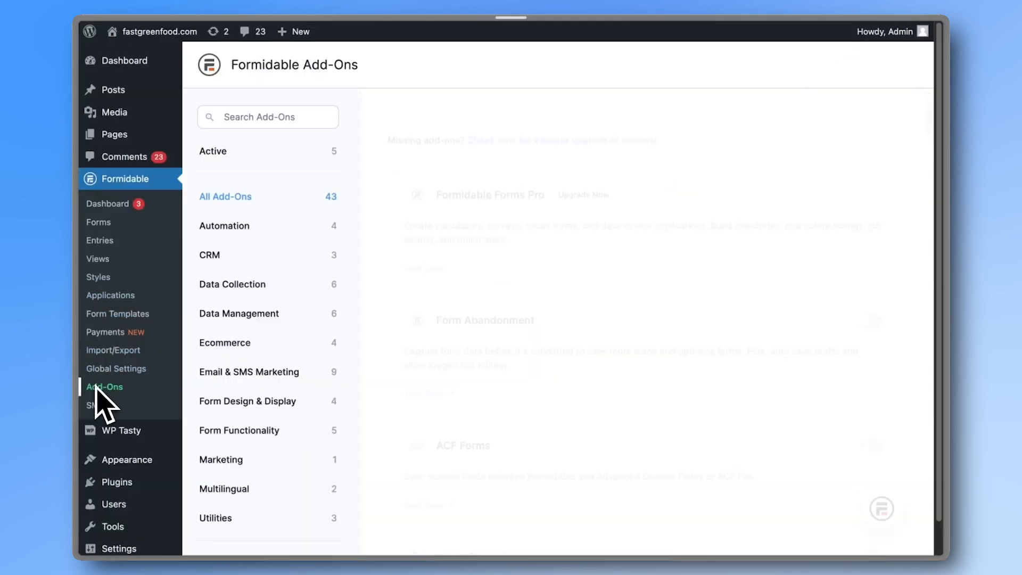
pyautogui.click(263, 124)
pyautogui.write('geo')
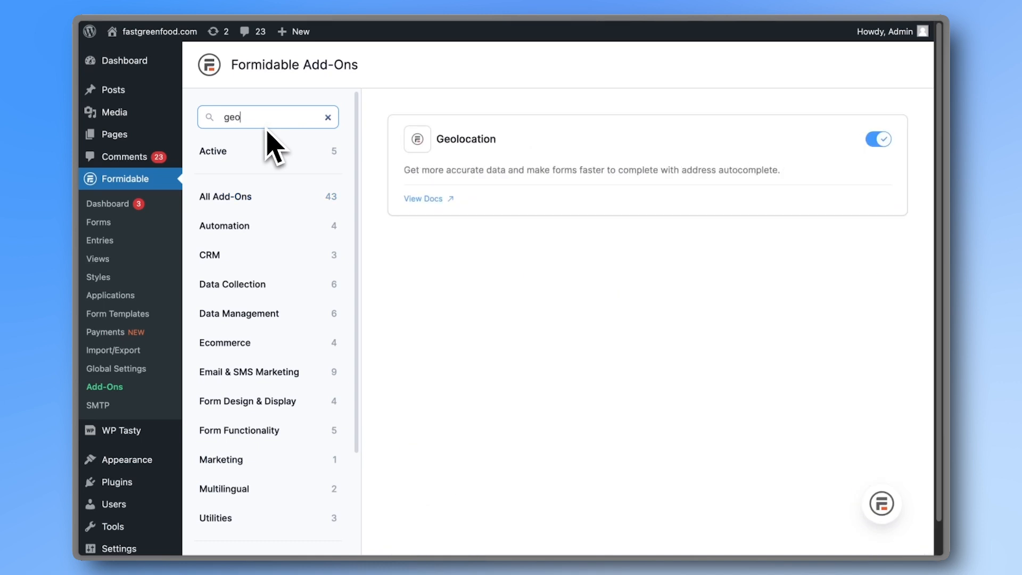
pyautogui.click(488, 140)
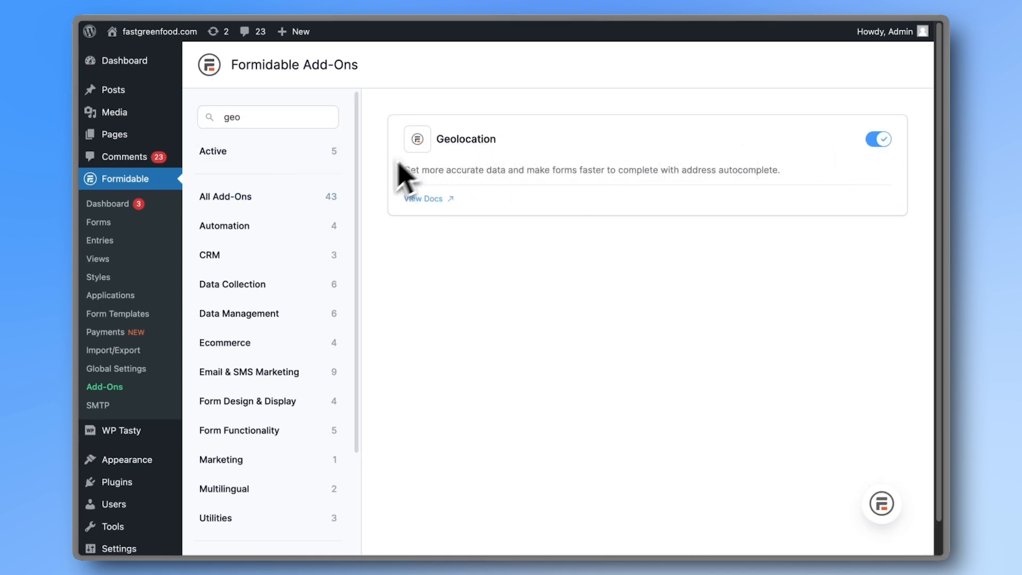
# - Open the Geolocation section of Formidable's global settings
pyautogui.click(122, 368)
pyautogui.scroll(-4, 234, 406)
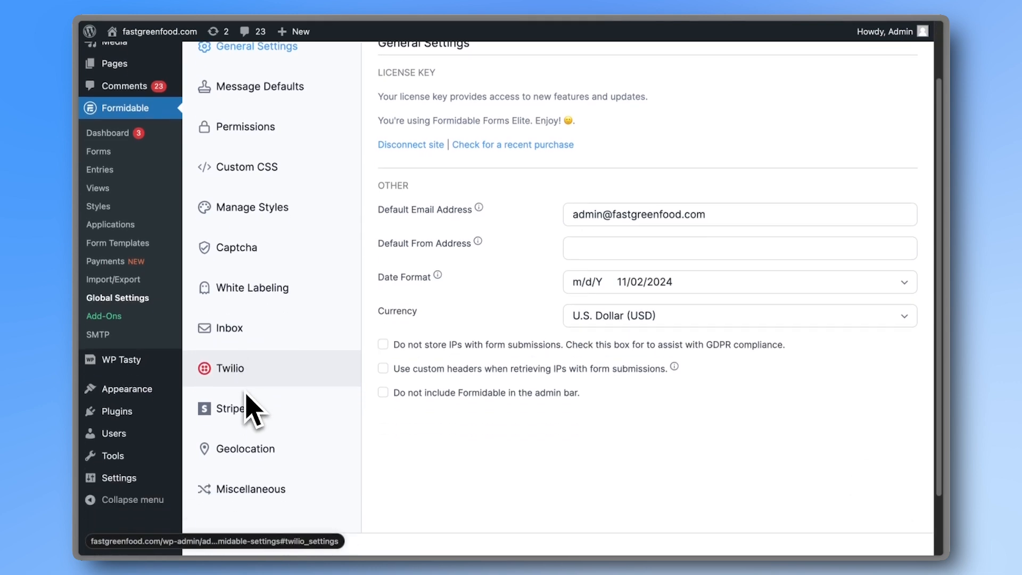
pyautogui.click(276, 410)
pyautogui.scroll(4, 247, 417)
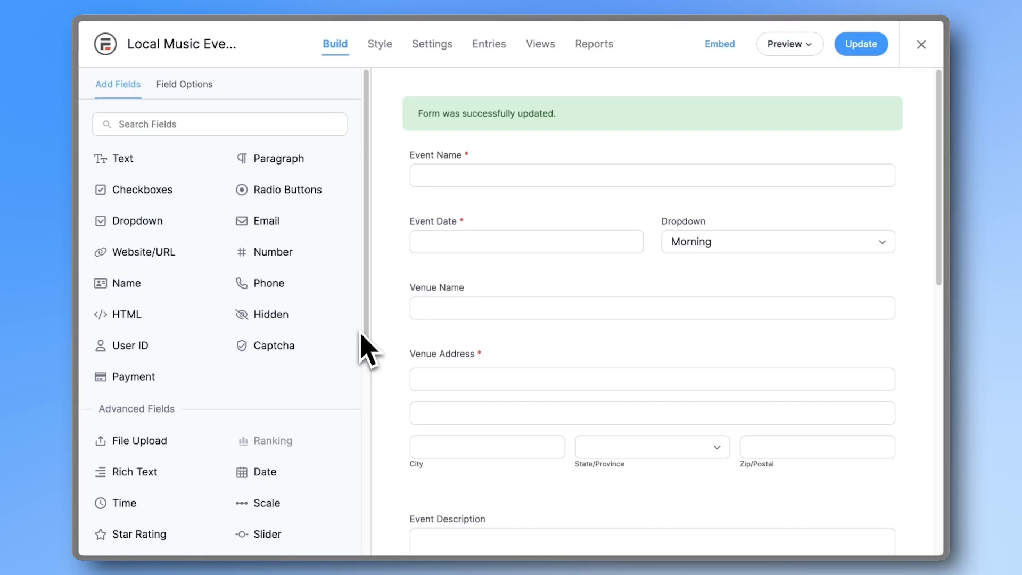
# - Enable address autocomplete for the Venue Address field
pyautogui.click(416, 360)
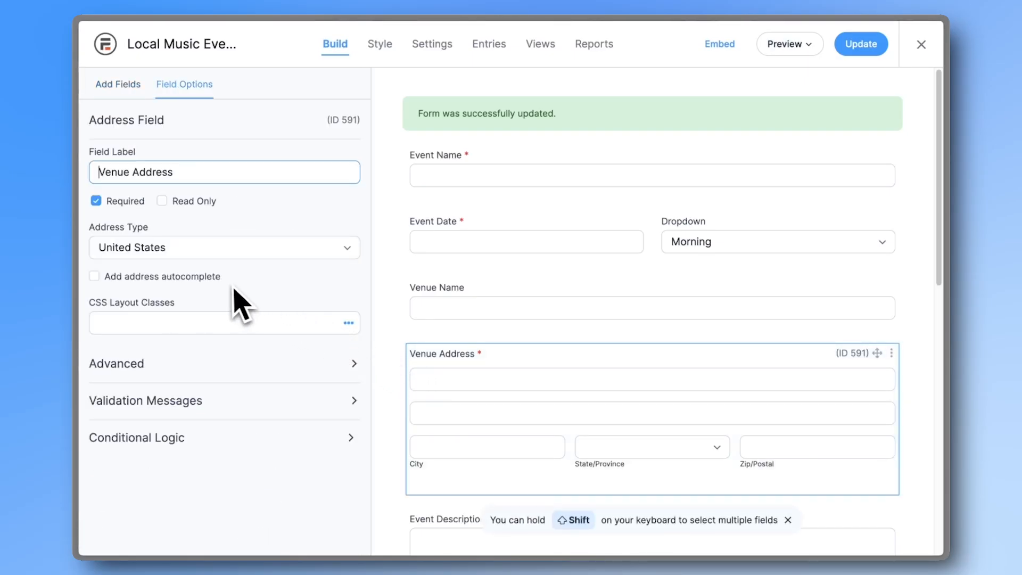
pyautogui.click(215, 277)
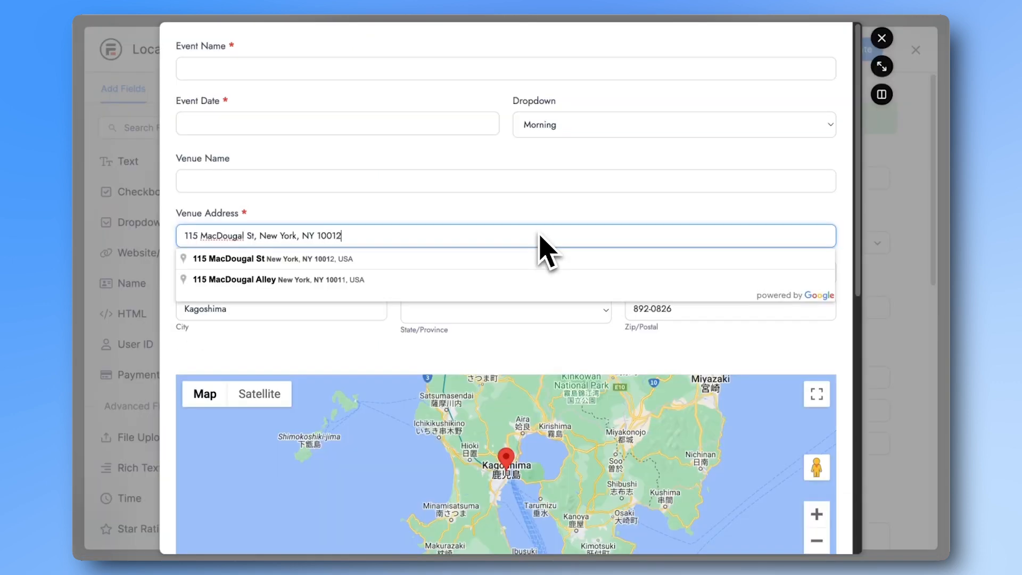
# - Test the form preview by filling the venue address from the first autocomplete suggestion and inspecting its location on the map
pyautogui.click(504, 259)
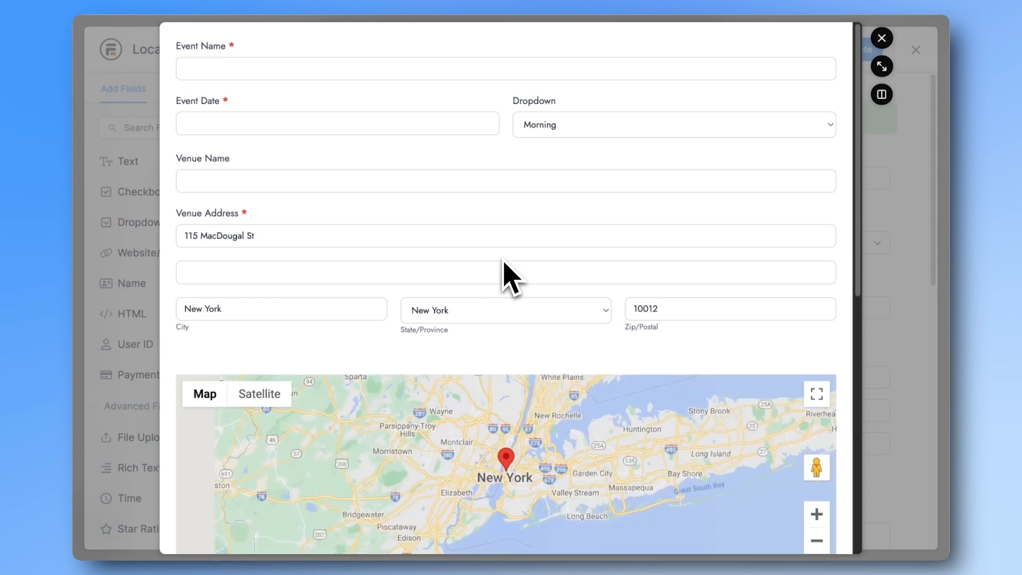
pyautogui.scroll(-1, 486, 397)
pyautogui.scroll(-1, 487, 396)
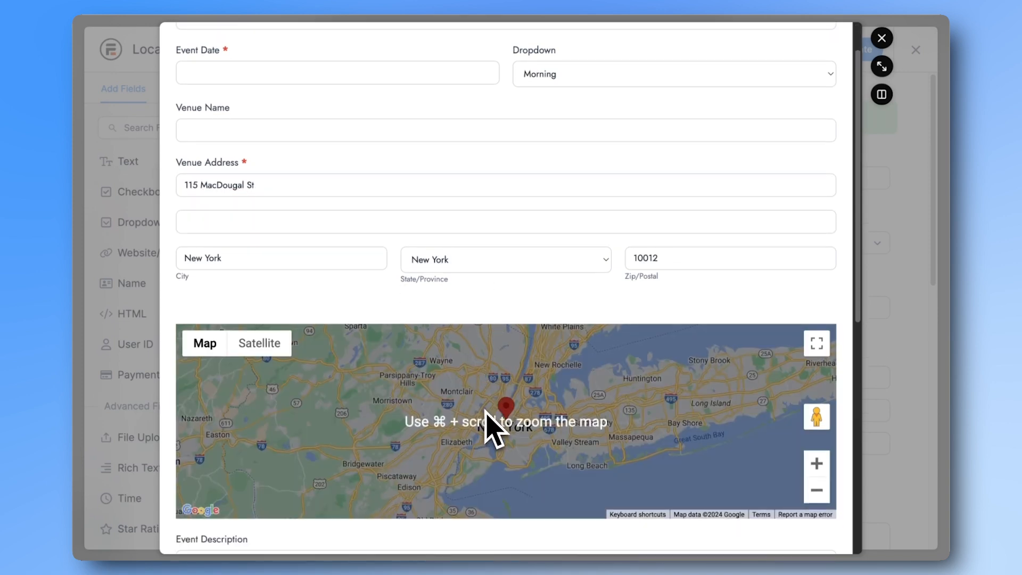
pyautogui.moveTo(497, 421); pyautogui.dragTo(494, 443)
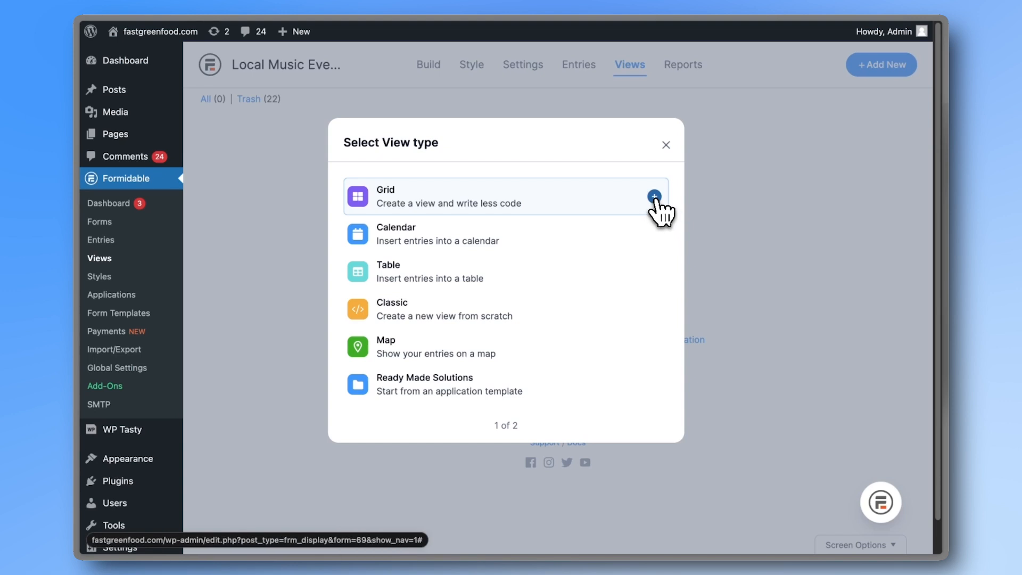
# - Create a Grid view for the Local Music Events Submission Form
pyautogui.click(655, 196)
pyautogui.click(636, 368)
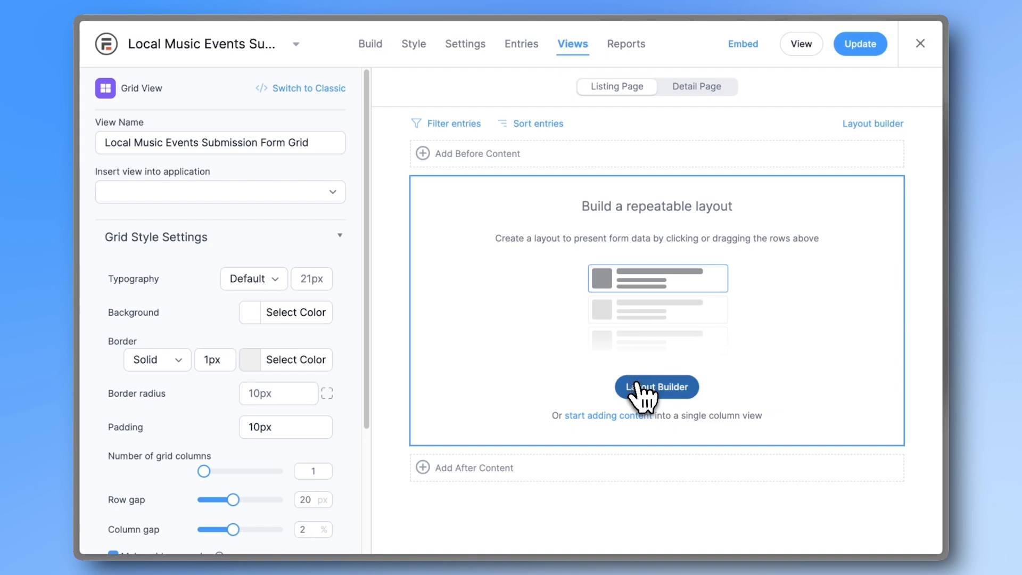
pyautogui.click(642, 392)
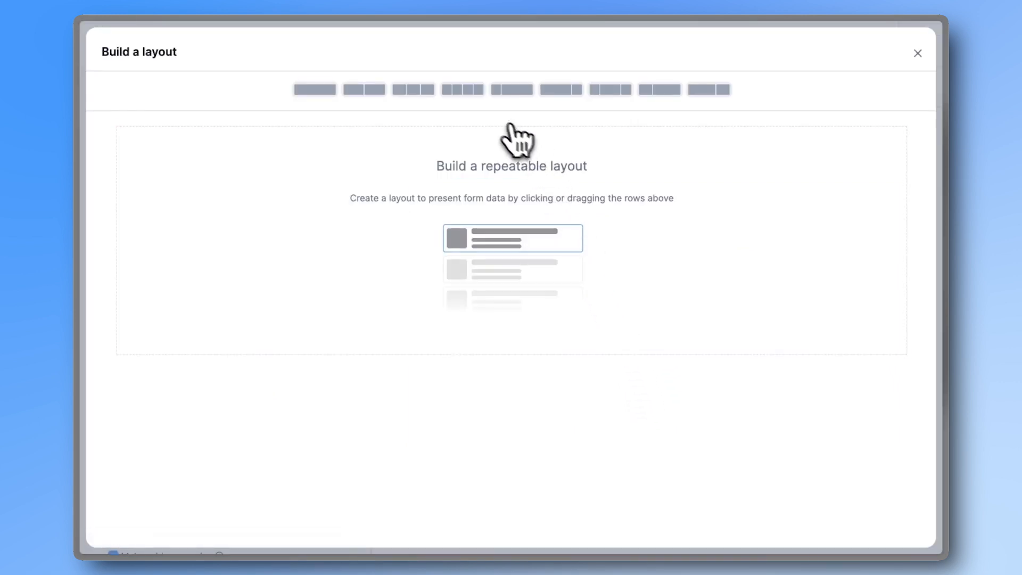
pyautogui.click(417, 89)
pyautogui.click(367, 90)
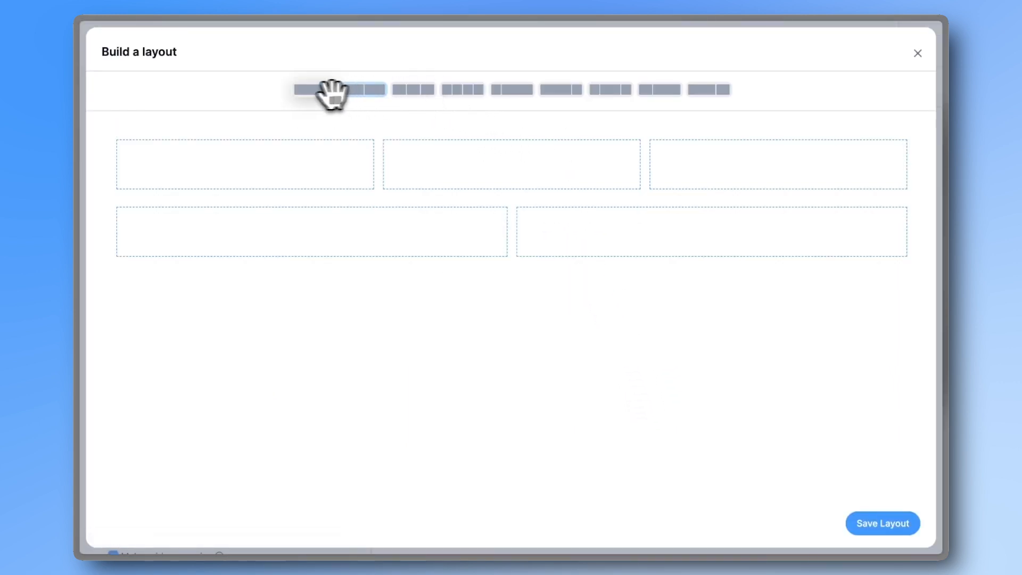
pyautogui.click(311, 89)
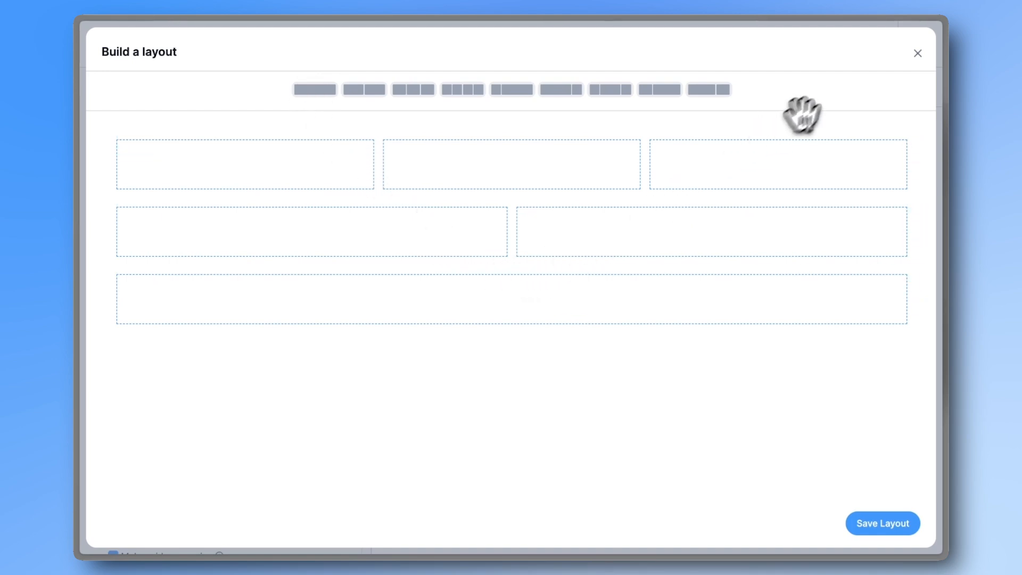
pyautogui.click(916, 55)
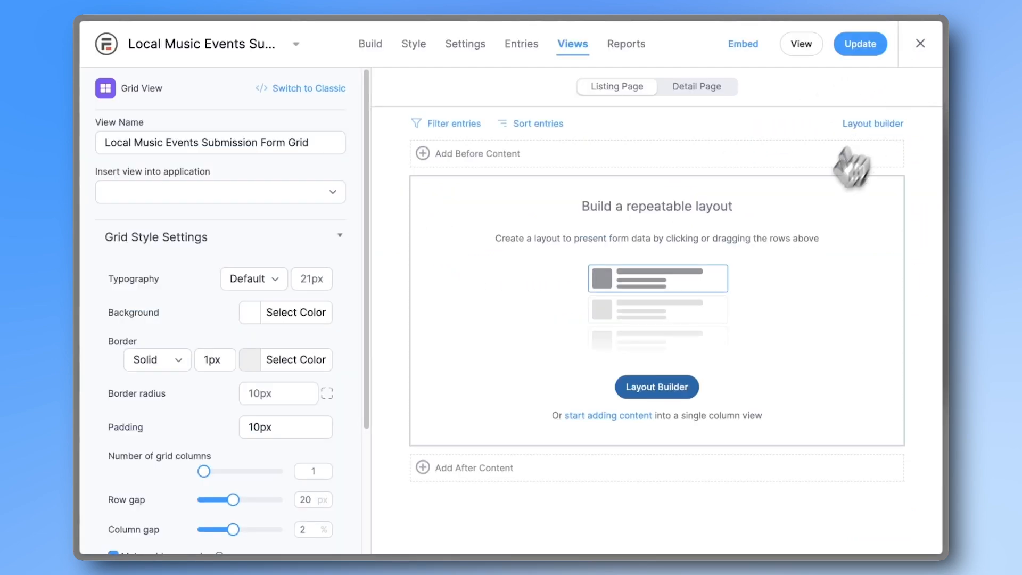
# - Start a single-column listing layout and enter the Event Name field, the word "at" and the Venue Name field in the visual editor
pyautogui.click(603, 416)
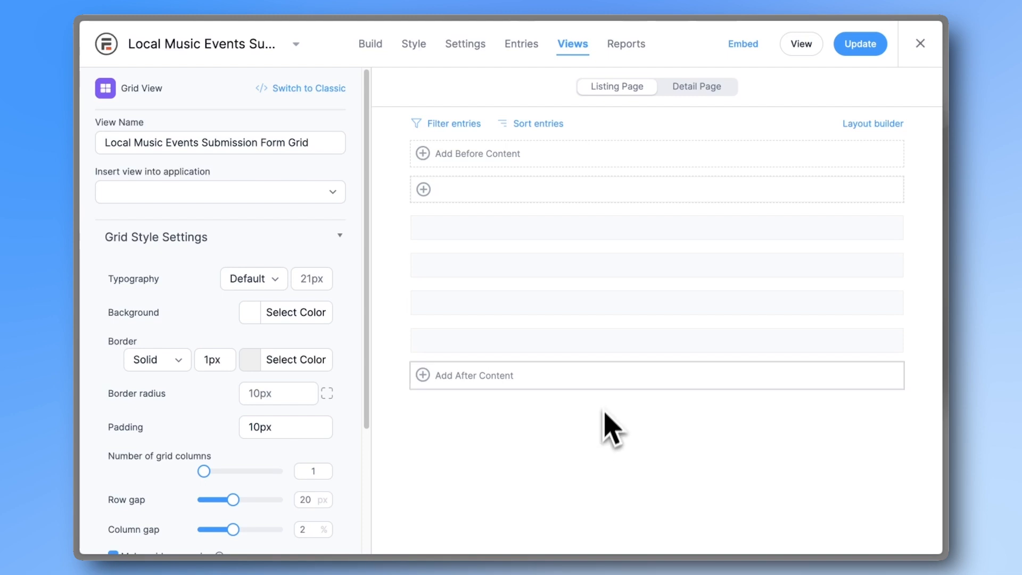
pyautogui.click(613, 190)
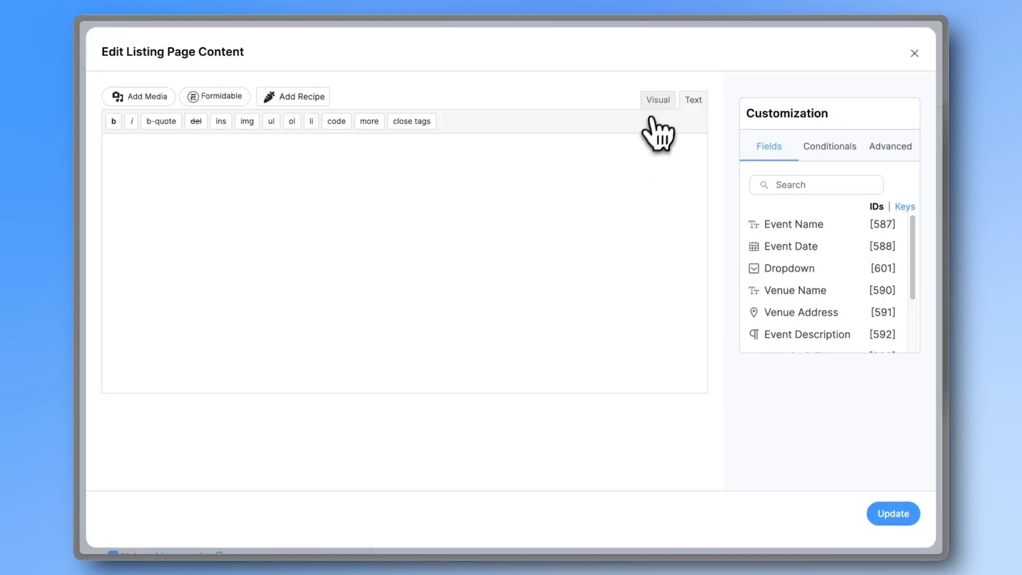
pyautogui.click(661, 103)
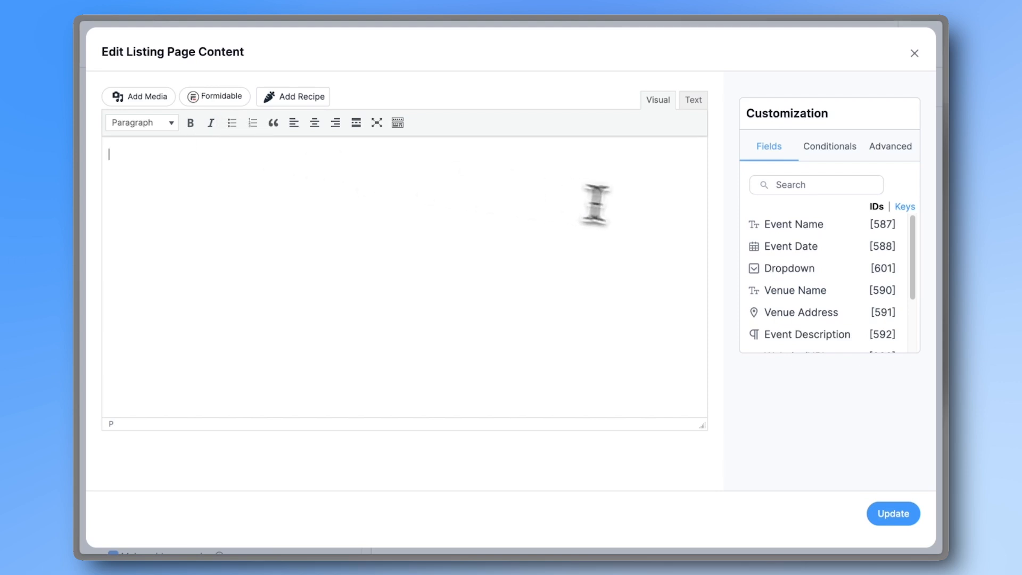
pyautogui.click(764, 227)
pyautogui.write('at')
pyautogui.click(769, 290)
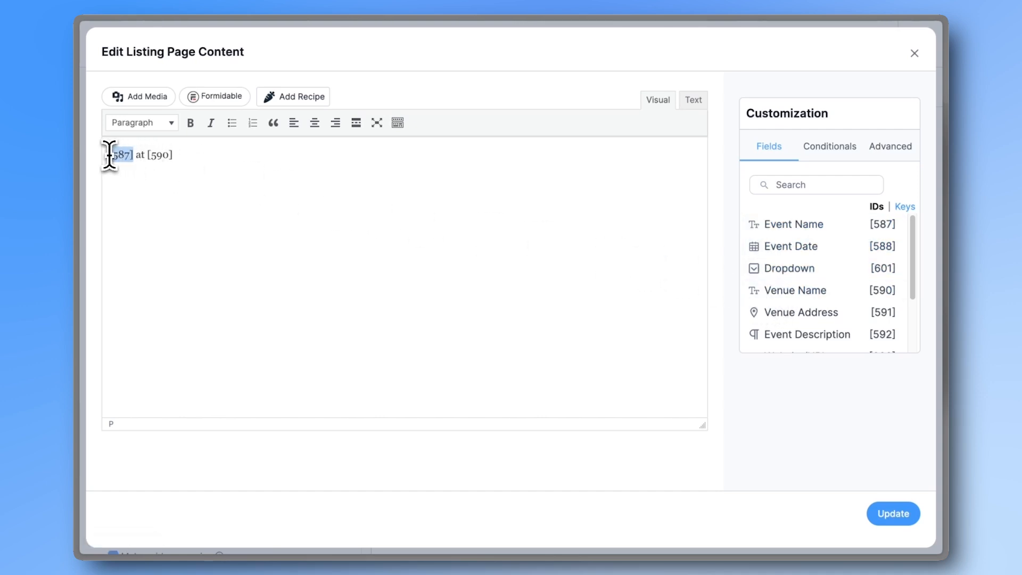
# - Make the Event Name shortcode bold and update the listing page content
pyautogui.click(190, 123)
pyautogui.click(237, 156)
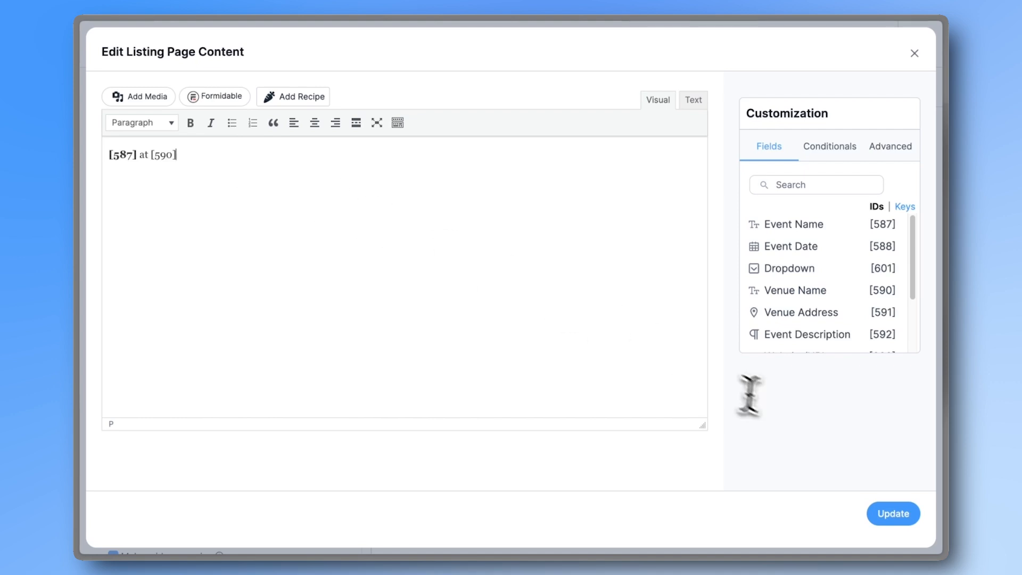
pyautogui.click(892, 514)
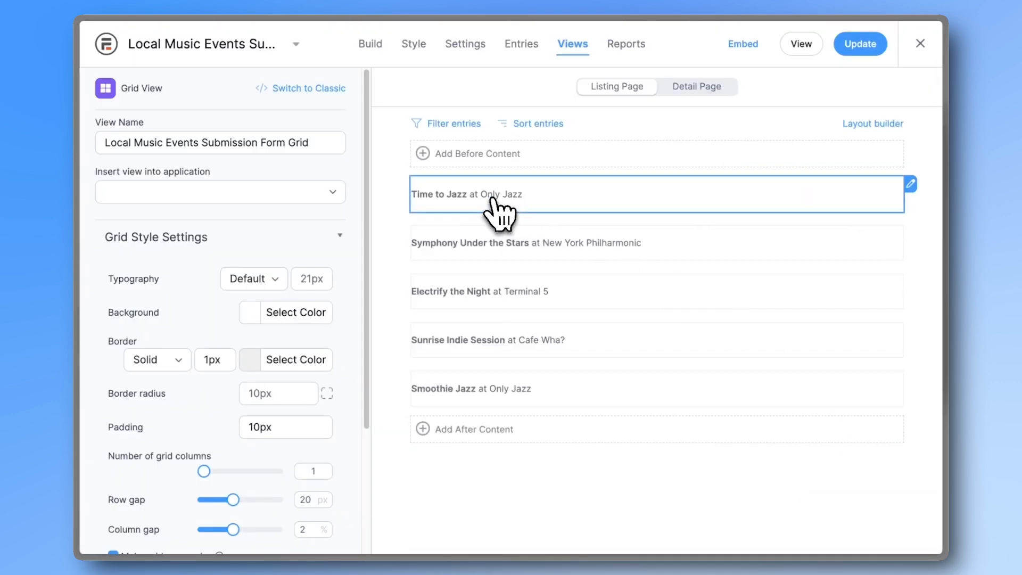
# - Add the Event Date and Dropdown fields on a new line below the event name and update the listing content
pyautogui.click(465, 211)
pyautogui.hotkey('shift', 'Return')
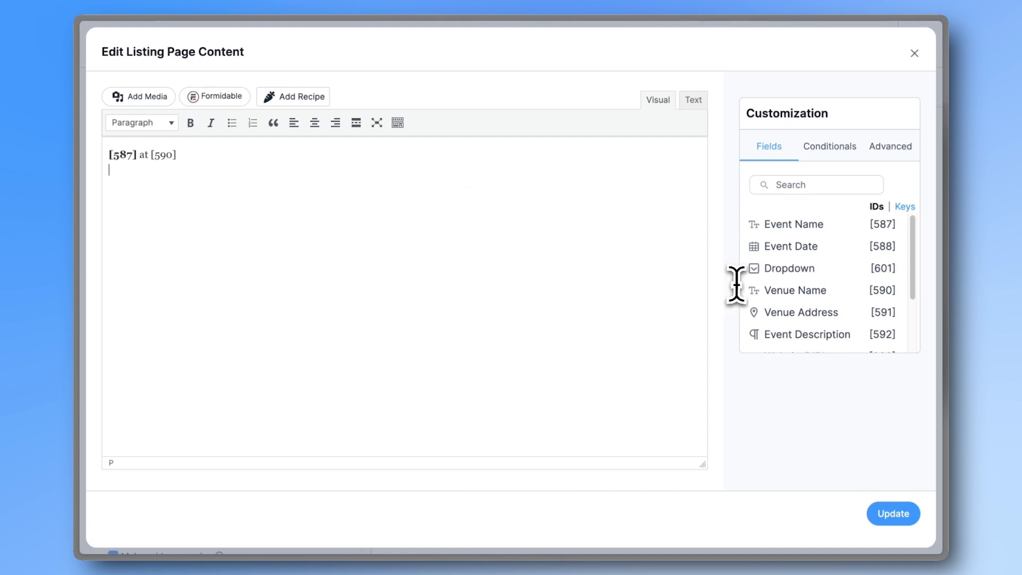
pyautogui.click(800, 259)
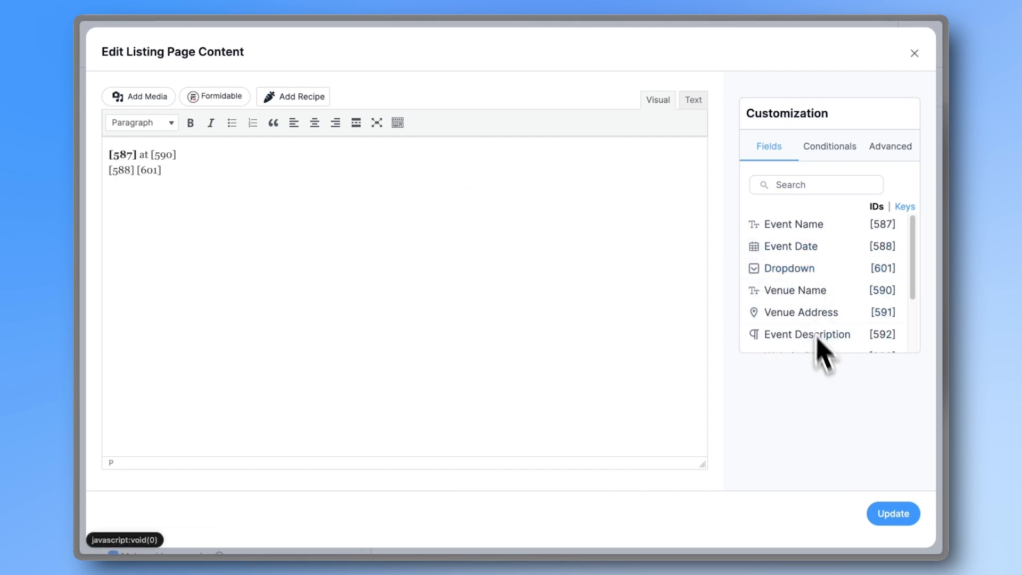
pyautogui.click(893, 514)
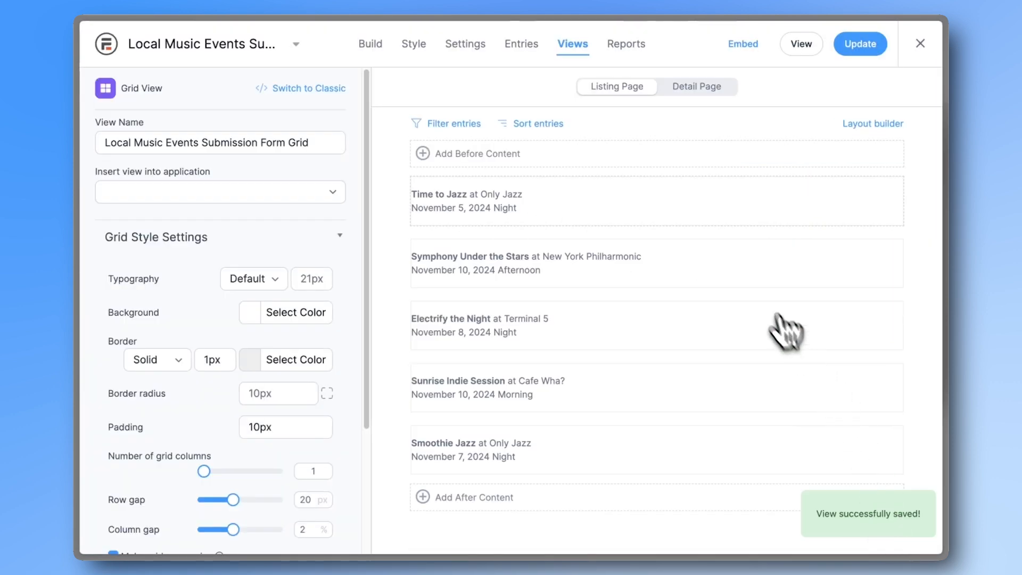
# - Add the Event Description field as a new italic paragraph below the date line and update the listing content
pyautogui.click(578, 216)
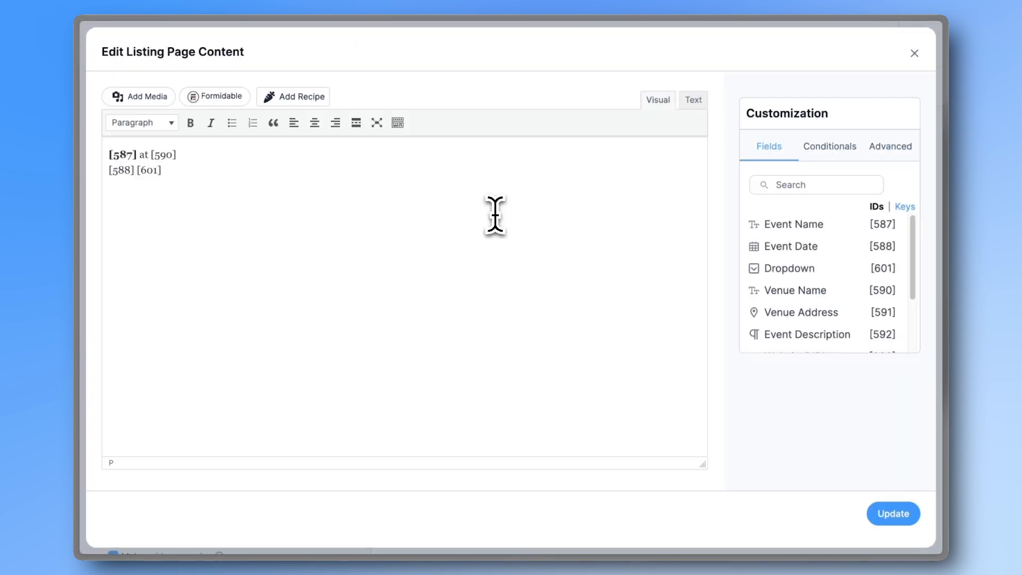
pyautogui.press('Return')
pyautogui.click(783, 334)
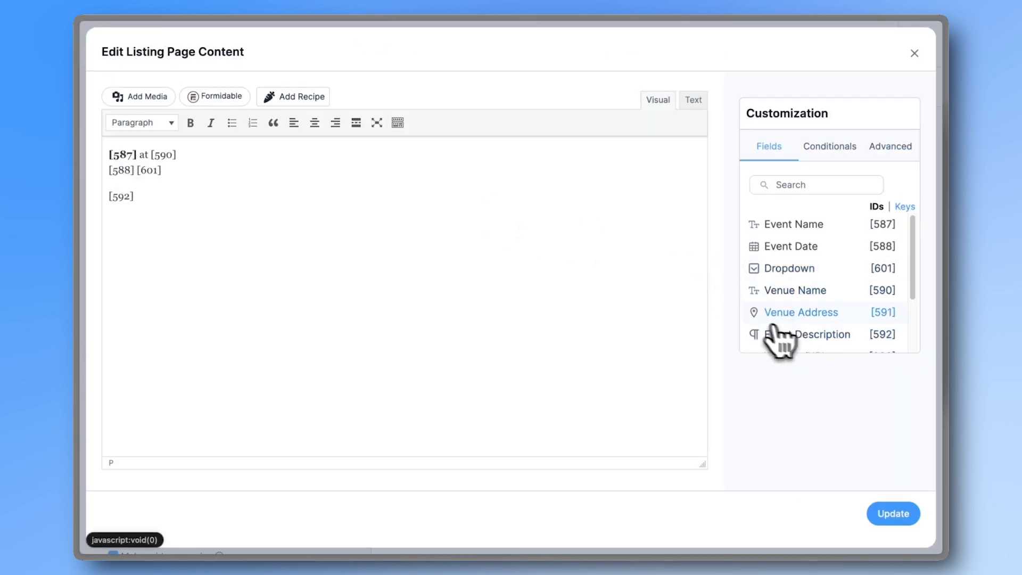
pyautogui.moveTo(135, 197); pyautogui.dragTo(114, 198)
pyautogui.click(211, 123)
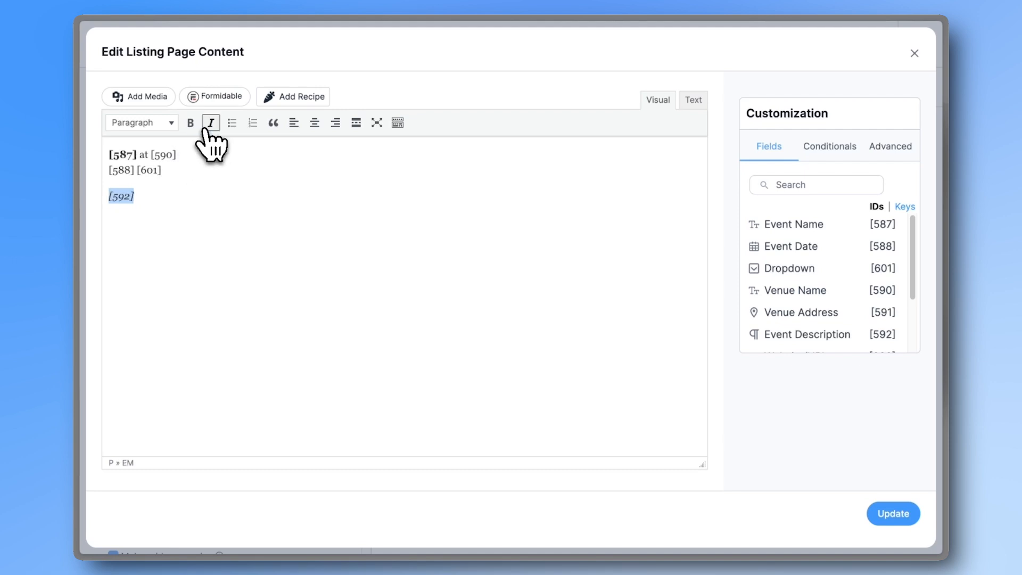
pyautogui.click(893, 513)
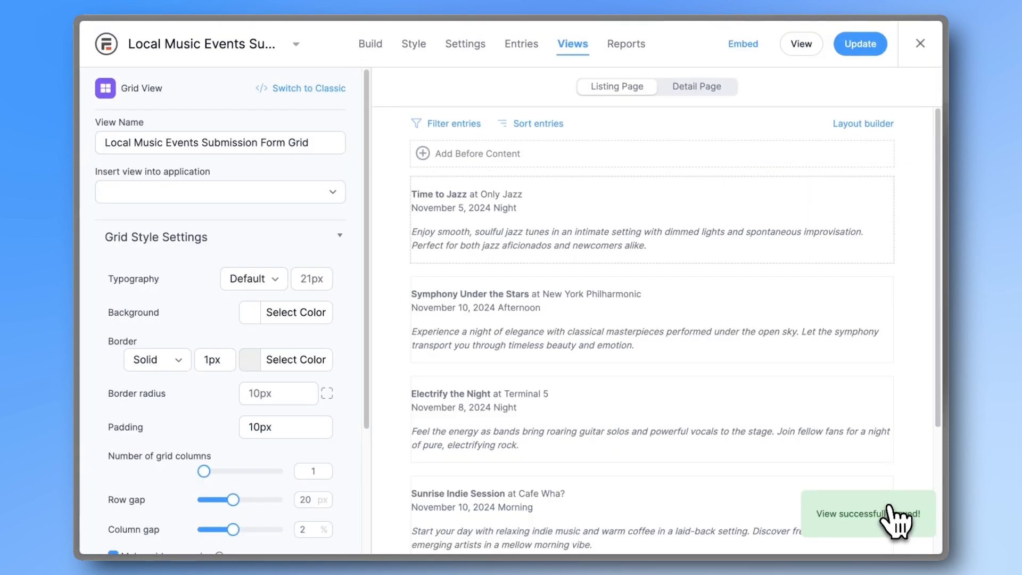
# - Add Ticket Price and Genre on consecutive lines below the description, plus Website/URL as a separate paragraph, and update the content
pyautogui.click(766, 255)
pyautogui.scroll(-3, 761, 282)
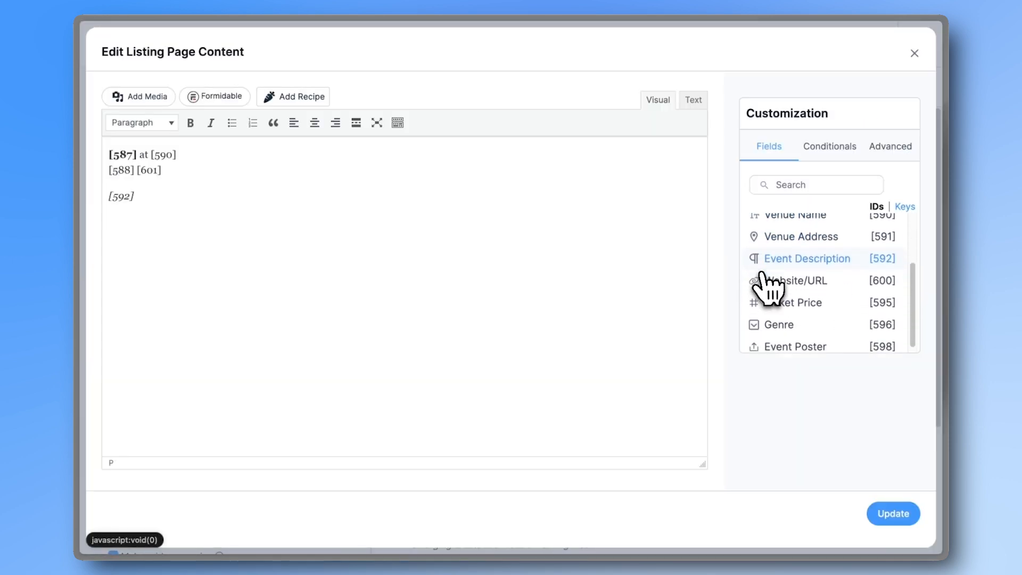
pyautogui.click(781, 298)
pyautogui.hotkey('shift', 'Return')
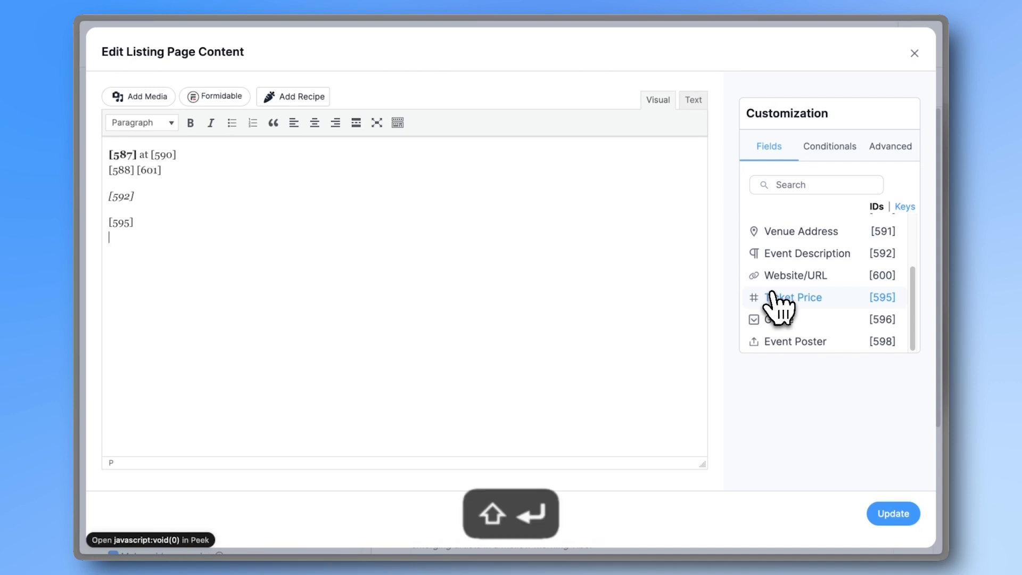
pyautogui.click(776, 320)
pyautogui.press('Return')
pyautogui.click(791, 340)
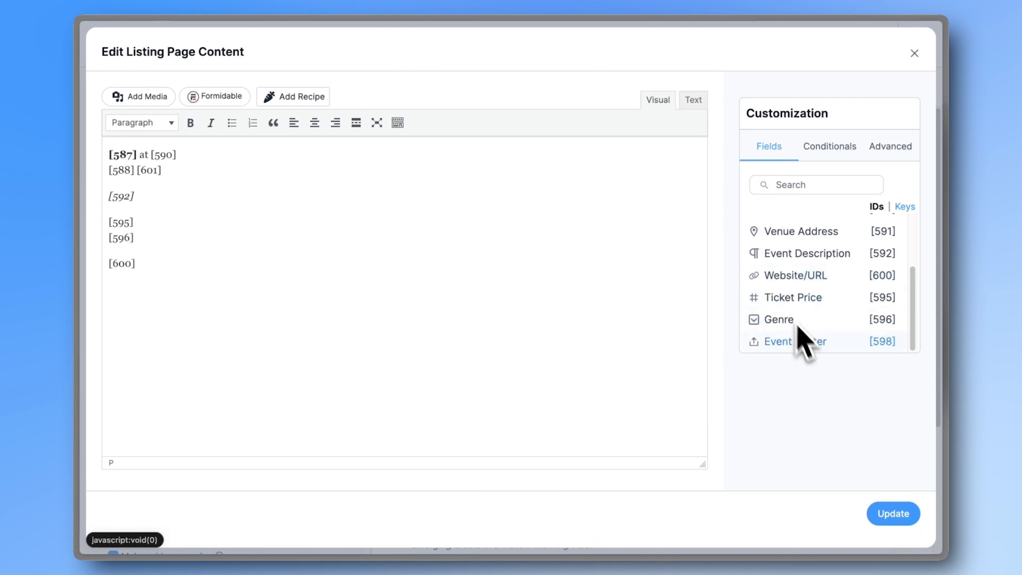
pyautogui.click(894, 514)
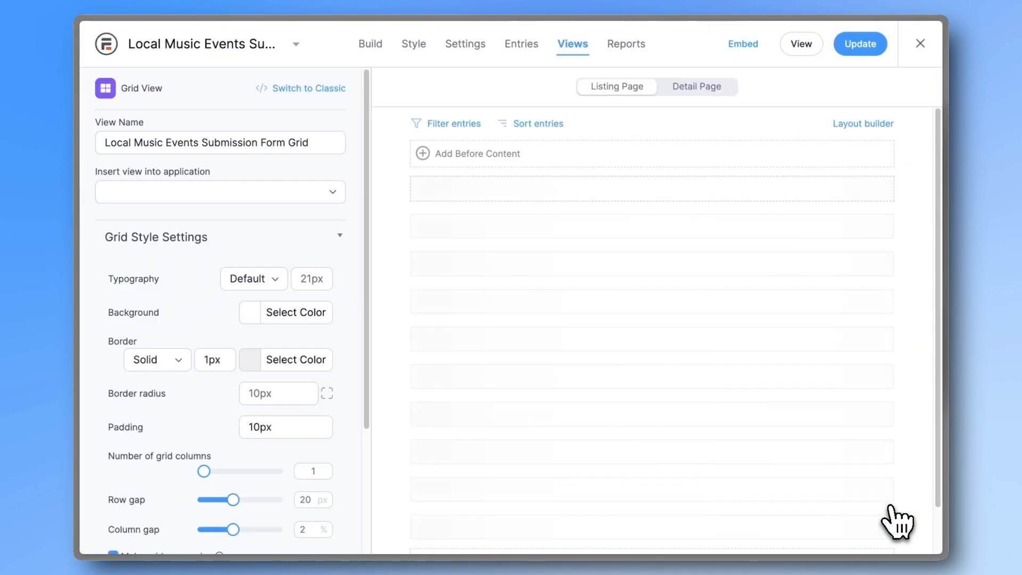
# - Label the ticket price with "Price: $" and the genre with "Music:", and update the listing content
pyautogui.click(423, 274)
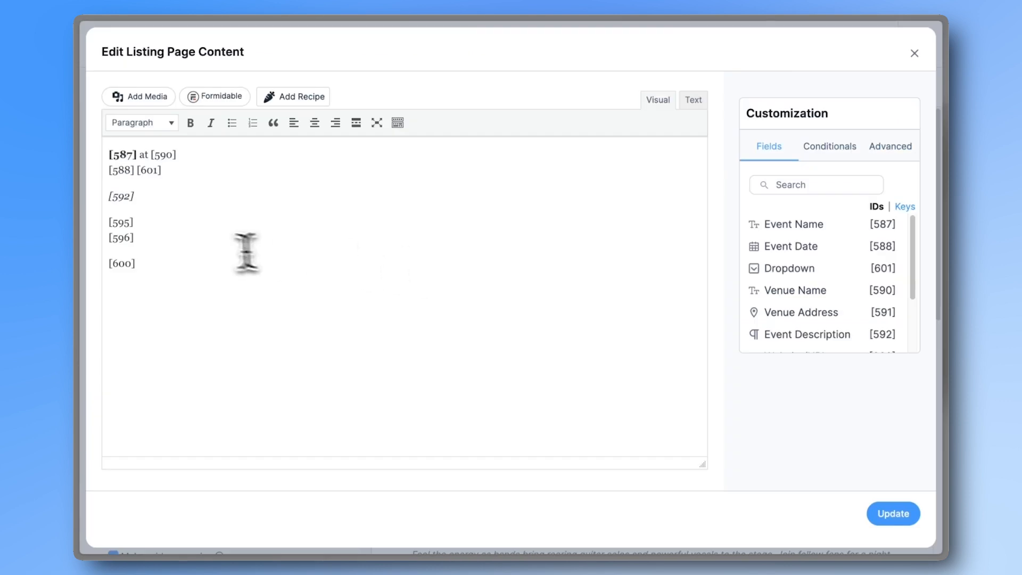
pyautogui.write('$')
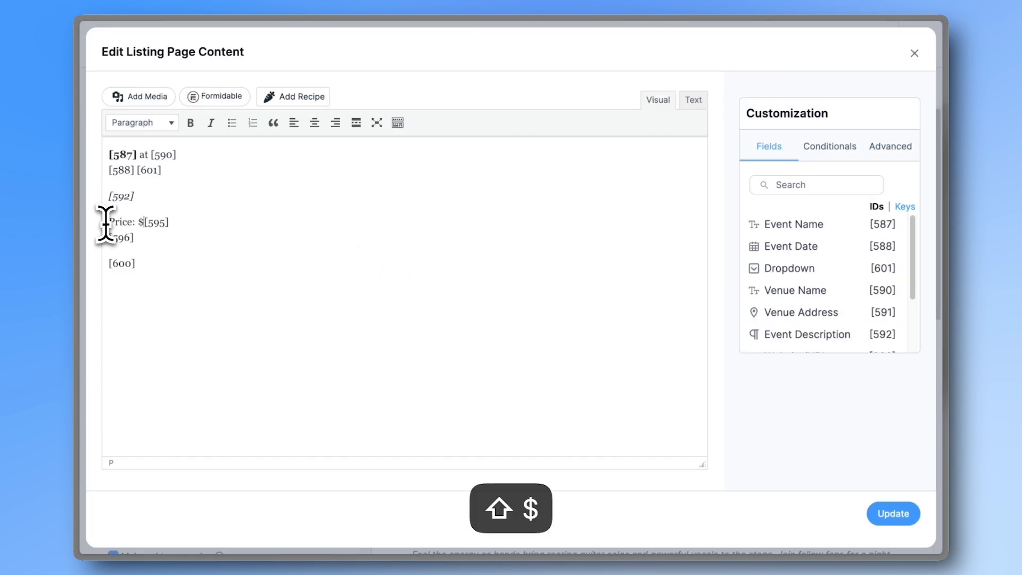
pyautogui.write(':')
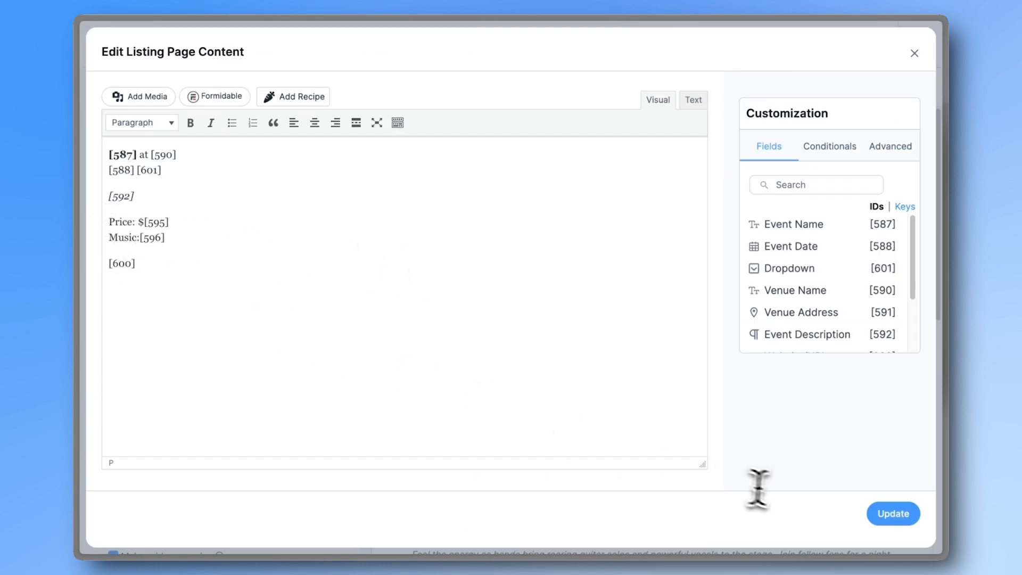
pyautogui.click(892, 514)
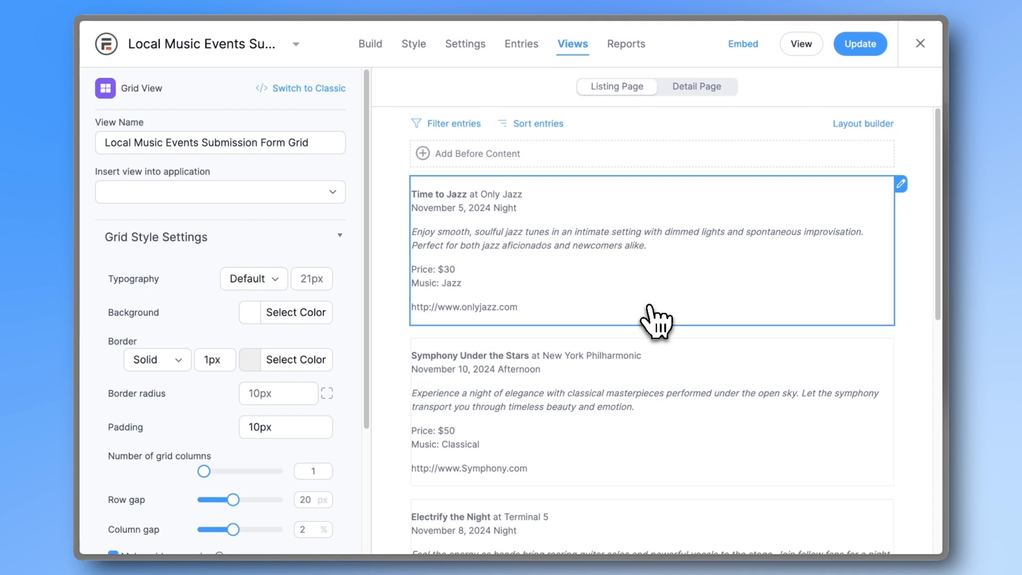
# - Enclose the Venue Name shortcode in double quotation marks and update the listing content
pyautogui.click(650, 307)
pyautogui.click(153, 160)
pyautogui.write('"[590')
pyautogui.click(180, 160)
pyautogui.write('"')
pyautogui.click(893, 514)
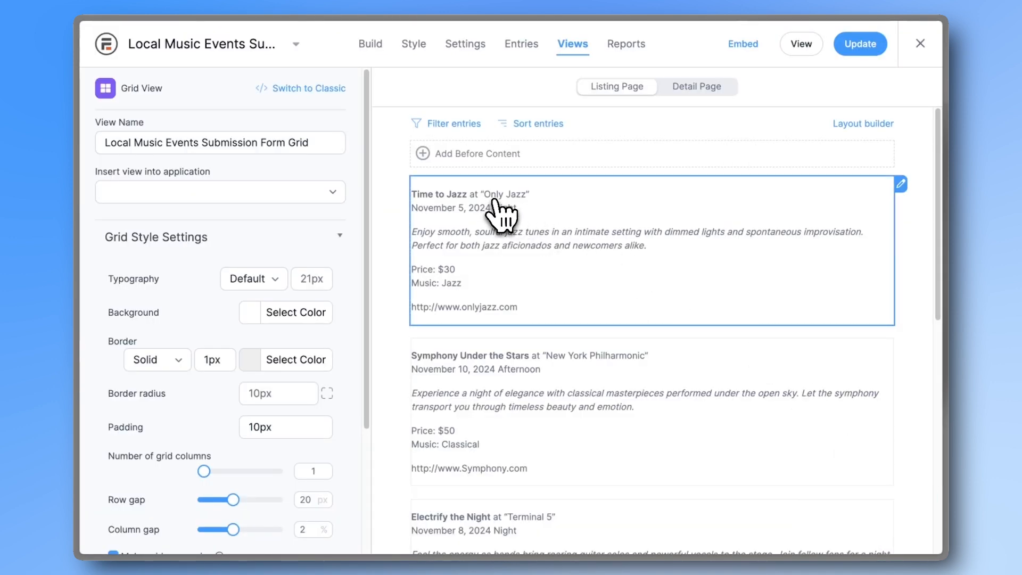
# - Replace the website shortcode in the text editor with the HTML link <a href="[600]">View Website</a>
pyautogui.click(483, 296)
pyautogui.click(692, 101)
pyautogui.moveTo(224, 302); pyautogui.dragTo(119, 309)
pyautogui.write('<a href="[600]">View Website</a>')
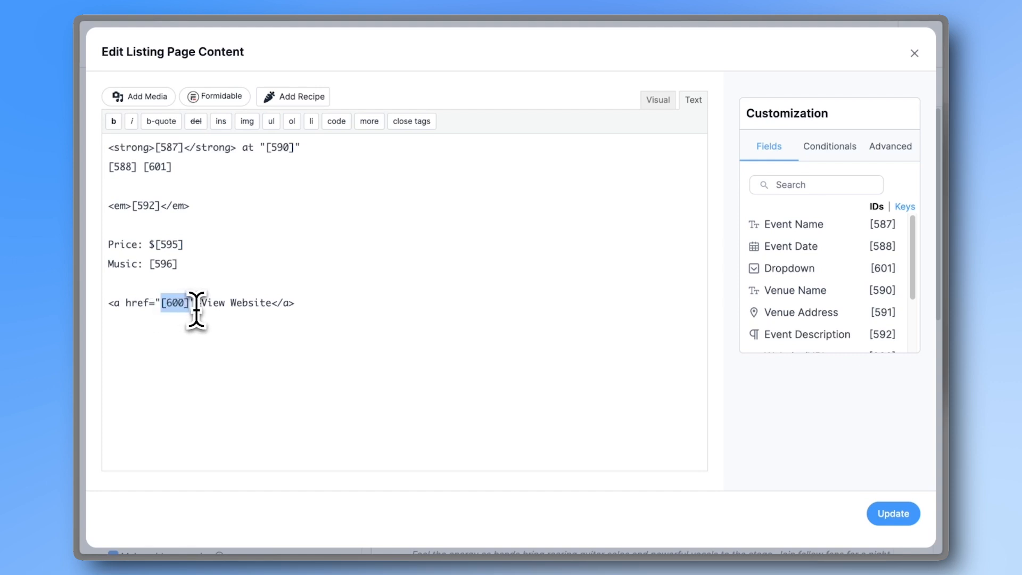
# - Change the link text to "Visit Website" and update the listing content
pyautogui.scroll(-3, 799, 314)
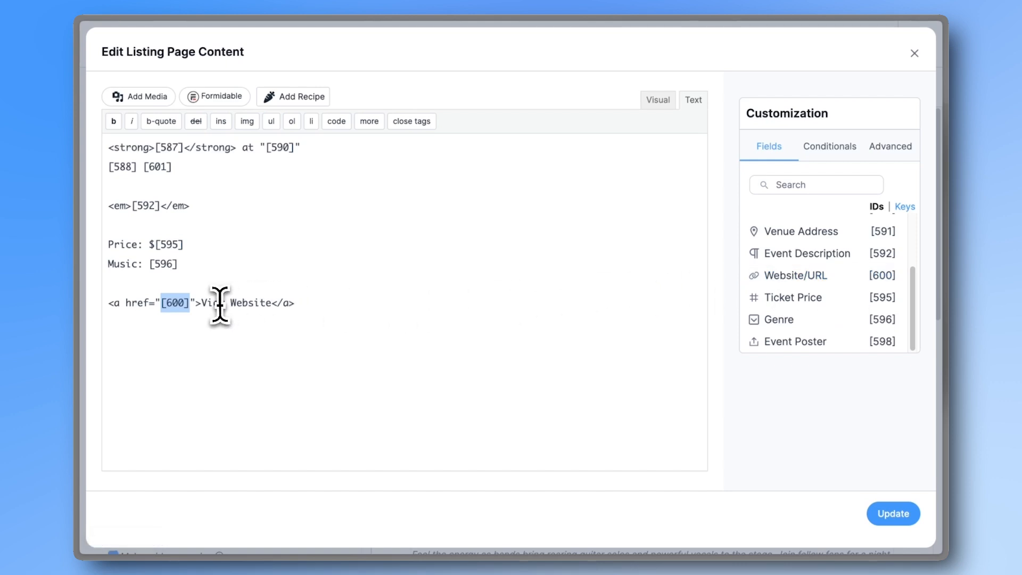
pyautogui.press('BackSpace')
pyautogui.press('BackSpace')
pyautogui.write('sit')
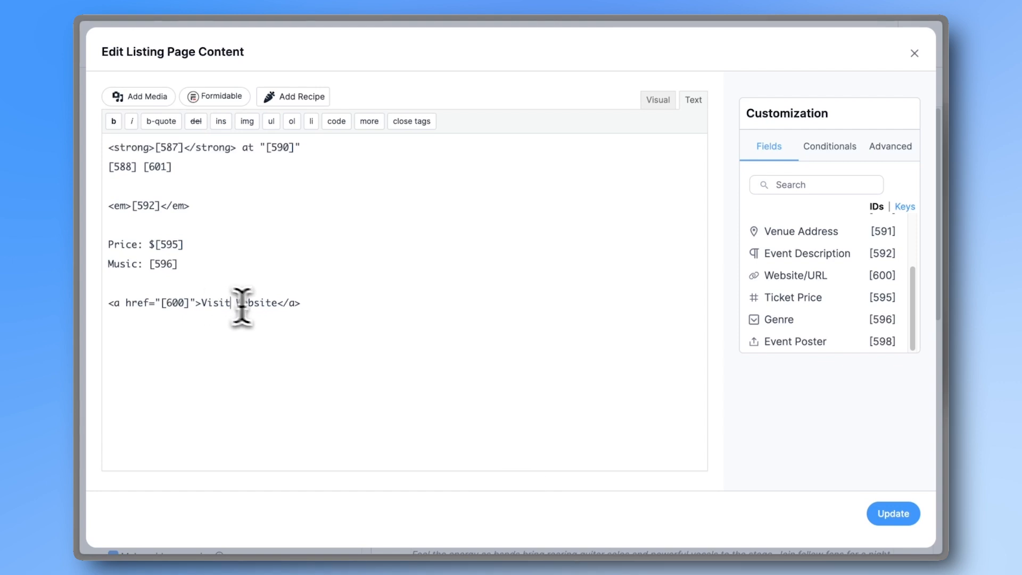
pyautogui.click(867, 511)
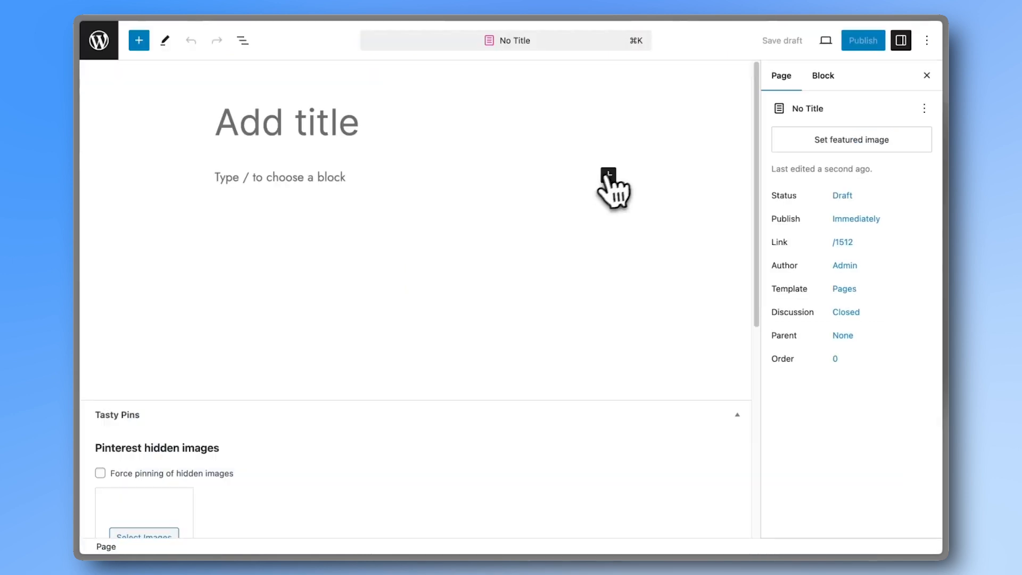
# - In a new WordPress page, insert a Formidable Views block that displays the Local Music Events Submission Form Grid view
pyautogui.click(607, 173)
pyautogui.click(646, 259)
pyautogui.click(476, 312)
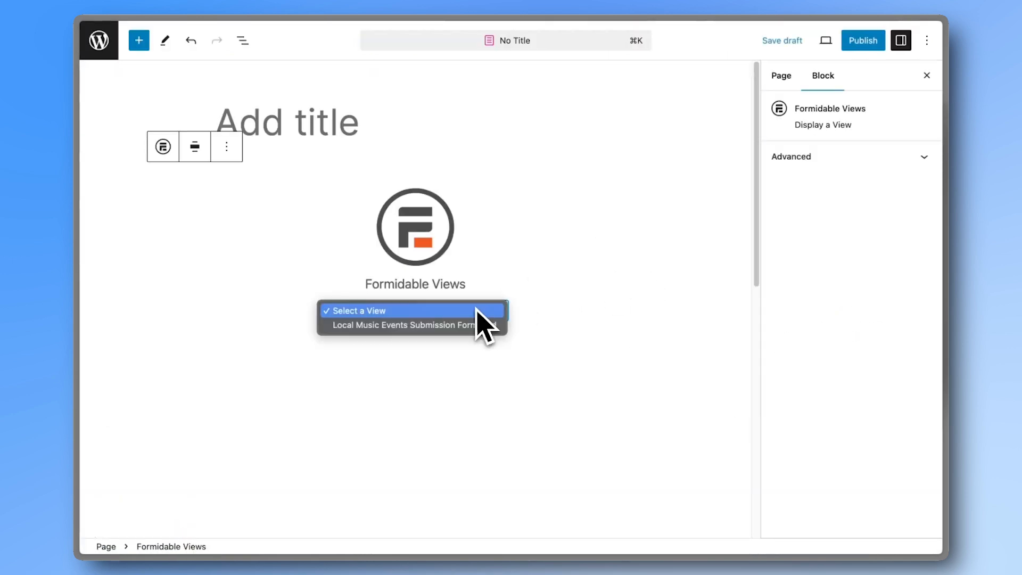
pyautogui.click(459, 325)
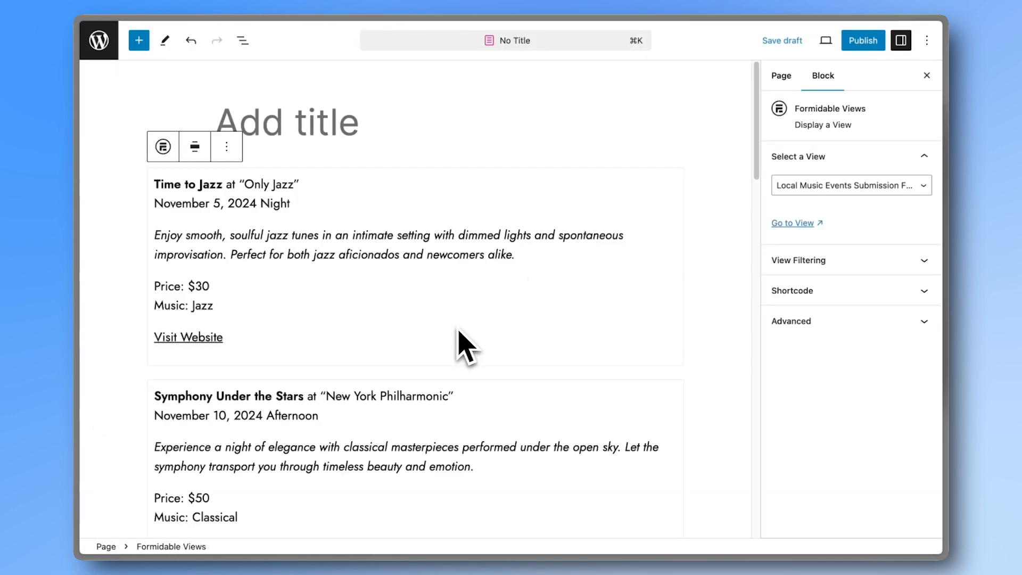
pyautogui.scroll(-10, 464, 346)
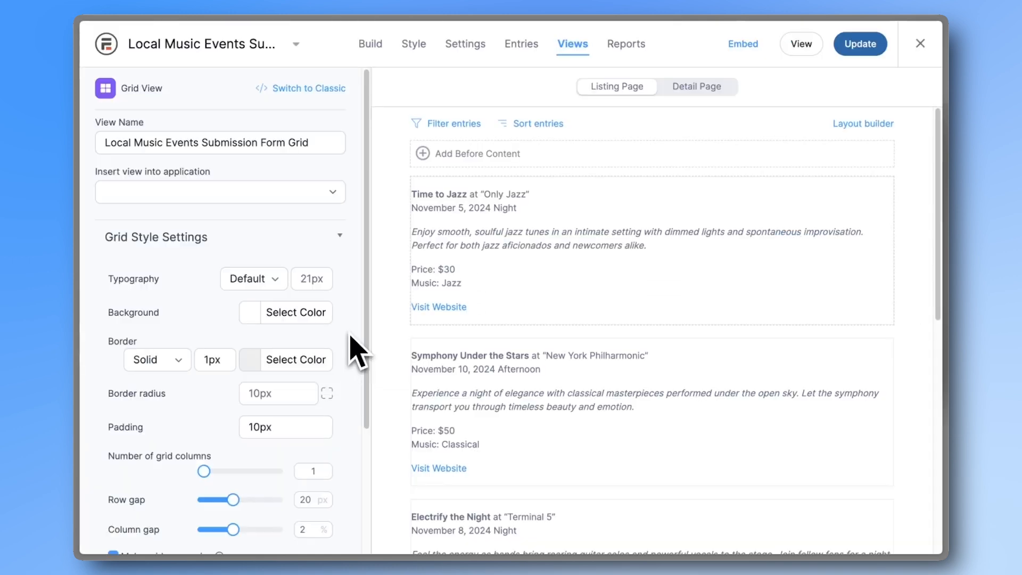
# - Back in the Grid view, set 3 grid columns and insert the Event Poster field on a new line above the event name
pyautogui.scroll(-3, 353, 365)
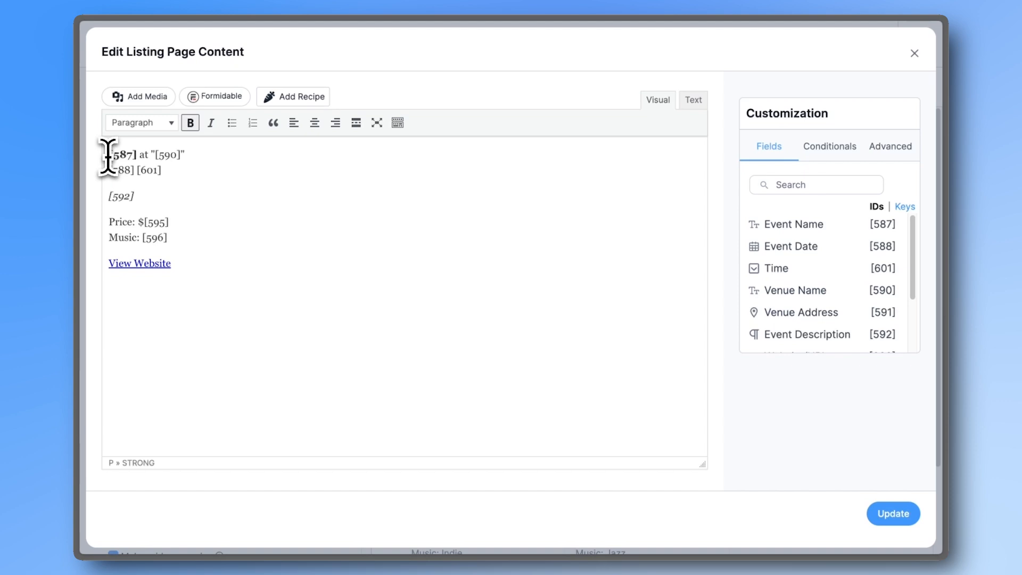
pyautogui.press('Return')
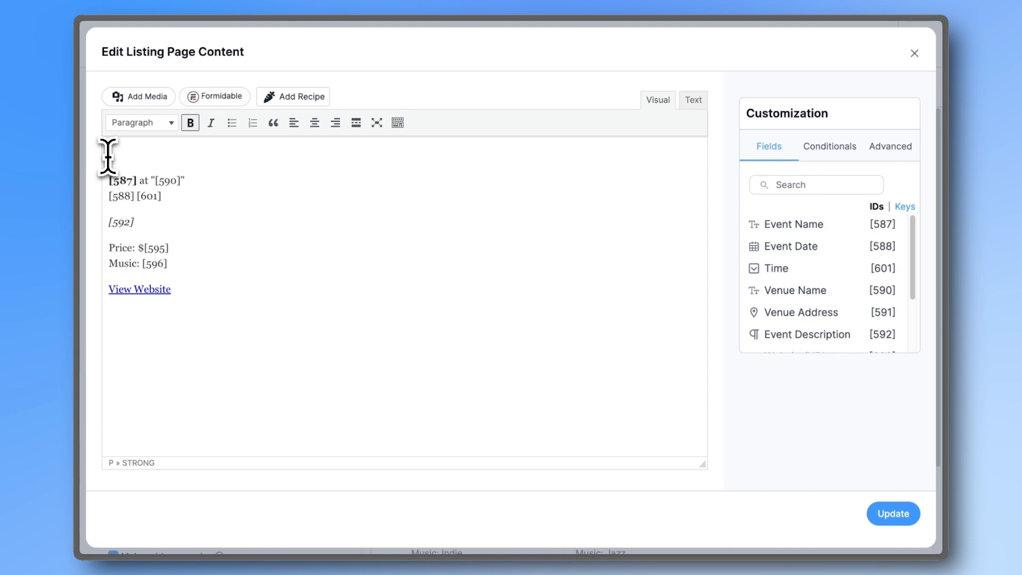
pyautogui.scroll(-3, 783, 327)
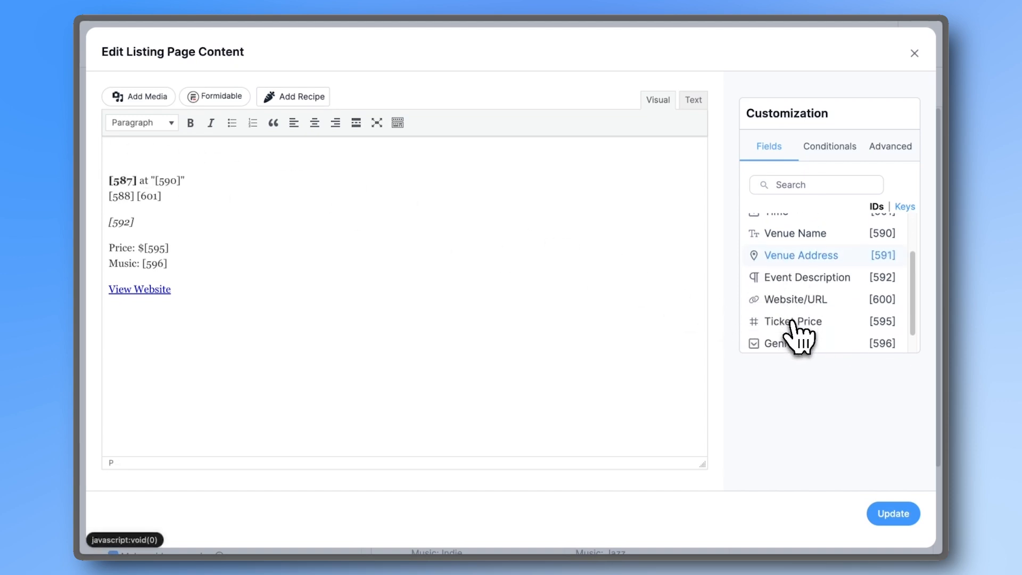
pyautogui.click(875, 508)
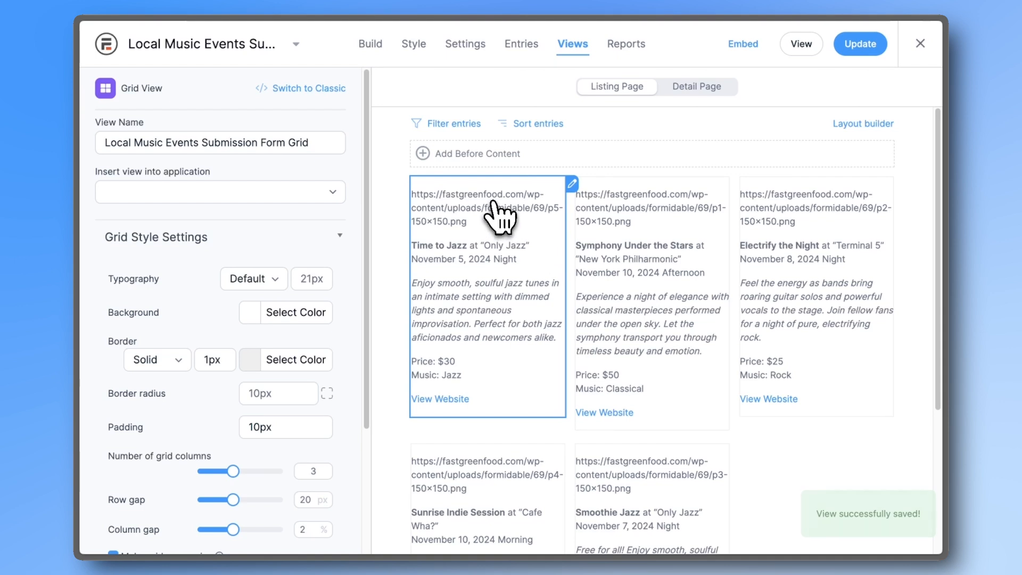
# - Add the show_image=1 option to the Event Poster shortcode [598] and update the listing content
pyautogui.click(497, 218)
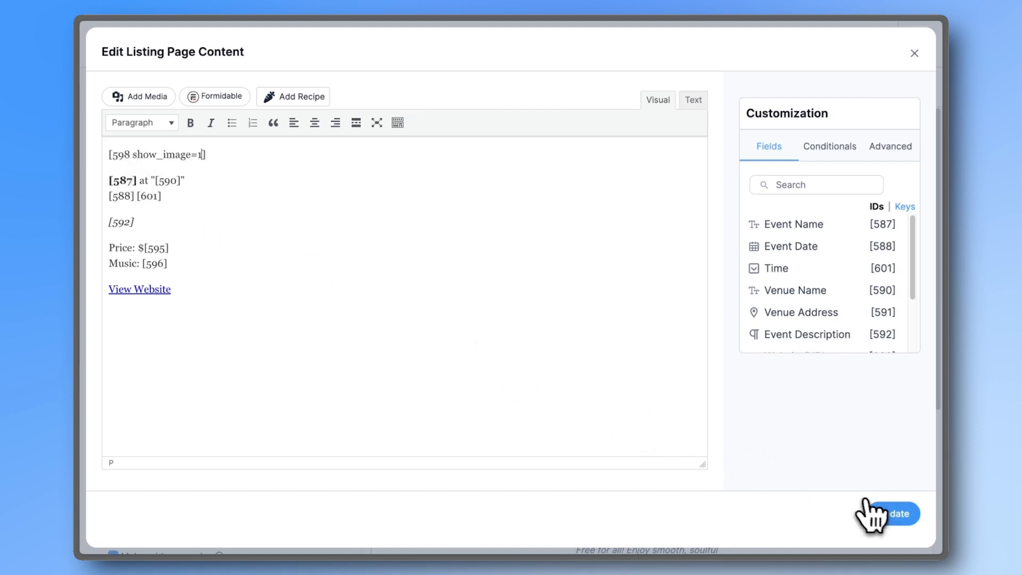
pyautogui.click(880, 512)
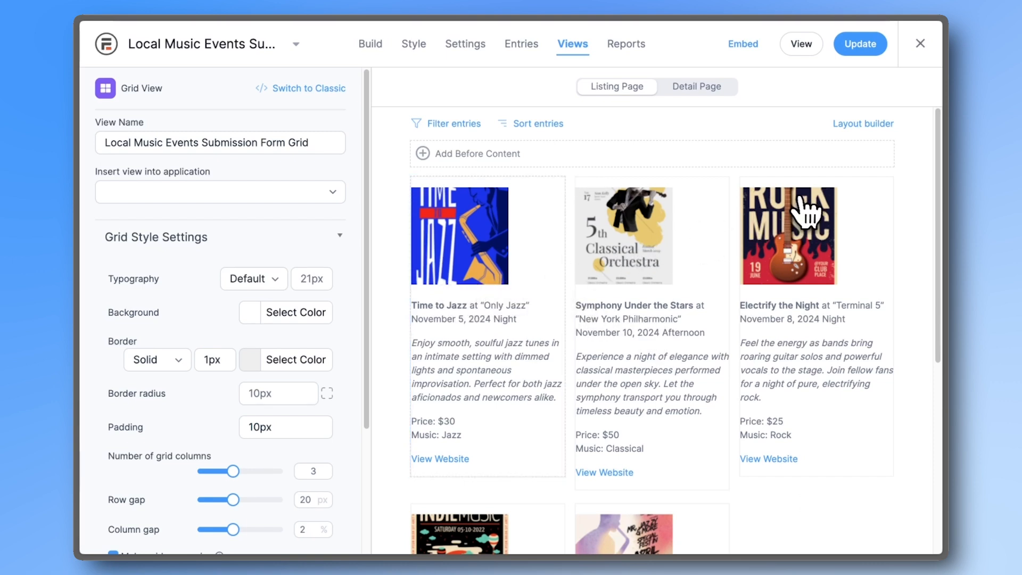
# - Add the size=full option to the Event Poster shortcode [598] and update the listing content
pyautogui.click(447, 213)
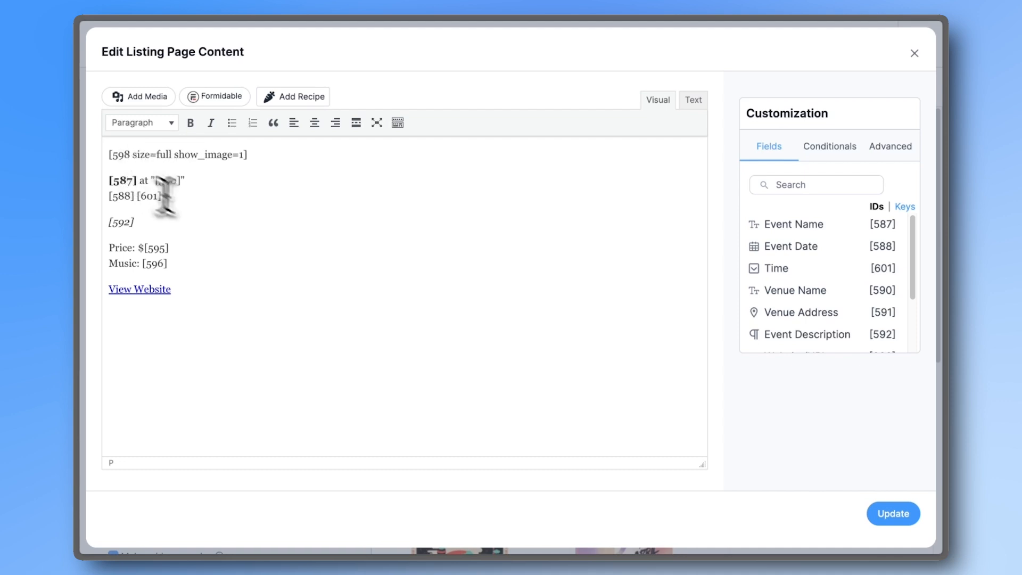
pyautogui.click(892, 514)
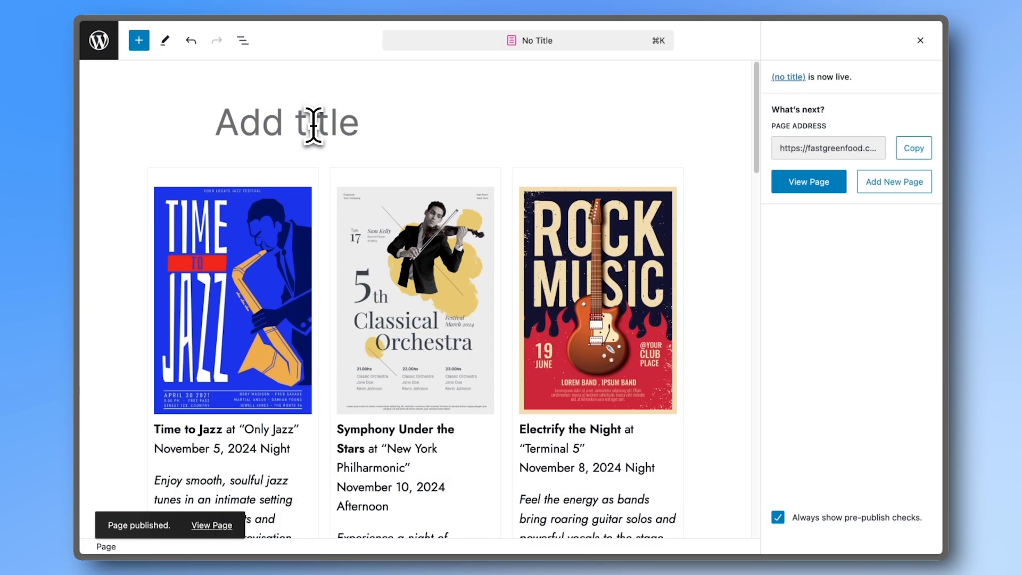
# - In the WordPress page editor, title the page "Music Events in NYC" and review the events grid down the page
pyautogui.write('Music E')
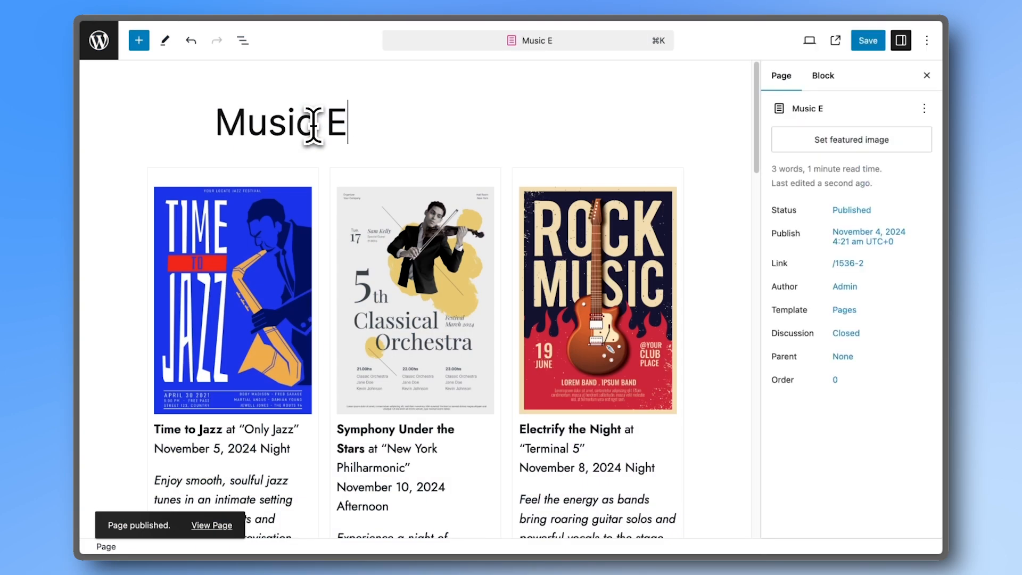
pyautogui.write('vents in')
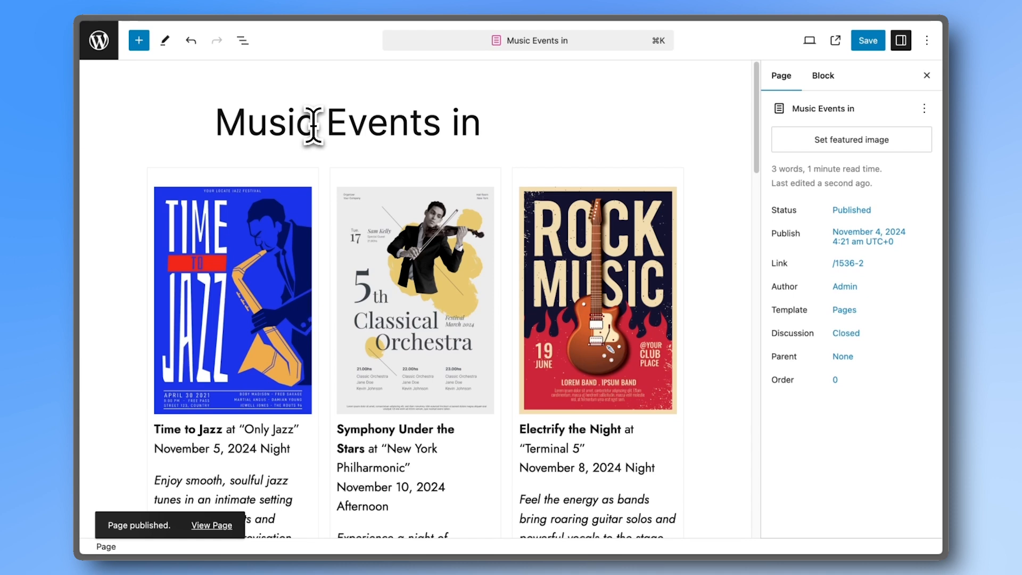
pyautogui.write(' NYC')
pyautogui.click(684, 373)
pyautogui.scroll(-3, 698, 373)
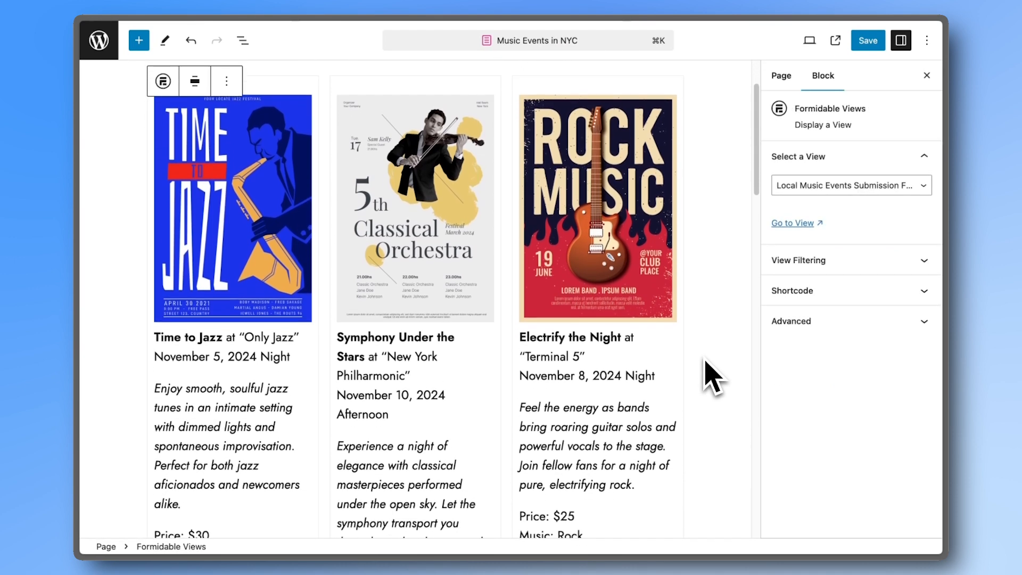
pyautogui.scroll(-5, 712, 378)
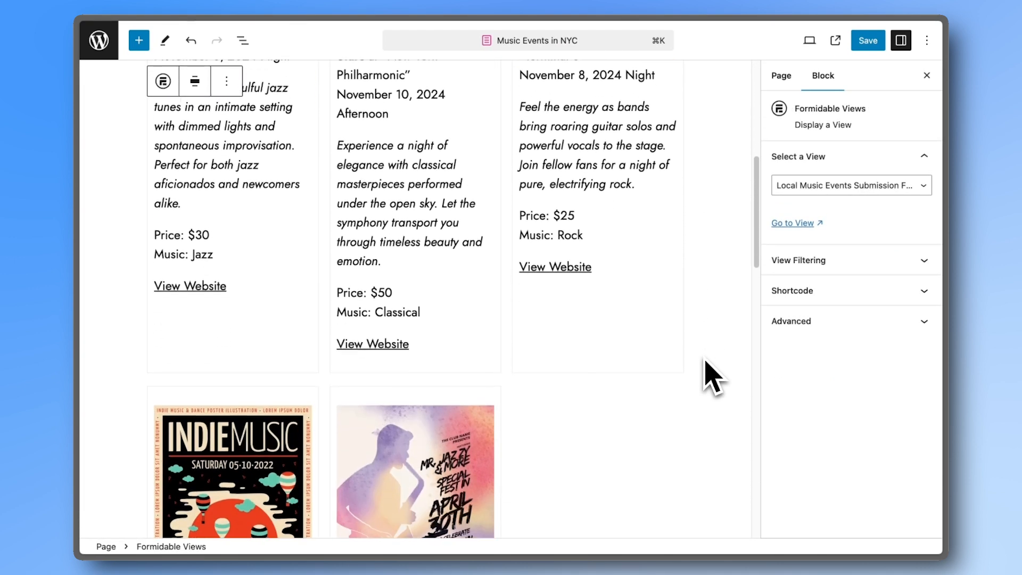
pyautogui.scroll(-5, 712, 378)
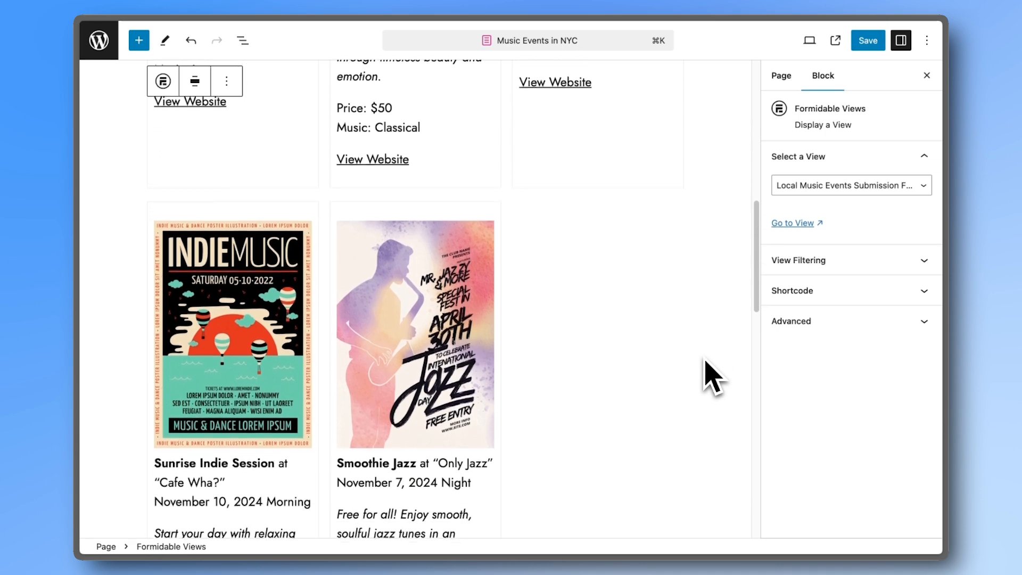
pyautogui.scroll(-3, 712, 378)
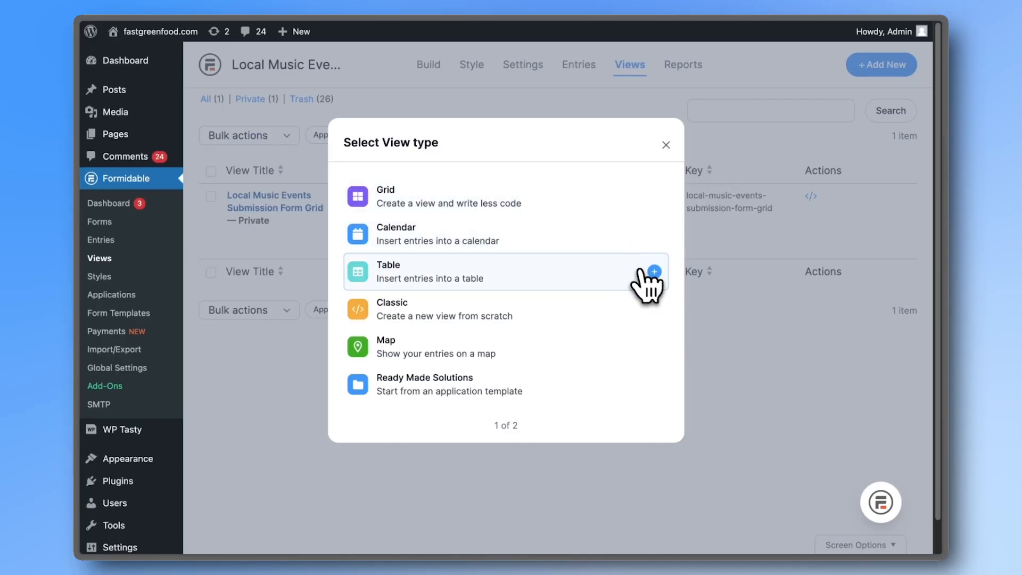
# - Create a Table view with the Event Name, Ticket Price and Genre columns, and place Event Name after Ticket Price
pyautogui.click(653, 268)
pyautogui.click(642, 369)
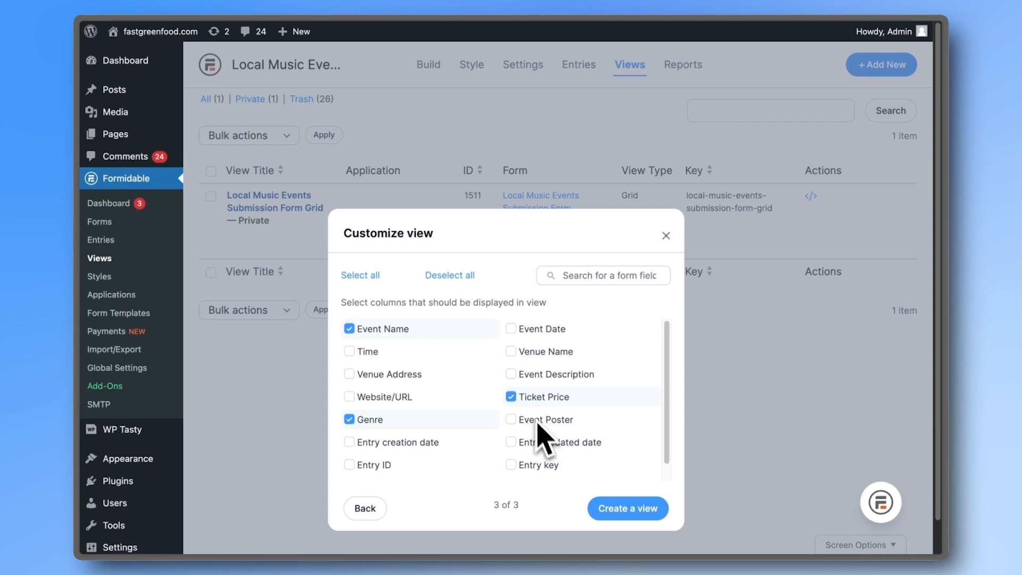
pyautogui.click(602, 509)
pyautogui.moveTo(580, 196); pyautogui.dragTo(719, 210)
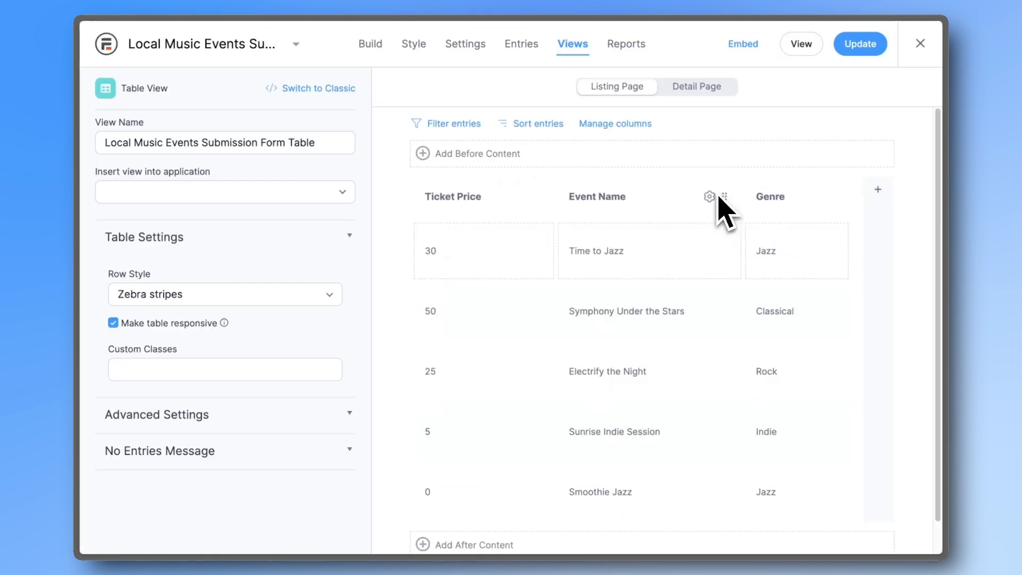
# - Add a table column named Location and fill it with the Venue Address field [591]
pyautogui.click(878, 192)
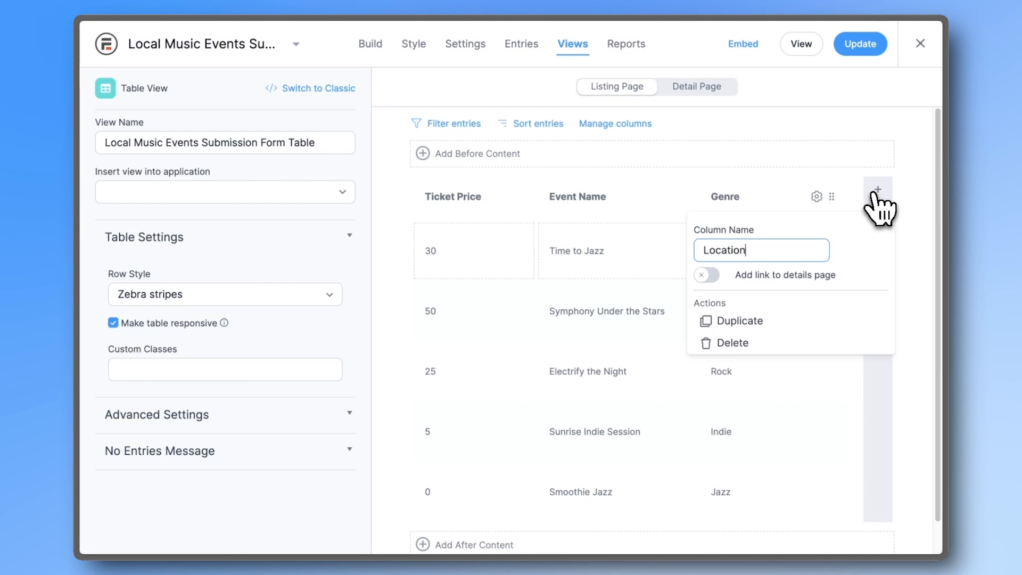
pyautogui.click(912, 215)
pyautogui.click(810, 248)
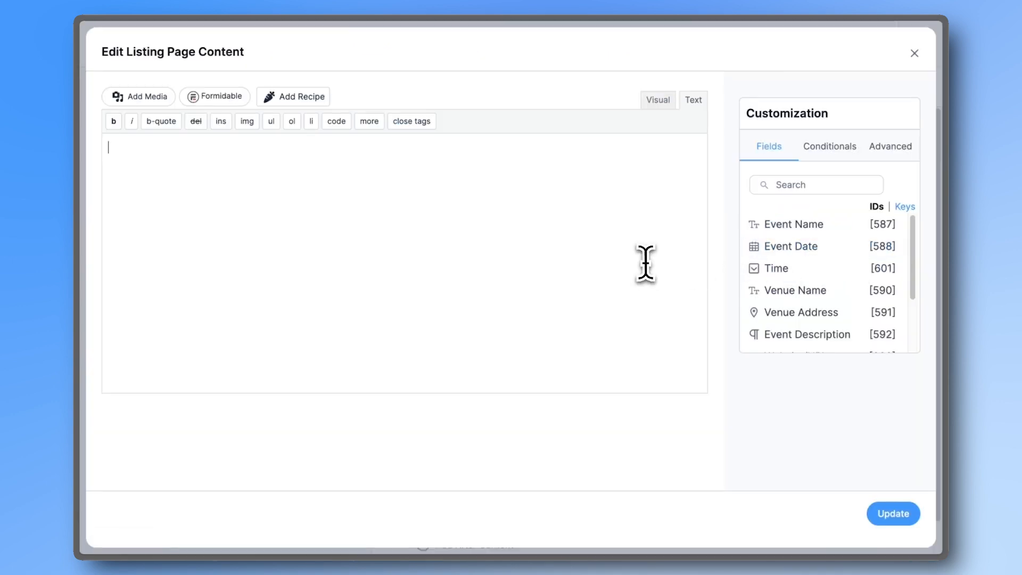
pyautogui.click(788, 313)
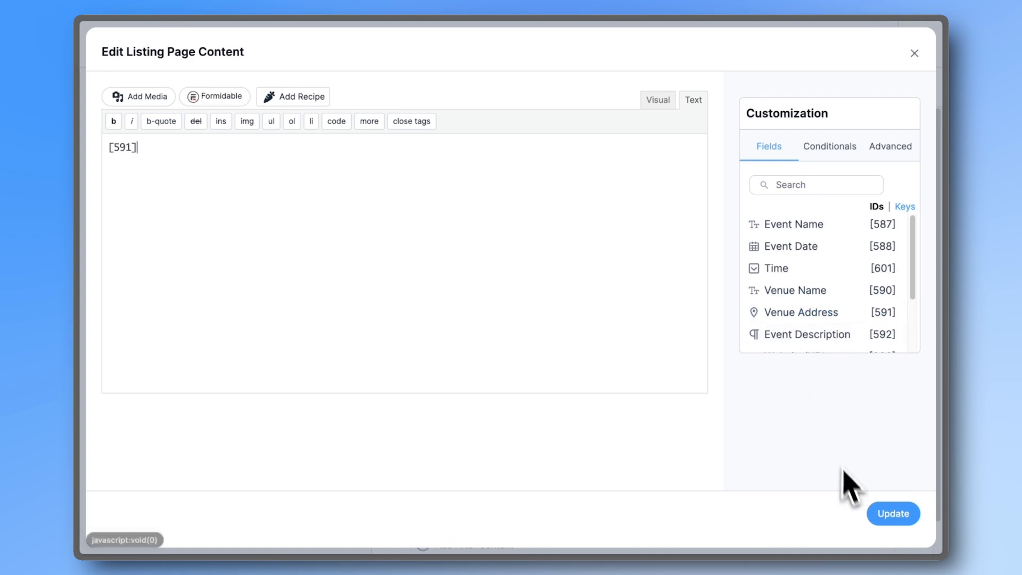
pyautogui.click(893, 513)
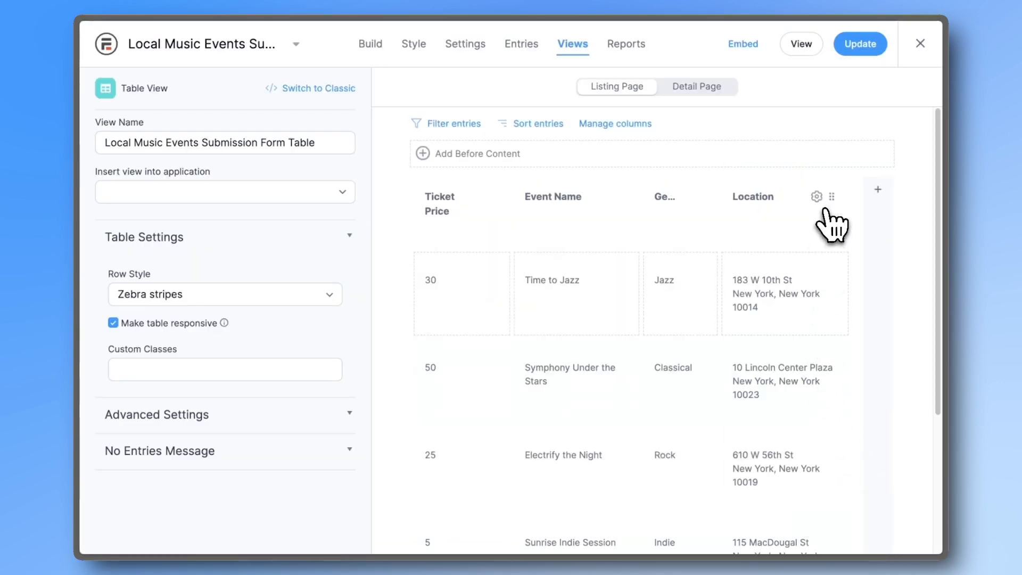
# - Move the Location column to the front of the table, delete the Event Name column, and check the column selection
pyautogui.moveTo(832, 197); pyautogui.dragTo(456, 233)
pyautogui.click(735, 197)
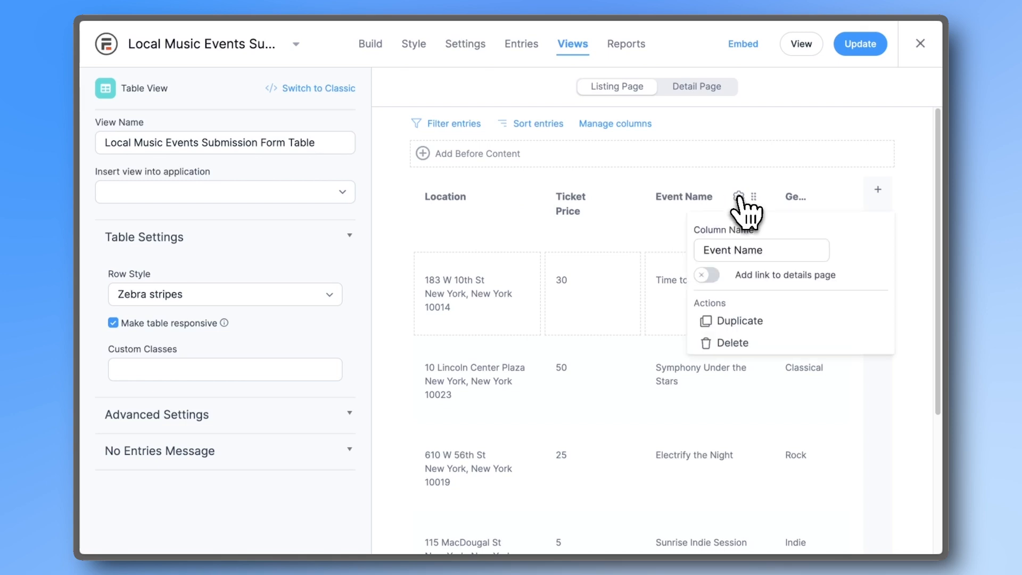
pyautogui.click(719, 344)
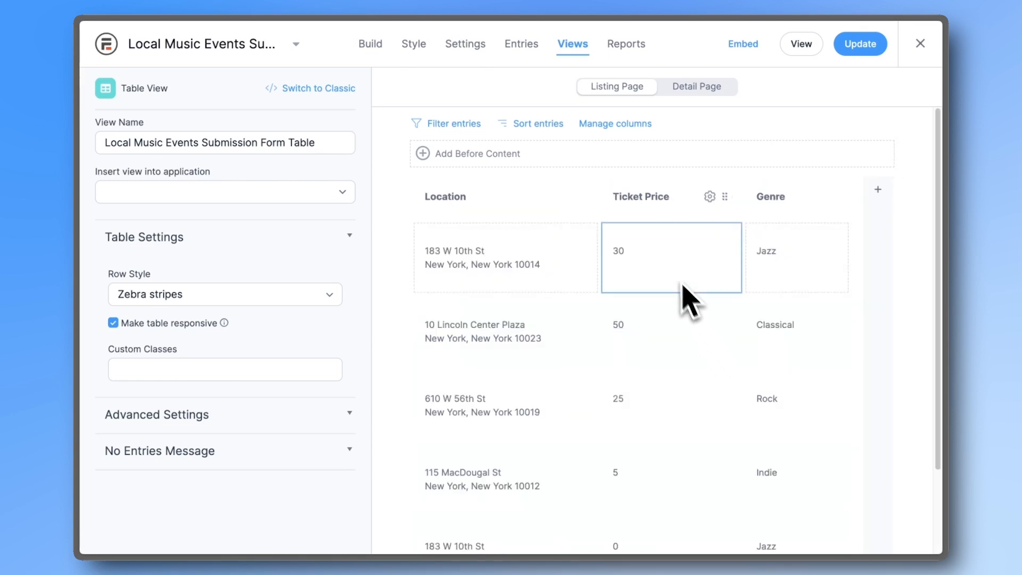
pyautogui.click(615, 123)
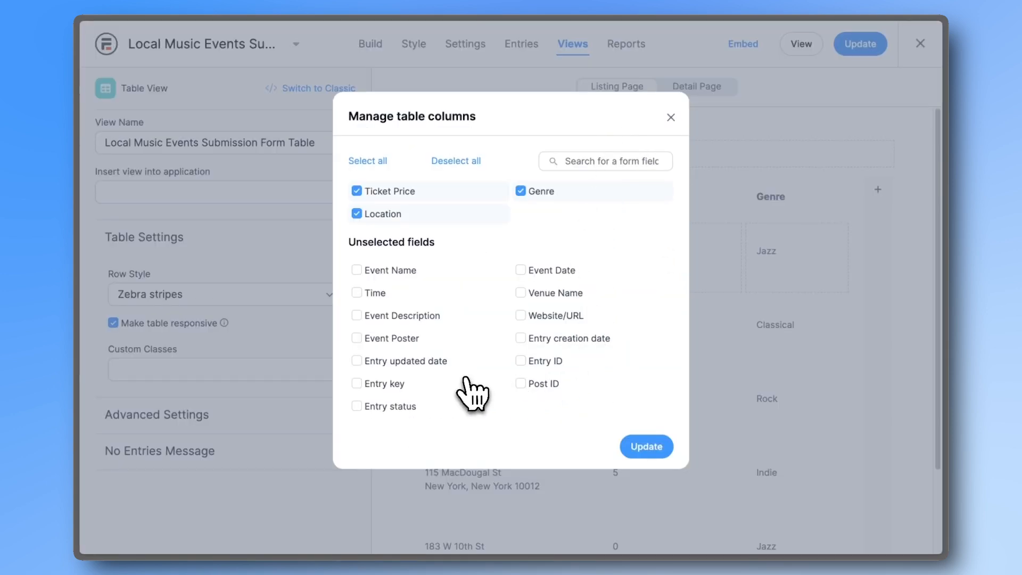
pyautogui.click(638, 450)
# - Add a dollar sign before the Ticket Price shortcode [595] and rename its column Price
pyautogui.click(633, 268)
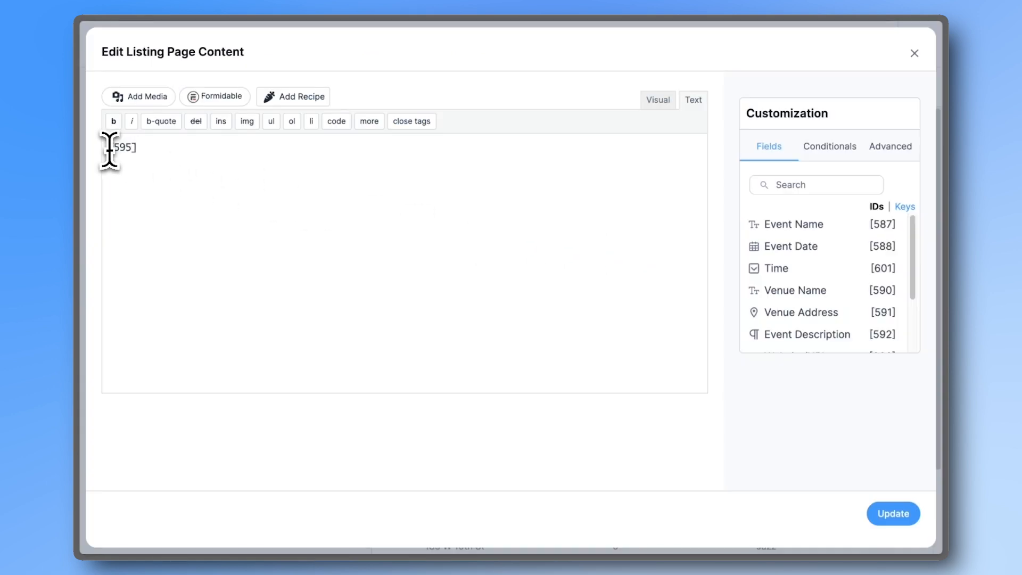
pyautogui.click(879, 514)
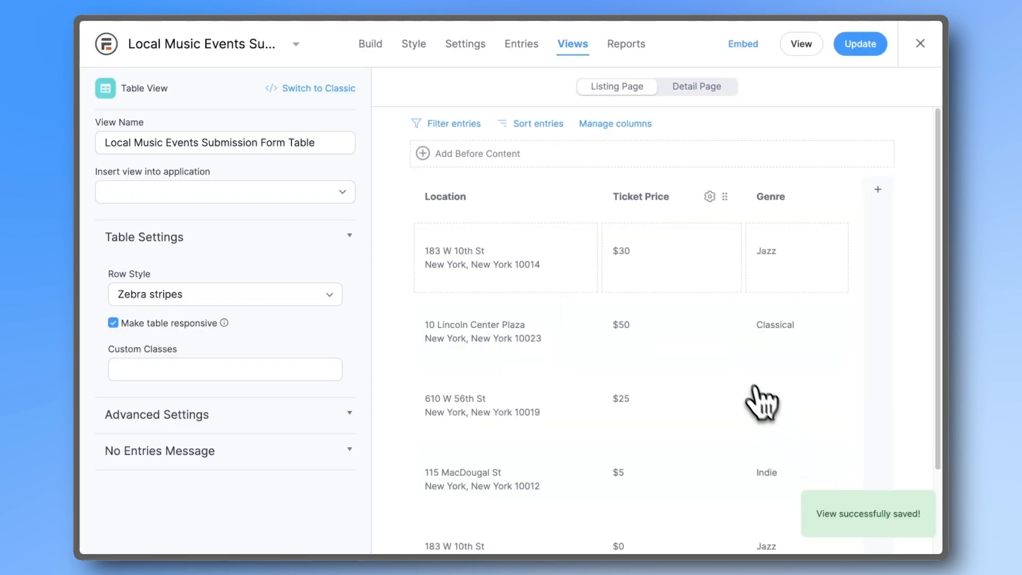
pyautogui.click(629, 199)
pyautogui.doubleClick(712, 250)
pyautogui.press('BackSpace')
pyautogui.click(514, 334)
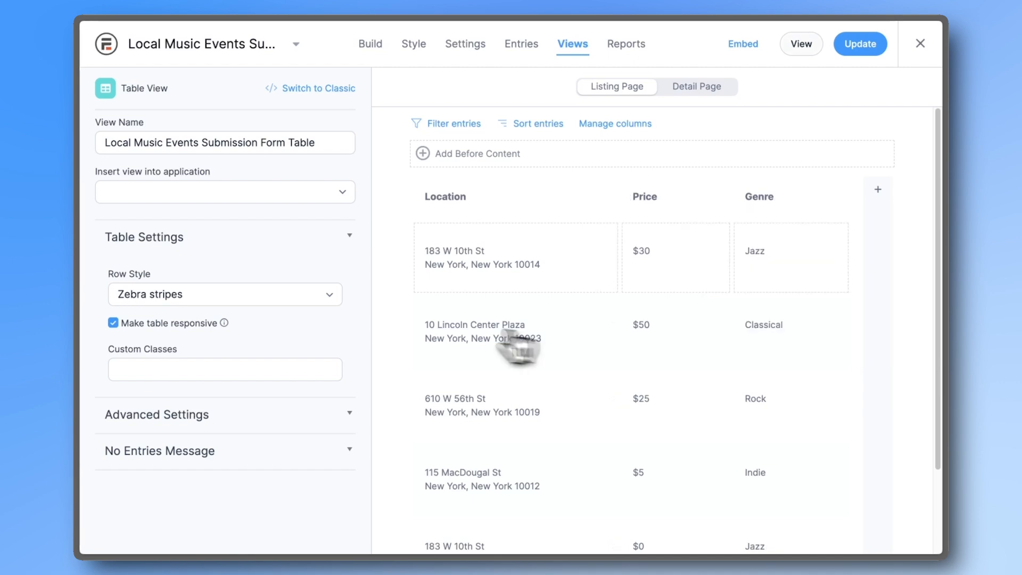
# - Try the Grid row style for the table, update the view and preview it
pyautogui.click(303, 294)
pyautogui.click(297, 313)
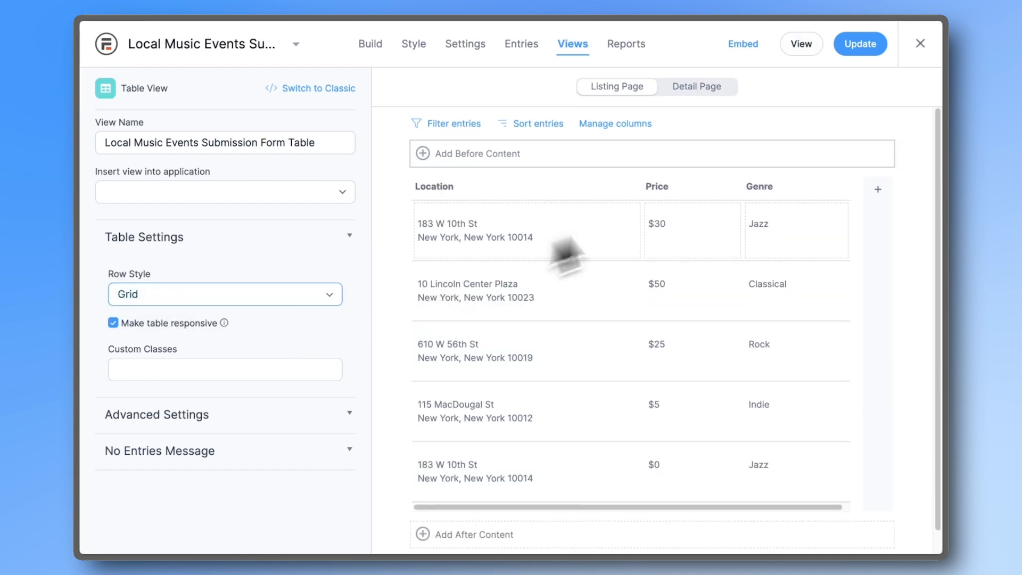
pyautogui.click(860, 44)
pyautogui.click(804, 45)
pyautogui.scroll(-2, 767, 213)
pyautogui.scroll(-2, 762, 213)
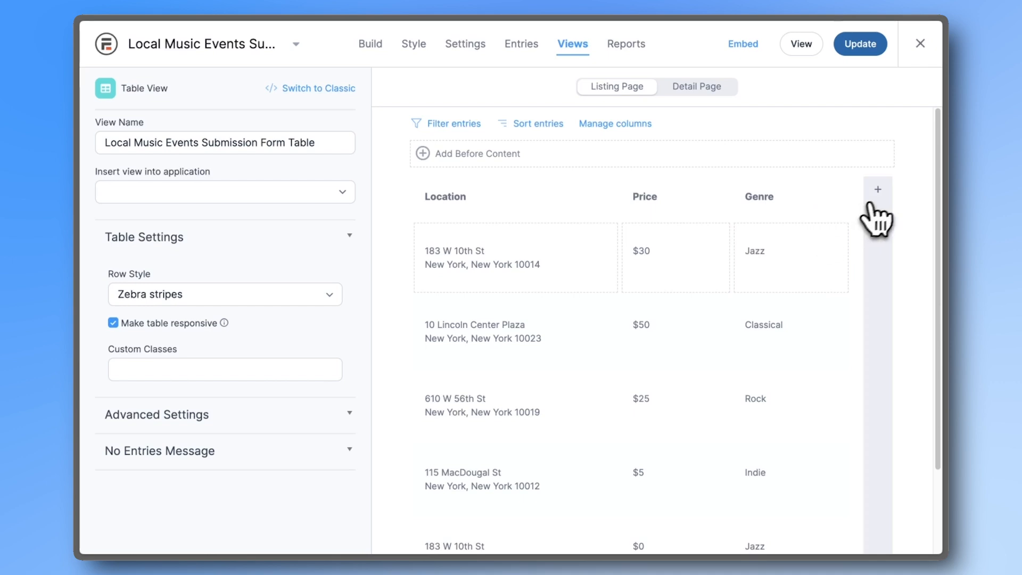
# - Add a column named Details that links to the details page, with the cell text "Details"
pyautogui.click(873, 213)
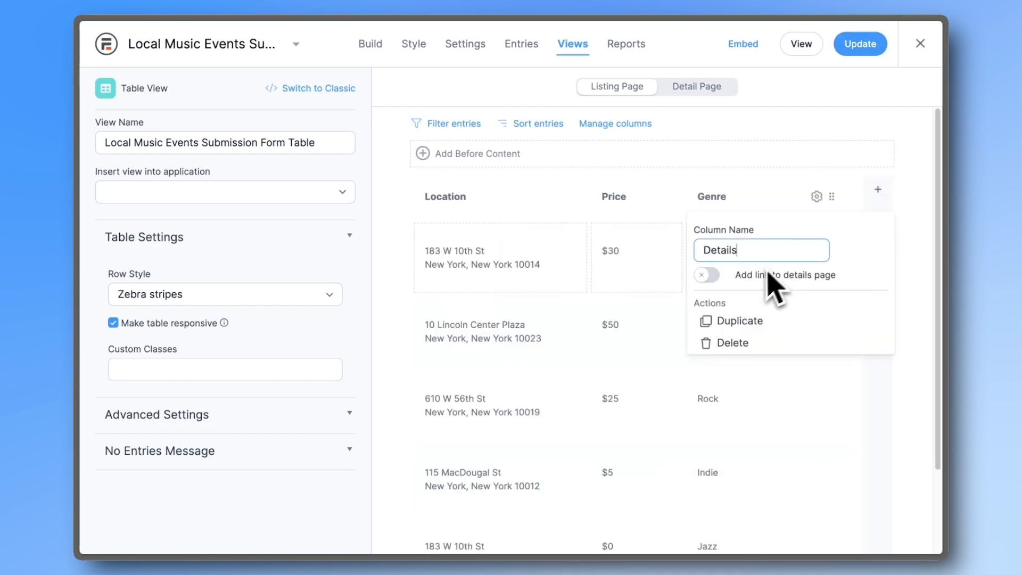
pyautogui.click(718, 279)
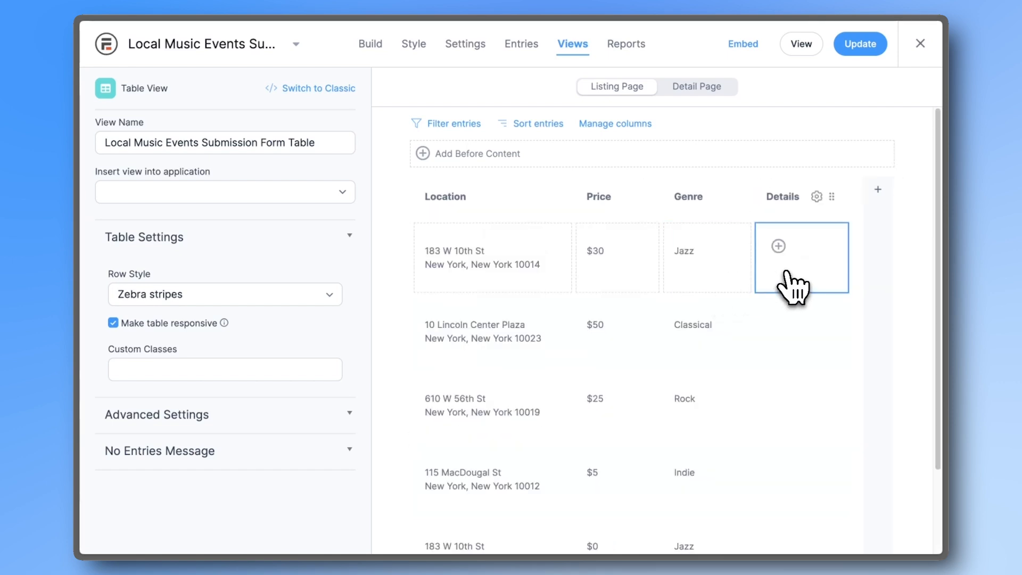
pyautogui.click(786, 273)
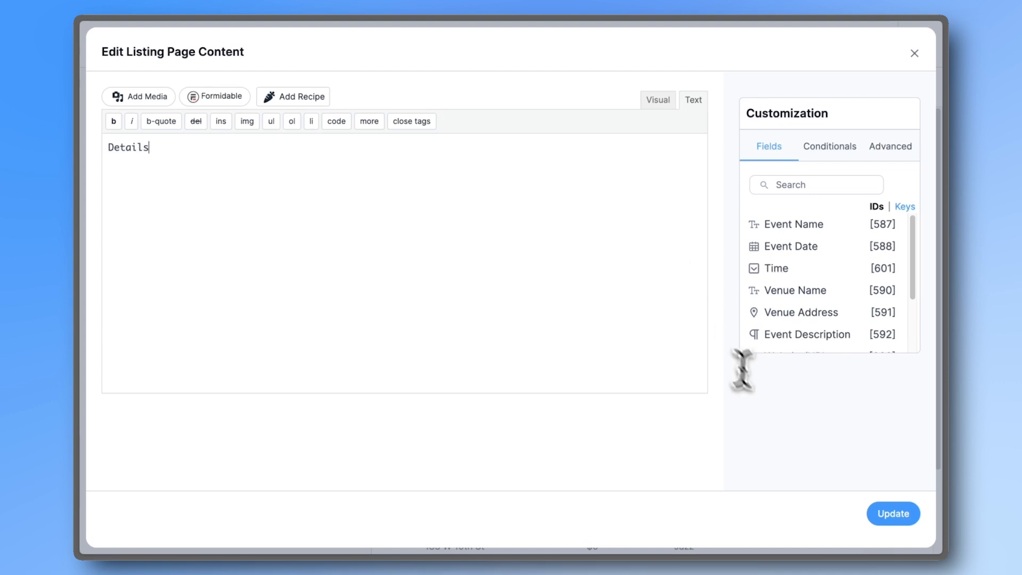
pyautogui.click(890, 514)
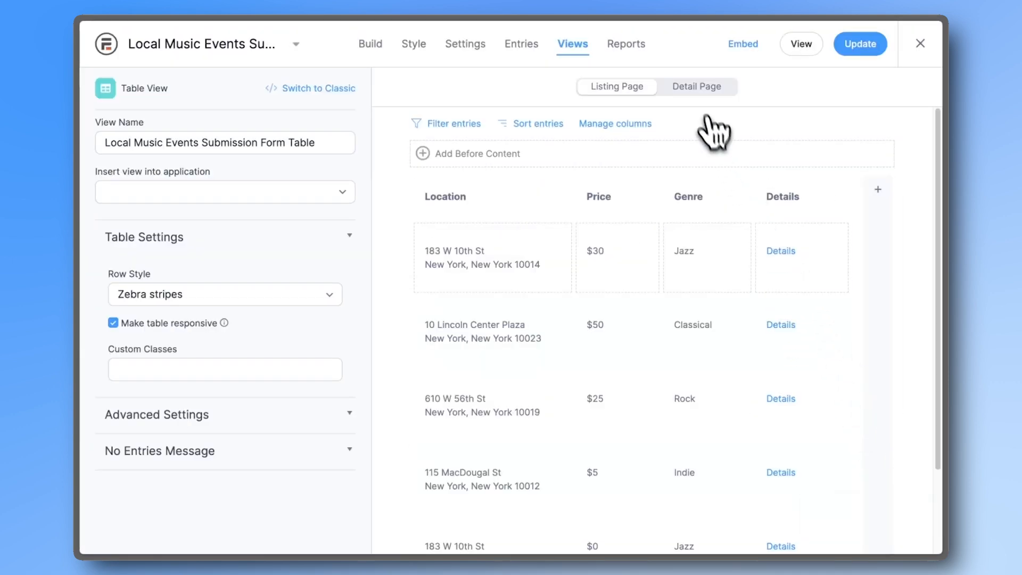
# - Fill the detail page with the Event Name [587] in bold and the Event Description [592] in italics, and update the content
pyautogui.click(697, 88)
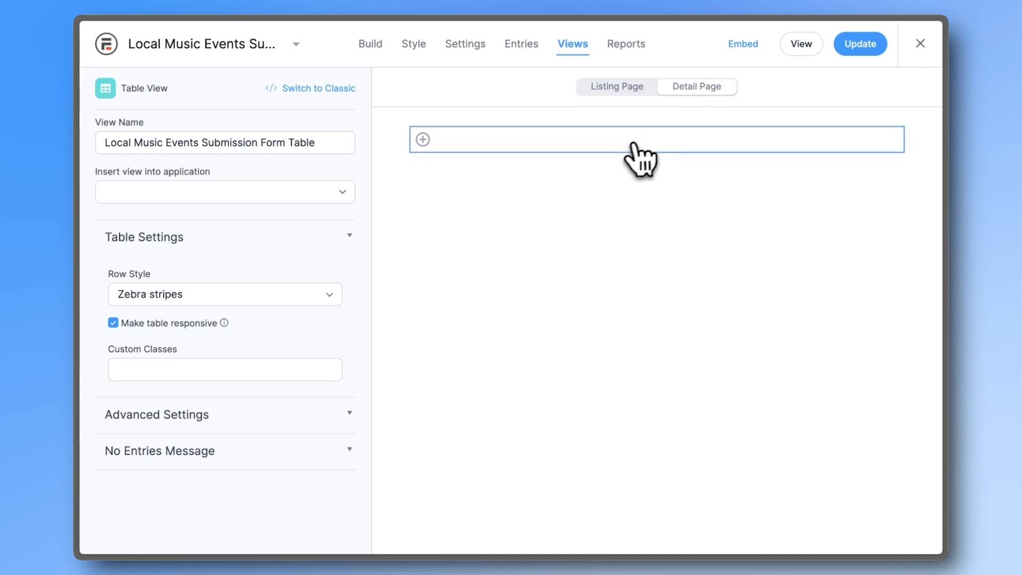
pyautogui.click(596, 145)
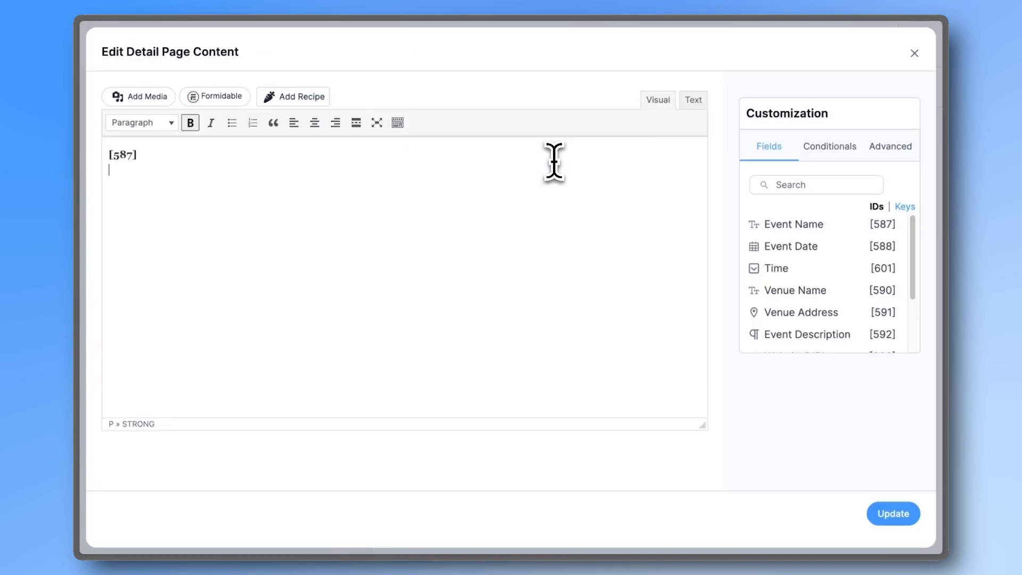
pyautogui.click(787, 335)
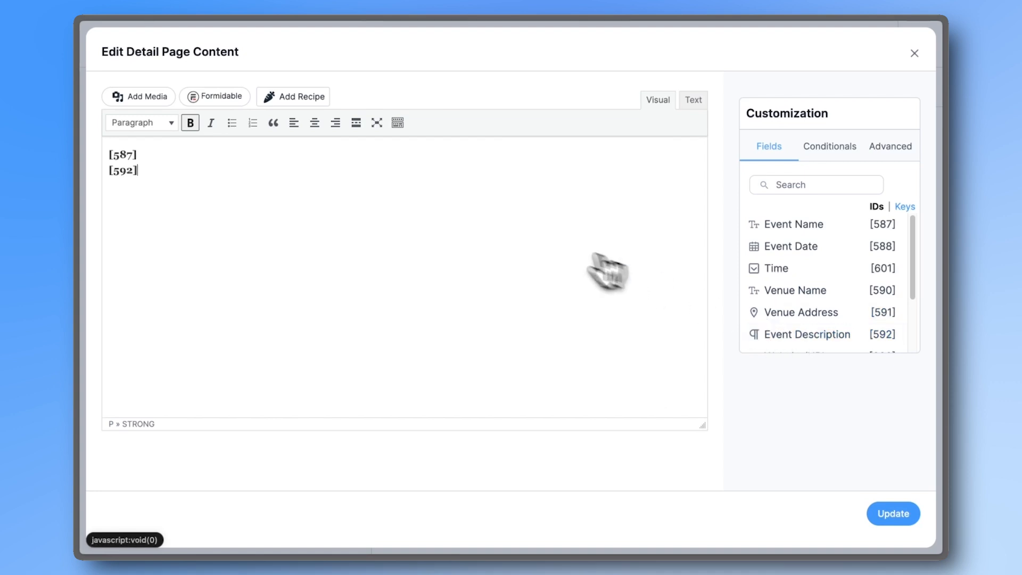
pyautogui.click(211, 123)
pyautogui.click(190, 123)
pyautogui.click(892, 513)
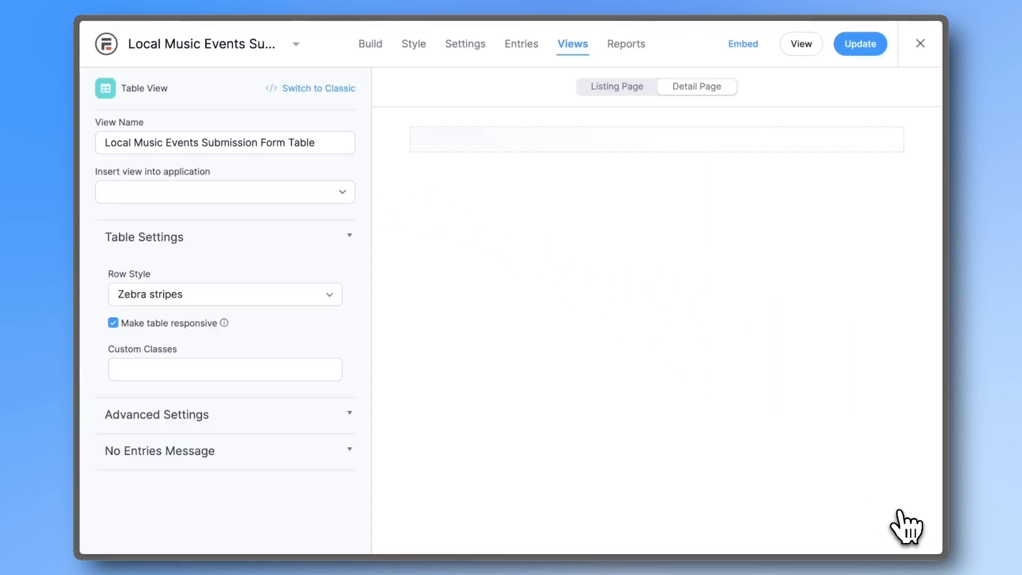
# - Insert [598 show_image=1] on a new line above the event name in the detail page and update the content
pyautogui.click(743, 219)
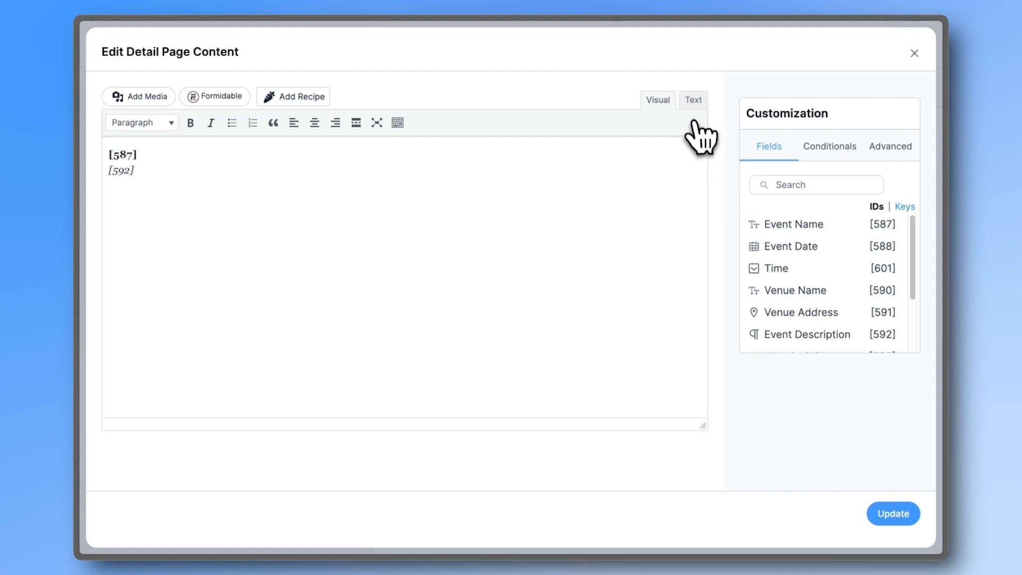
pyautogui.click(693, 102)
pyautogui.press('Return')
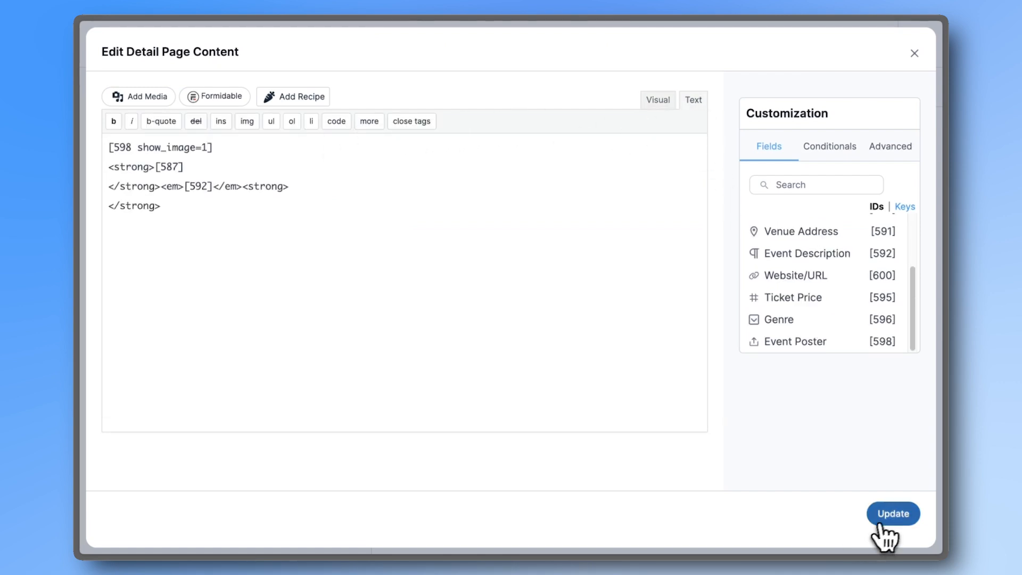
pyautogui.click(879, 526)
# - Add the size=medium option to the detail page's Event Poster shortcode and update both the content and the view
pyautogui.click(527, 219)
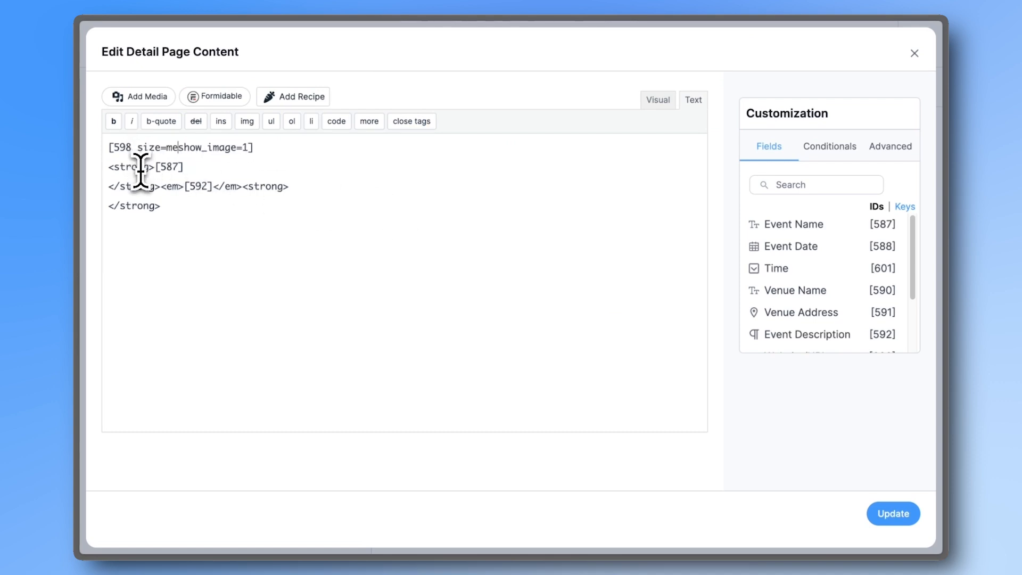
pyautogui.click(890, 516)
pyautogui.click(861, 49)
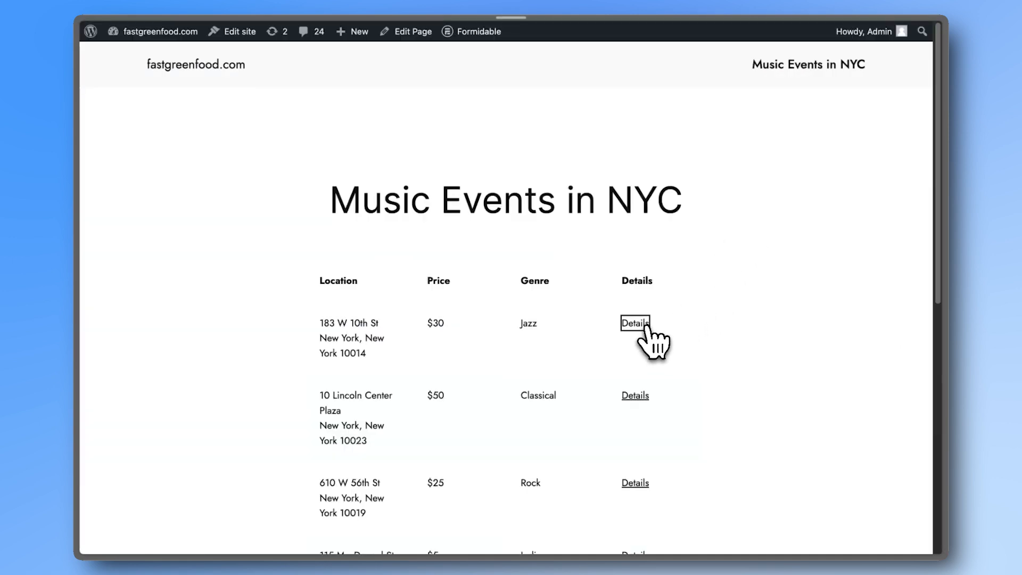
# - On the published Music Events in NYC page, open and examine the details of the first jazz event
pyautogui.click(636, 323)
pyautogui.scroll(-2, 648, 345)
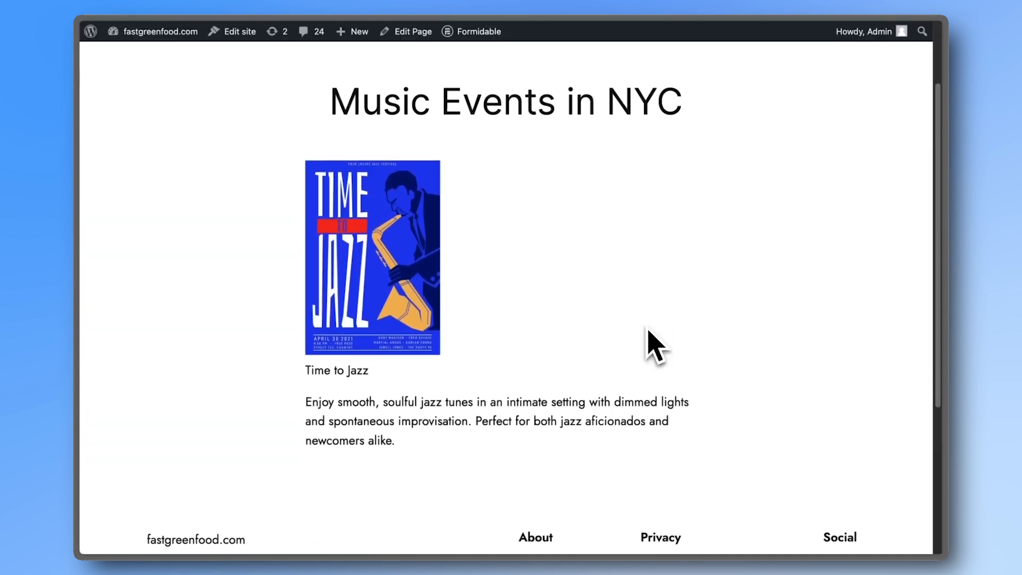
# - Return to the Music Events in NYC listing, examine the classical event's details, and go back to the listing
pyautogui.scroll(1, 654, 346)
pyautogui.press('super+Left')
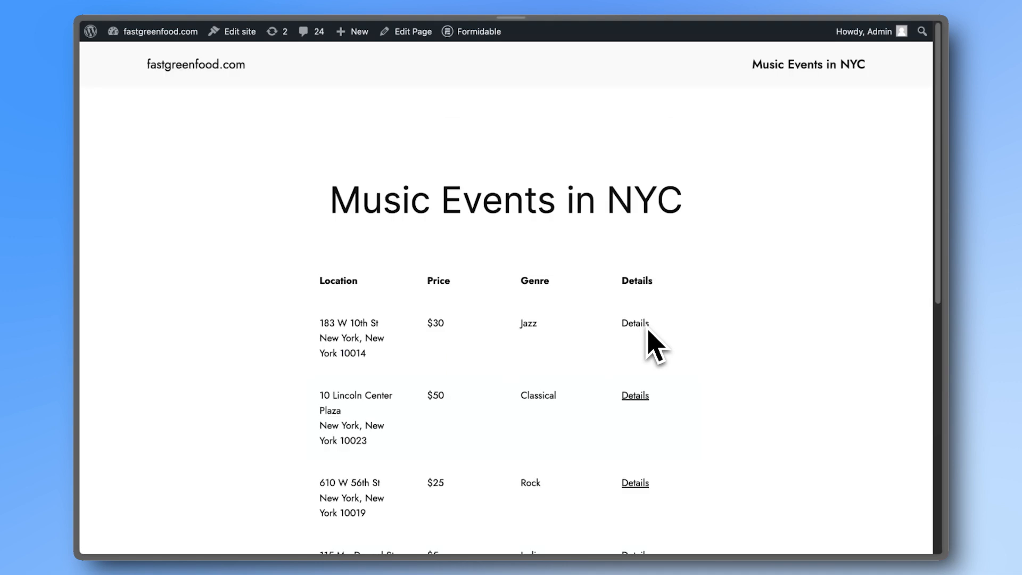
pyautogui.click(636, 397)
pyautogui.scroll(-4, 641, 416)
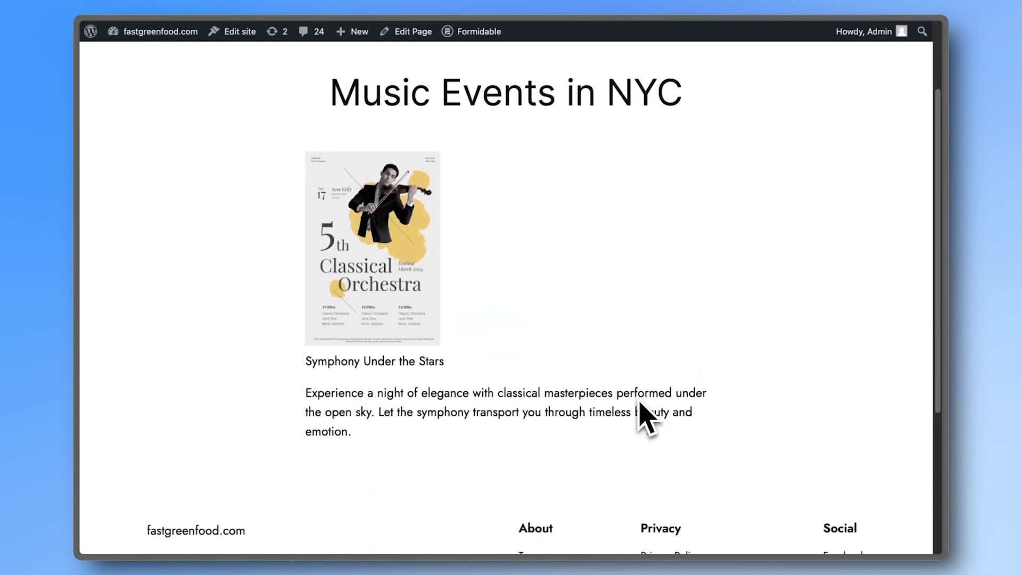
pyautogui.scroll(1, 644, 418)
pyautogui.press('super+bracketleft')
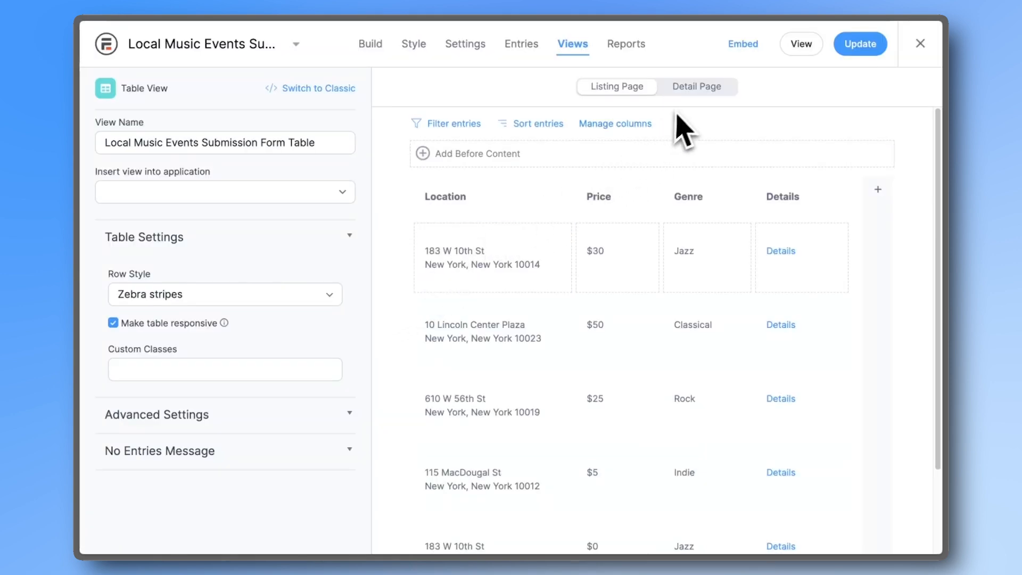
pyautogui.click(695, 90)
pyautogui.click(616, 229)
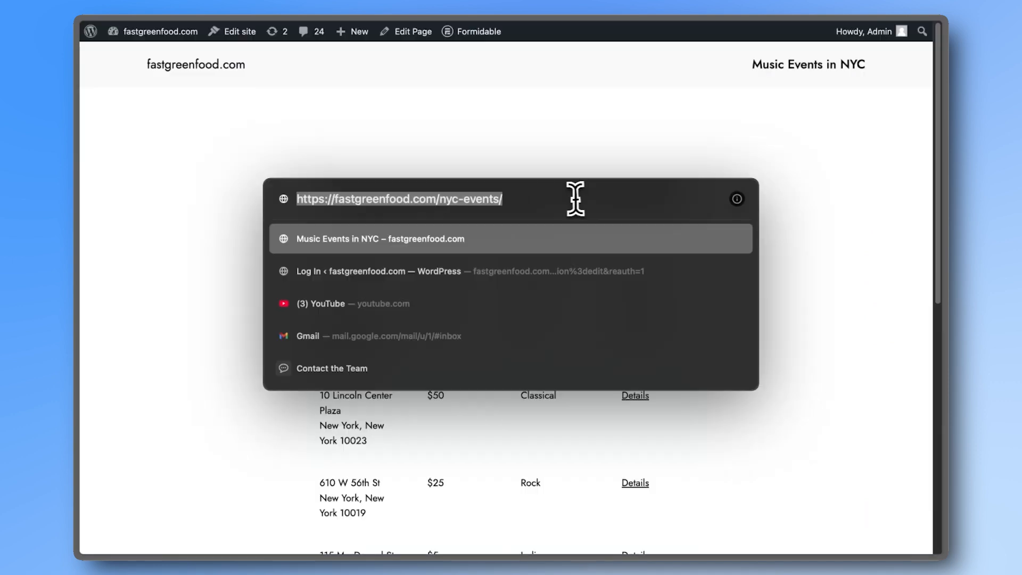
pyautogui.click(570, 200)
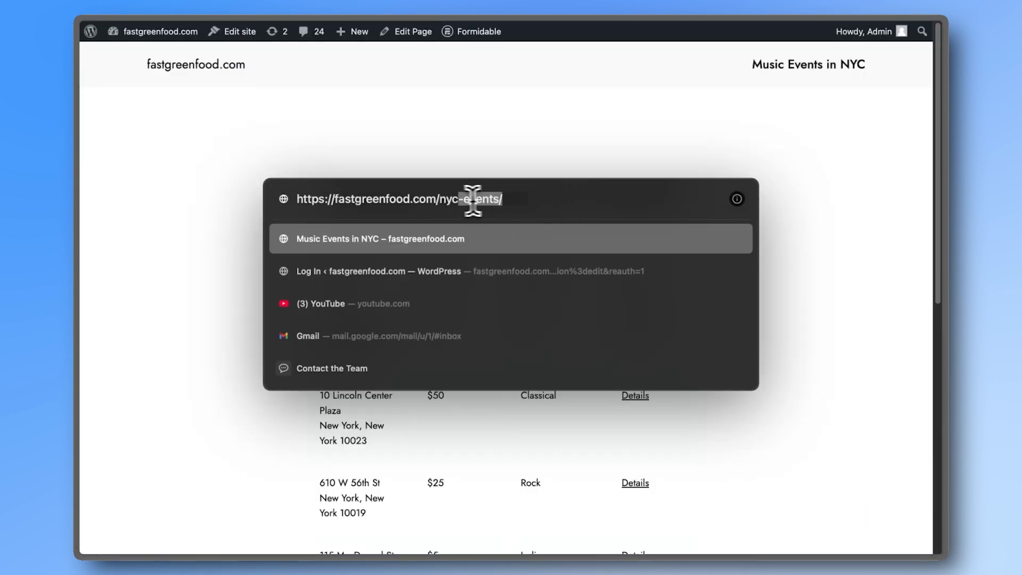
pyautogui.moveTo(472, 200); pyautogui.dragTo(290, 203)
pyautogui.hotkey('ctrl', 'c')
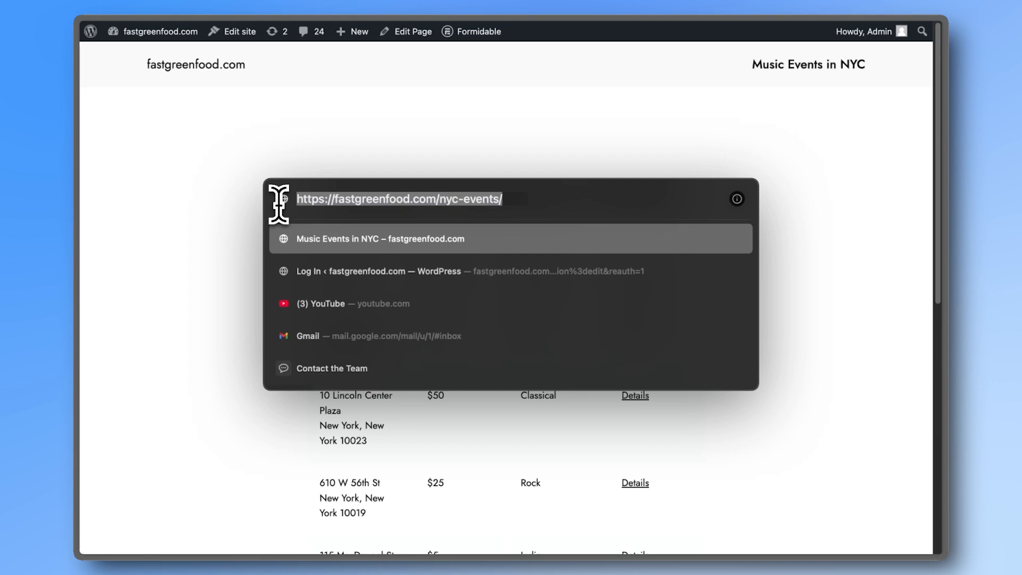
pyautogui.press('Escape')
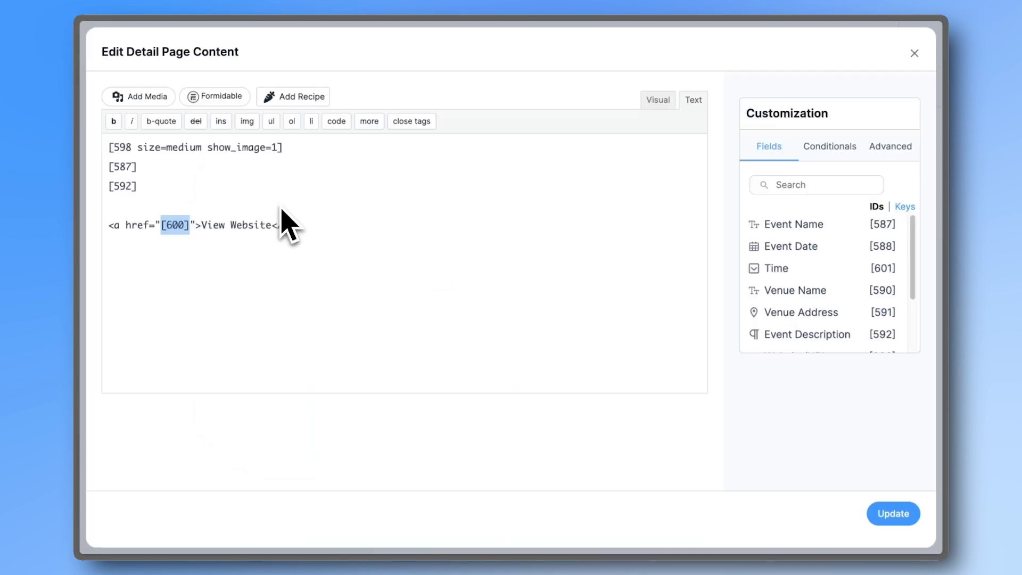
pyautogui.hotkey('ctrl', 'v')
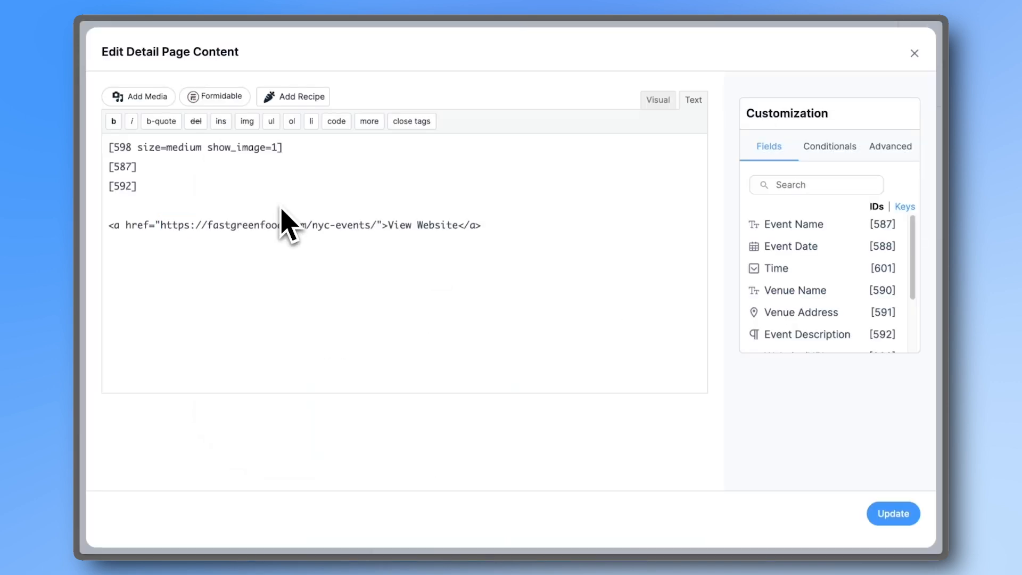
# - Change the detail page link's text to Back to Listings and update the content
pyautogui.moveTo(458, 225); pyautogui.dragTo(393, 227)
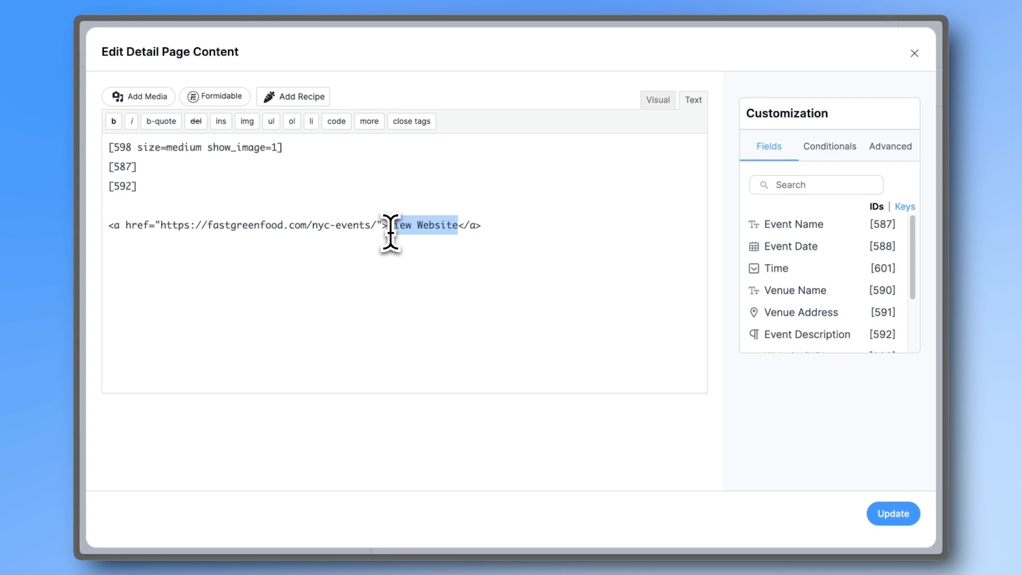
pyautogui.write('ack to Listings')
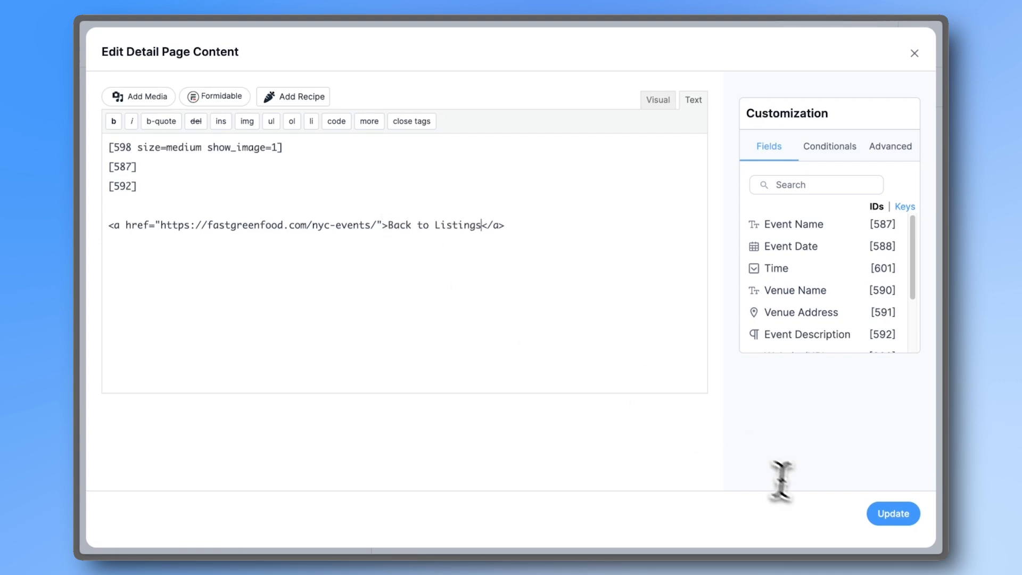
pyautogui.click(890, 512)
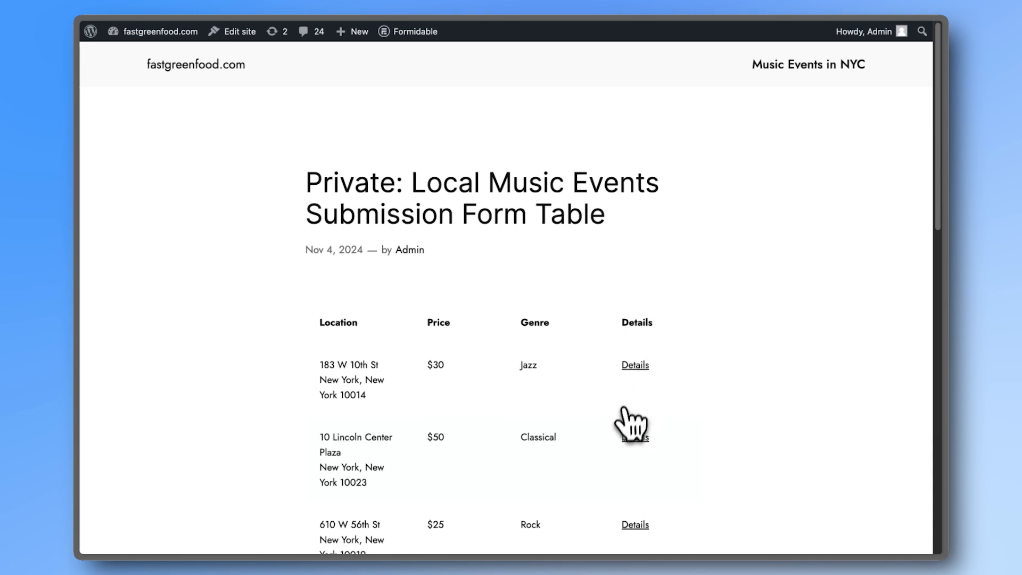
# - In the Table view preview, open the classical event's details and test the Back to Listings link
pyautogui.click(635, 438)
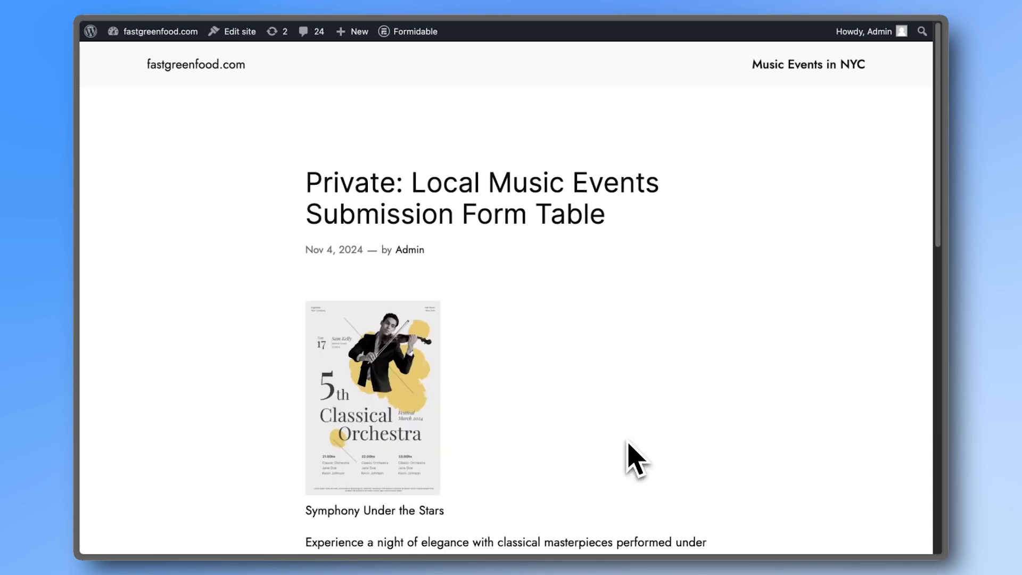
pyautogui.scroll(-2, 629, 444)
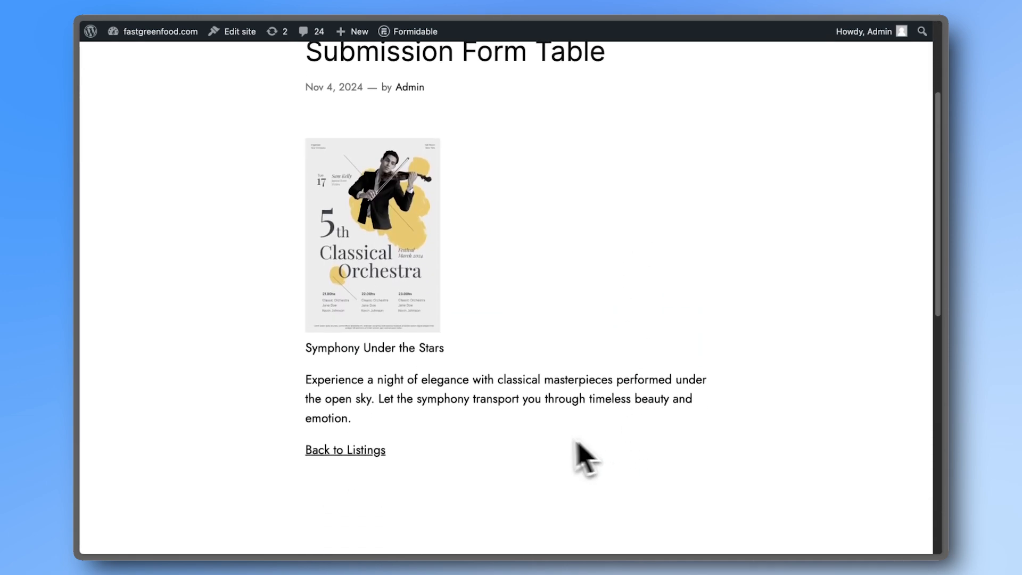
pyautogui.click(372, 452)
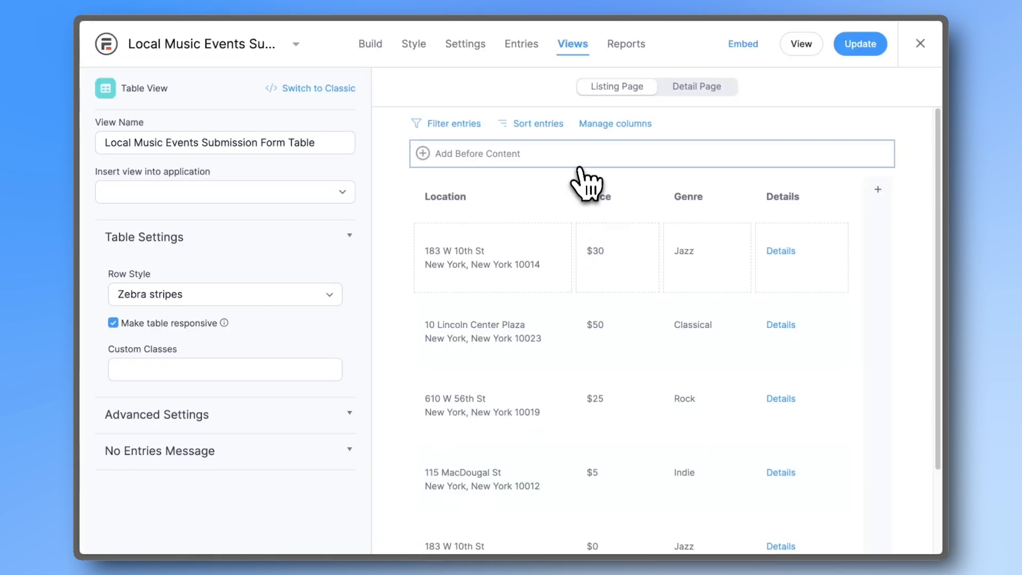
# - Add "Number of Events: [entry_count]" as the listing page's before content and update it
pyautogui.click(564, 160)
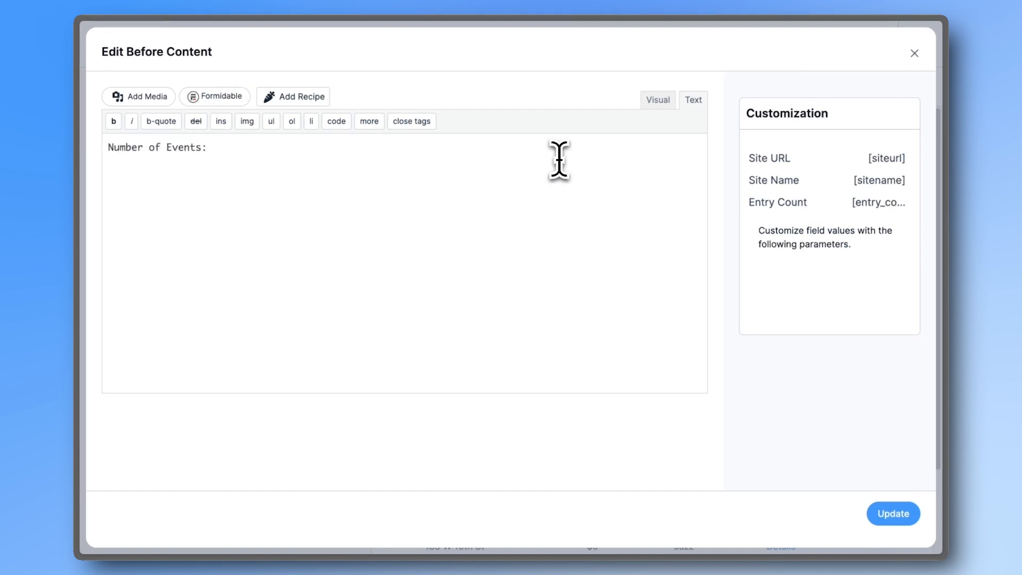
pyautogui.click(773, 205)
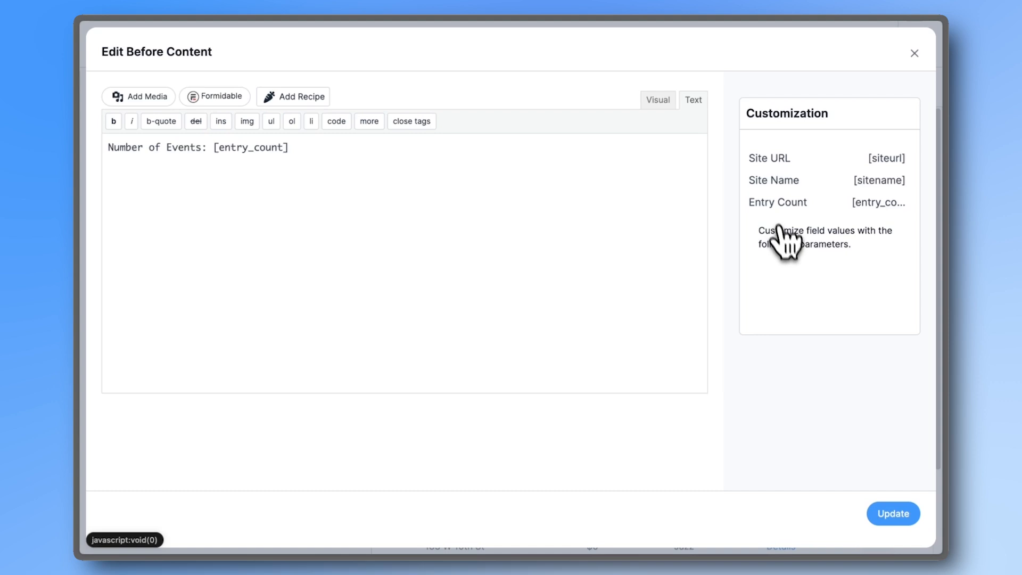
pyautogui.click(890, 513)
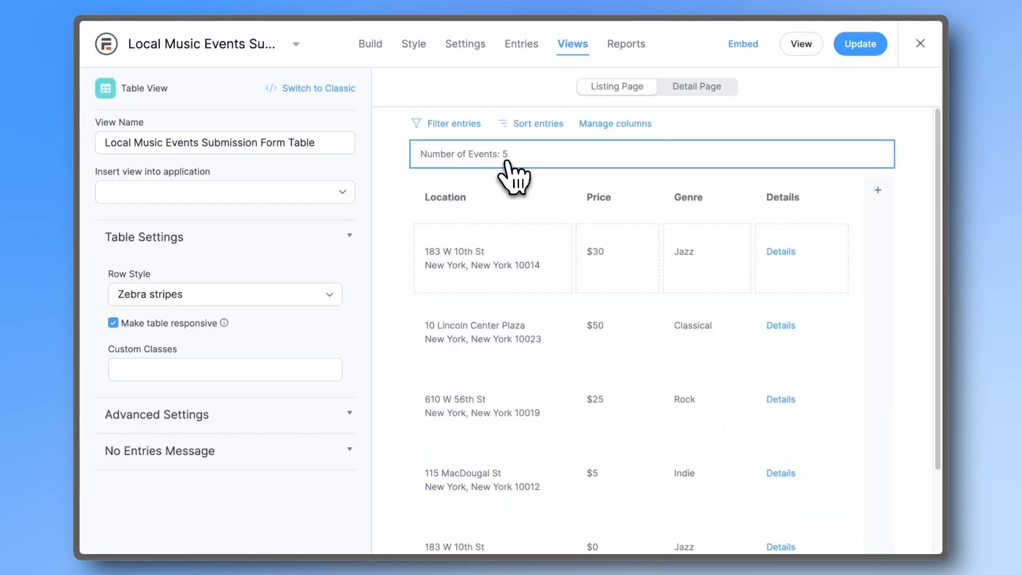
# - Enter "Tip: Book well in advance! Tickets sell out fast" as the listing page's after content
pyautogui.scroll(-3, 516, 186)
pyautogui.click(490, 529)
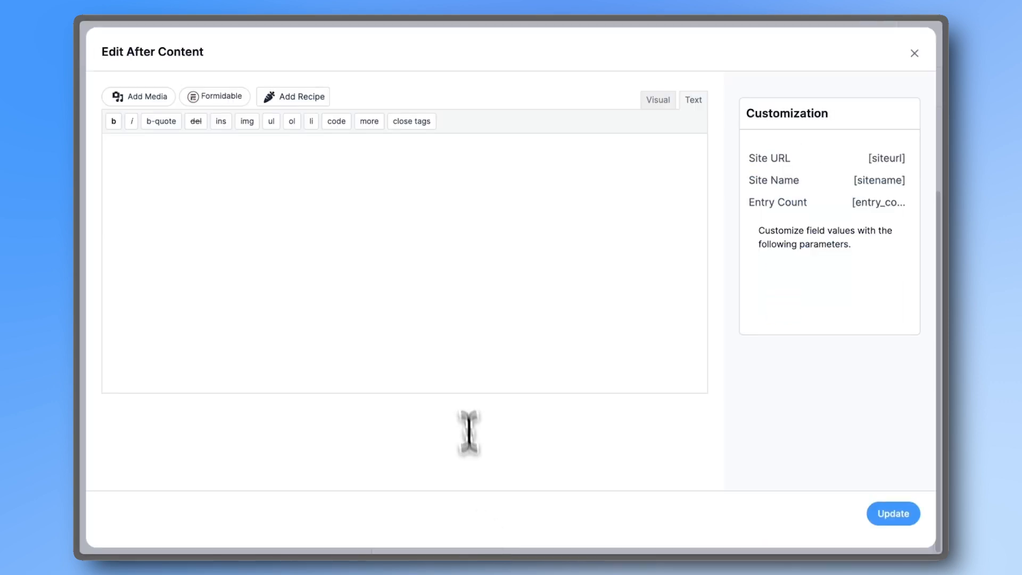
pyautogui.write('Tip: Book well in advance! Tickets sell out fast-')
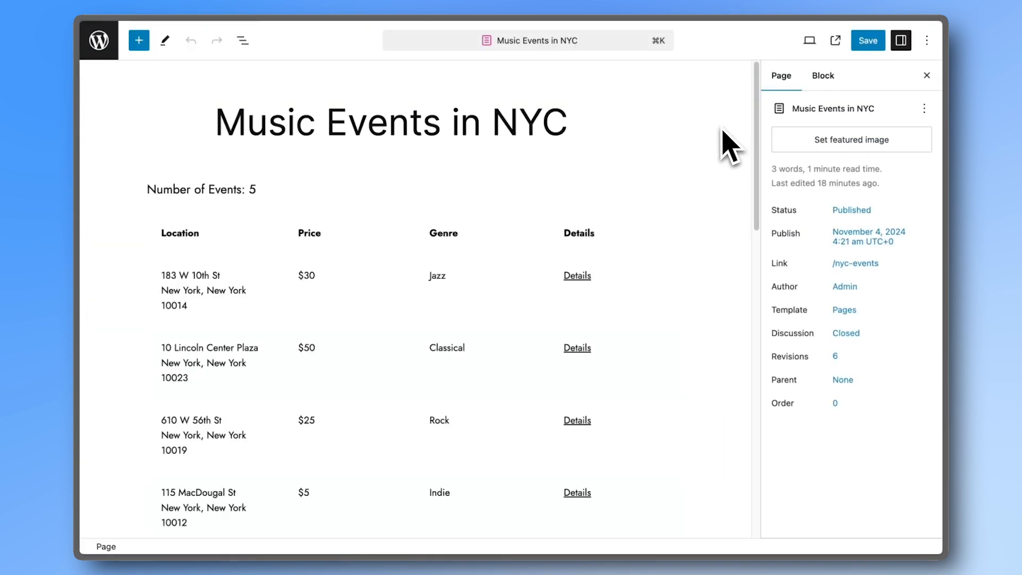
# - Examine the table listing with its before and after content in the Music Events in NYC page editor
pyautogui.scroll(-2, 727, 149)
pyautogui.scroll(-3, 715, 138)
pyautogui.scroll(4, 715, 139)
pyautogui.scroll(2, 720, 152)
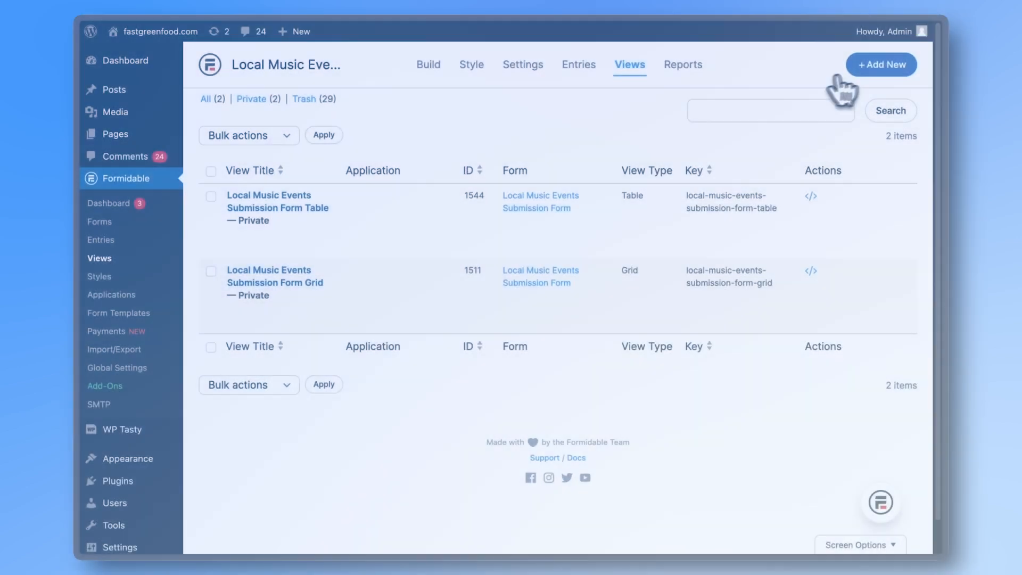
# - Start a new Calendar view for the Local Music Events Submission Form and proceed to its customization
pyautogui.click(873, 66)
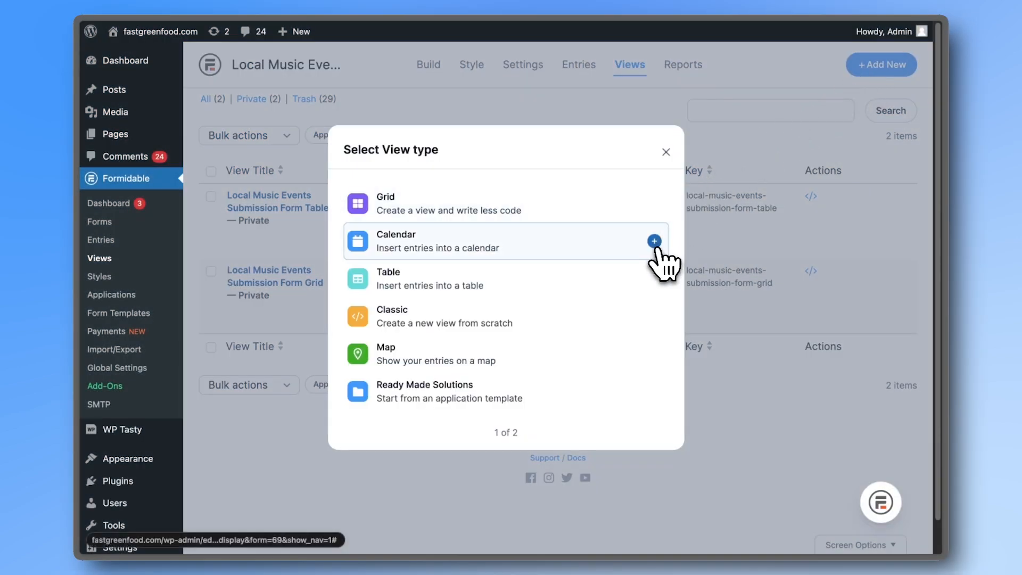
pyautogui.click(656, 243)
pyautogui.click(629, 363)
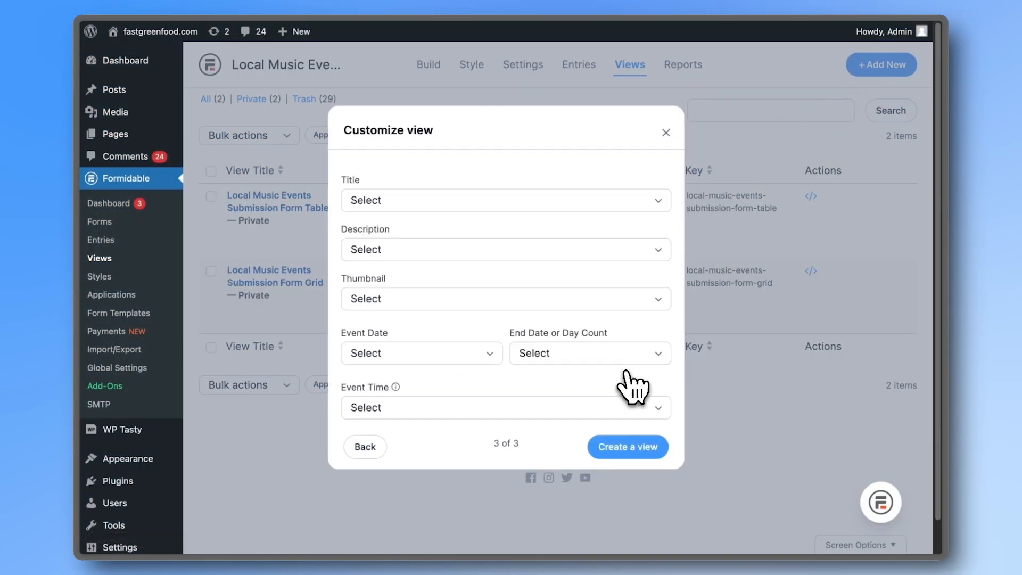
# - Set the calendar's Title to Event Name, its Description to Event Description and its Thumbnail to Event Poster
pyautogui.click(631, 207)
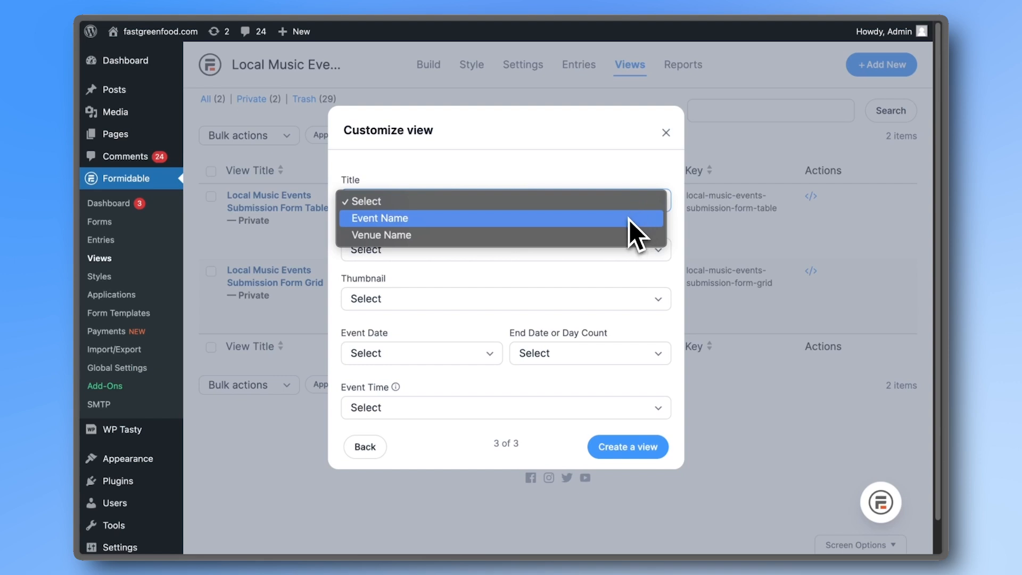
pyautogui.click(630, 218)
pyautogui.click(613, 250)
pyautogui.click(604, 266)
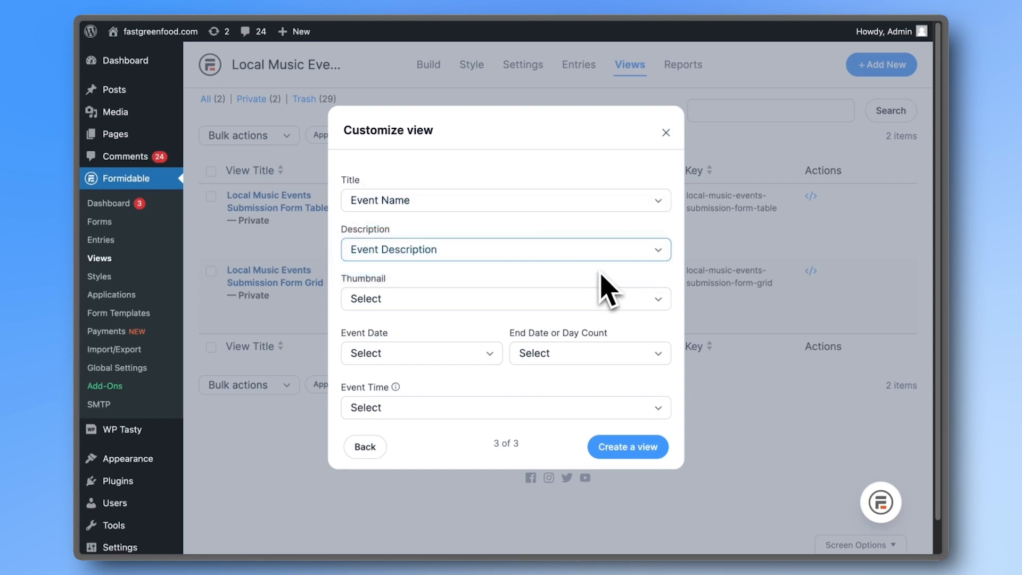
pyautogui.click(581, 297)
pyautogui.click(570, 317)
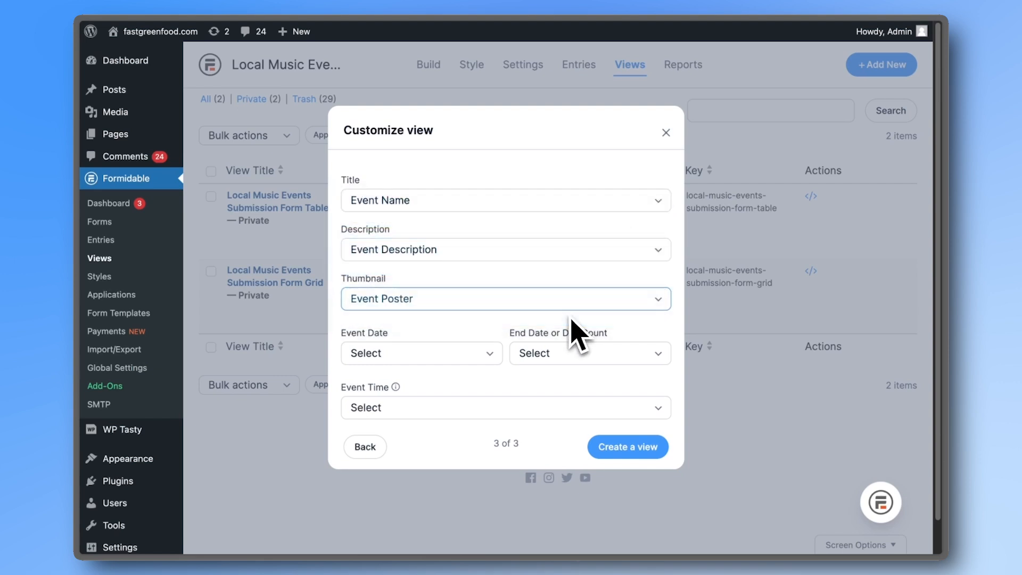
# - Set the calendar's Event Date to the Event Date field, leave the end date and event time unselected, and create the view
pyautogui.click(495, 355)
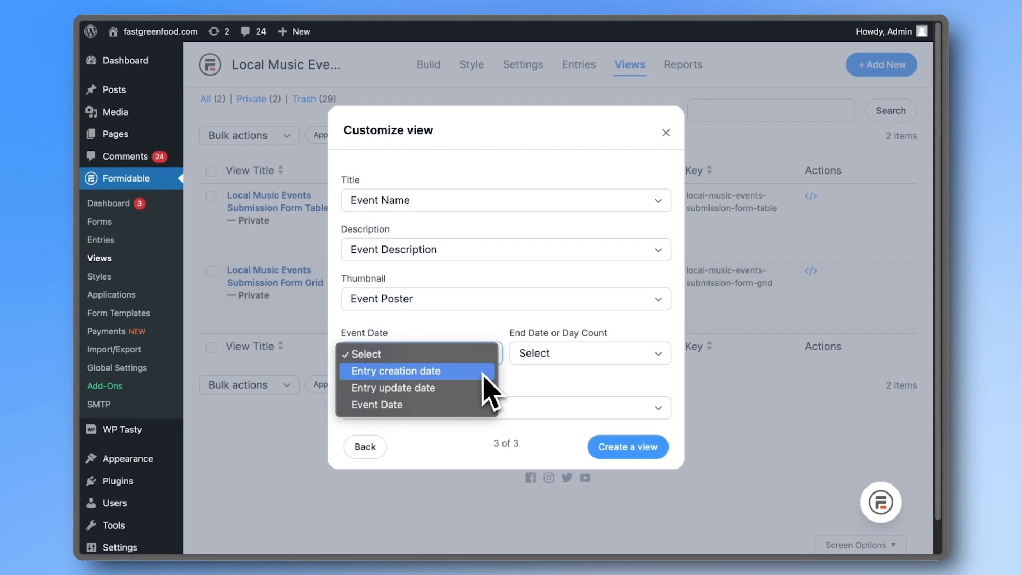
pyautogui.click(471, 405)
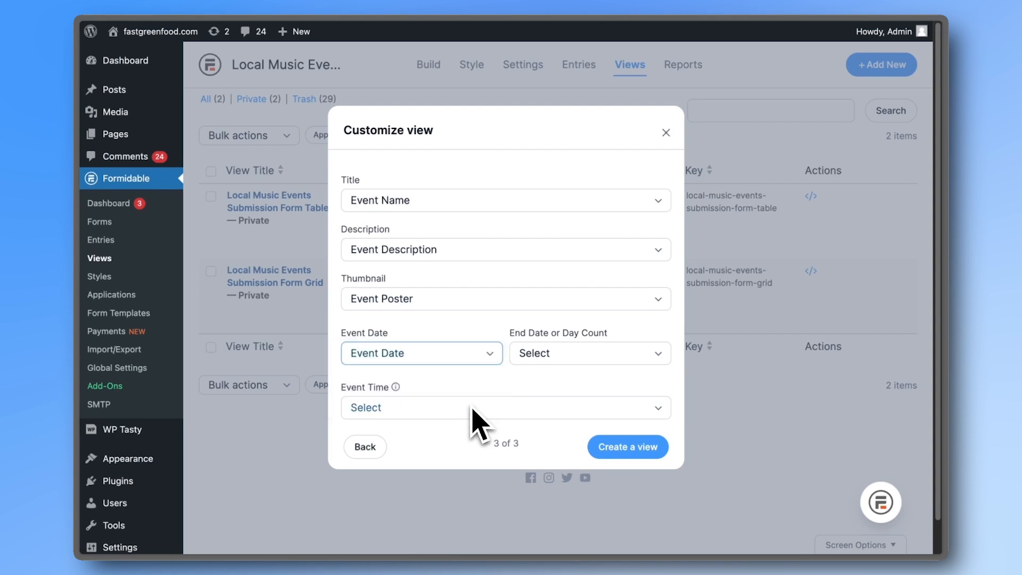
pyautogui.click(529, 363)
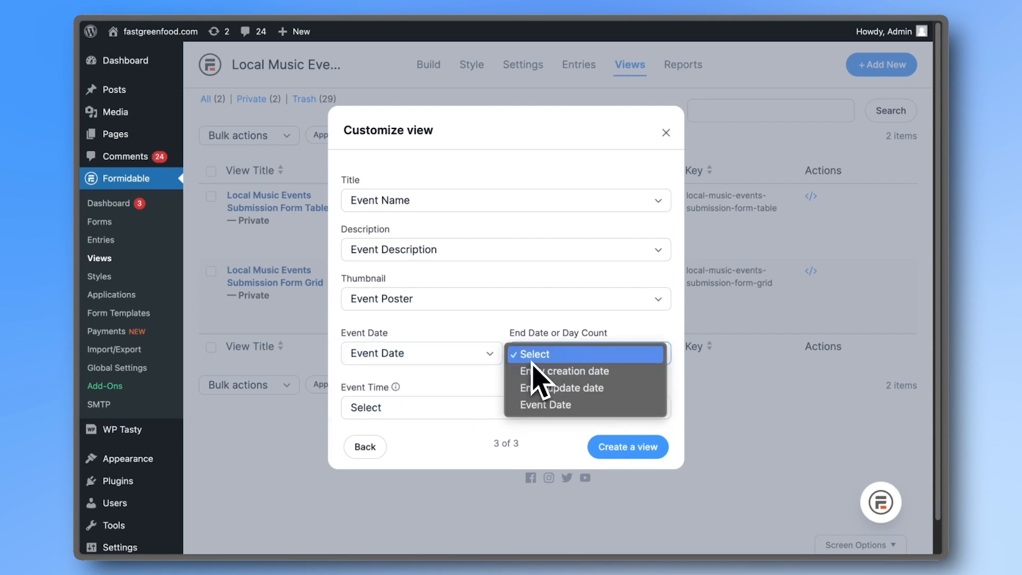
pyautogui.press('Escape')
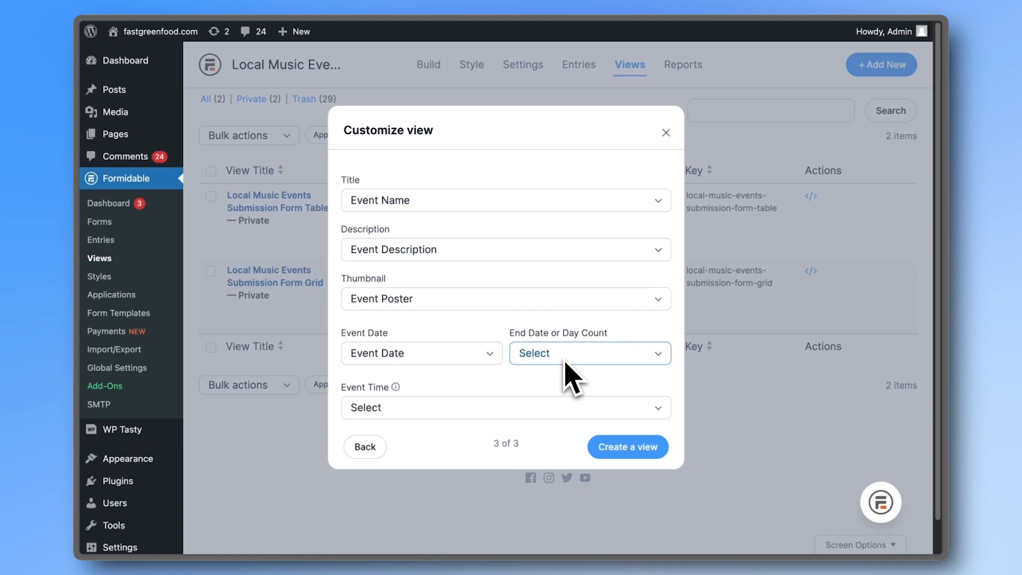
pyautogui.click(551, 408)
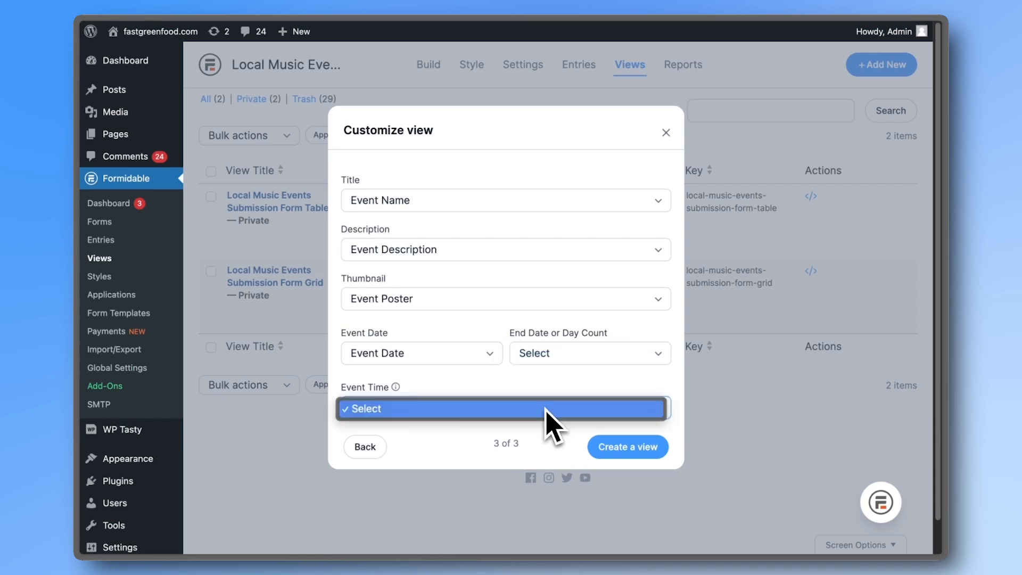
pyautogui.click(545, 409)
pyautogui.click(602, 451)
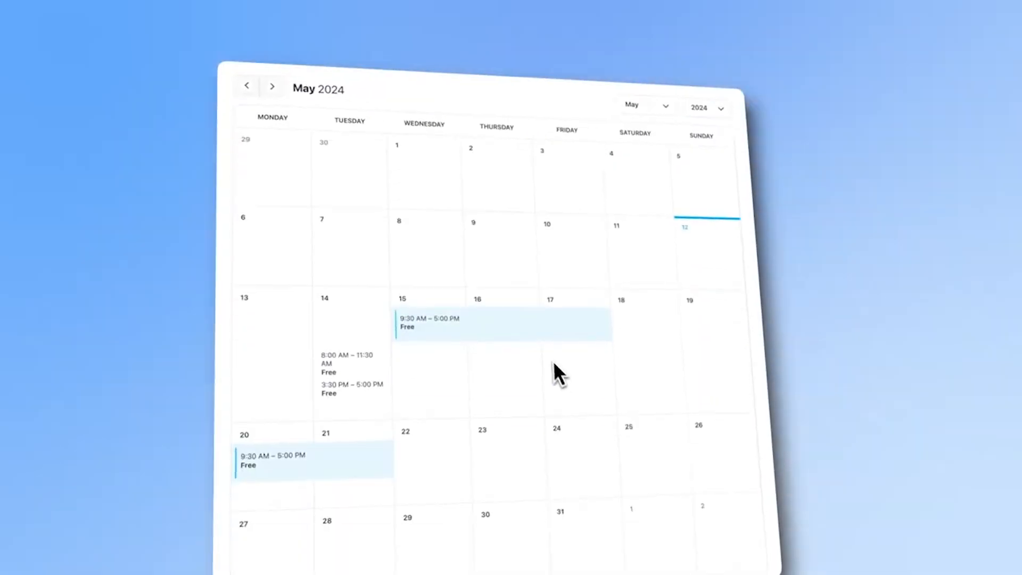
# - Examine the November 2024 events in the calendar editor and open the Calendar view's preview
pyautogui.moveTo(525, 294)
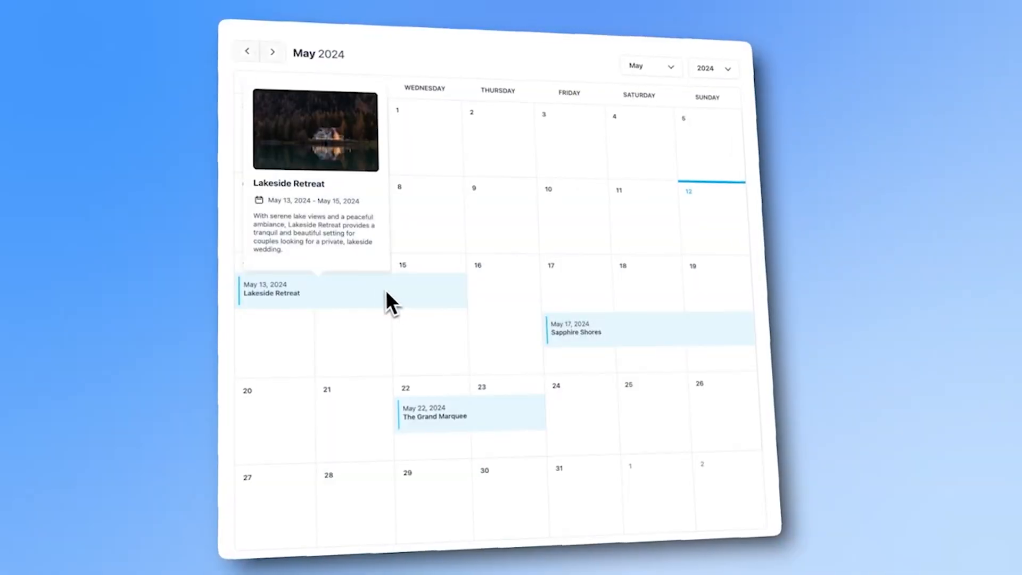
pyautogui.moveTo(552, 331)
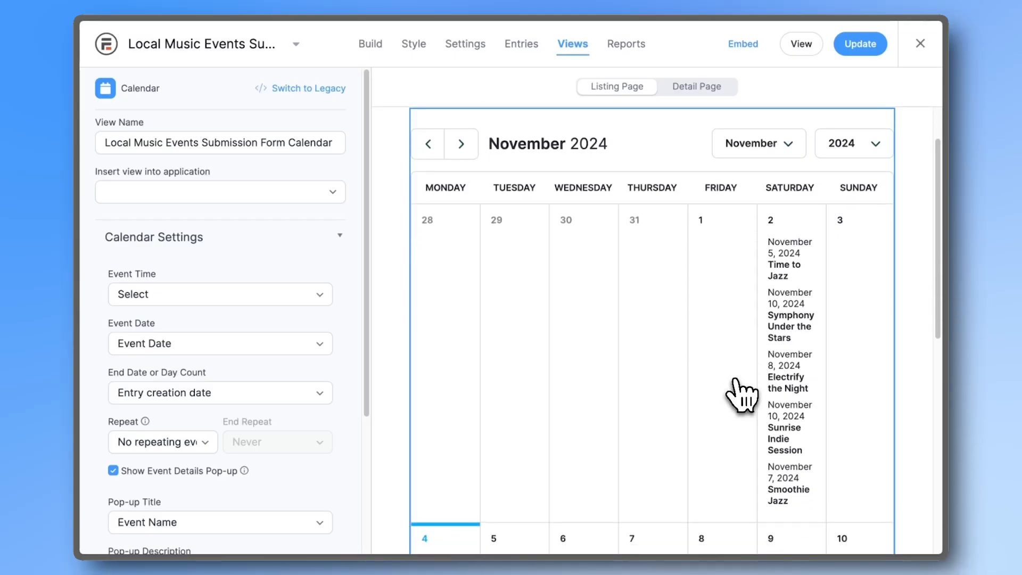
pyautogui.scroll(-3, 742, 392)
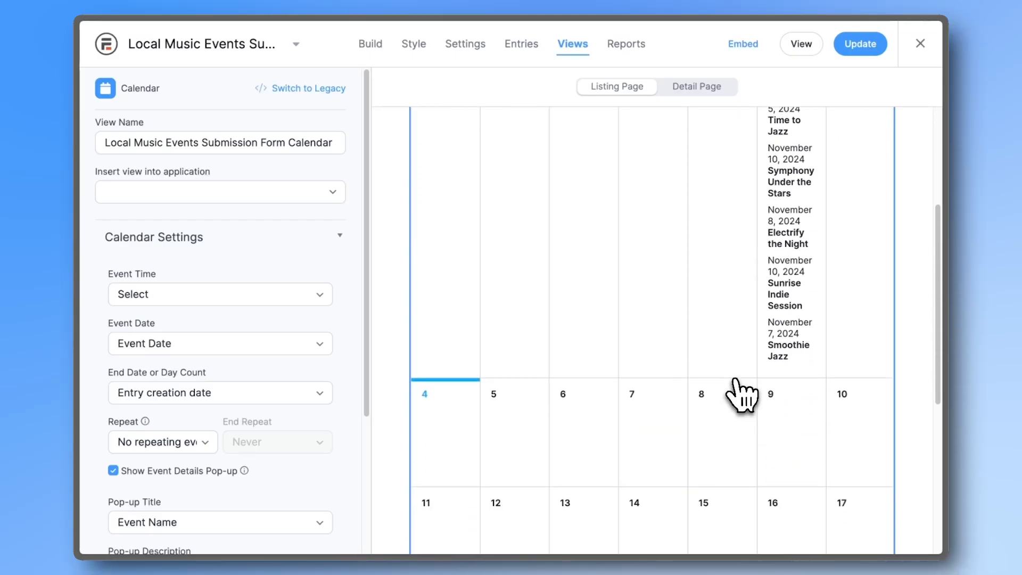
pyautogui.scroll(3, 741, 392)
pyautogui.click(793, 45)
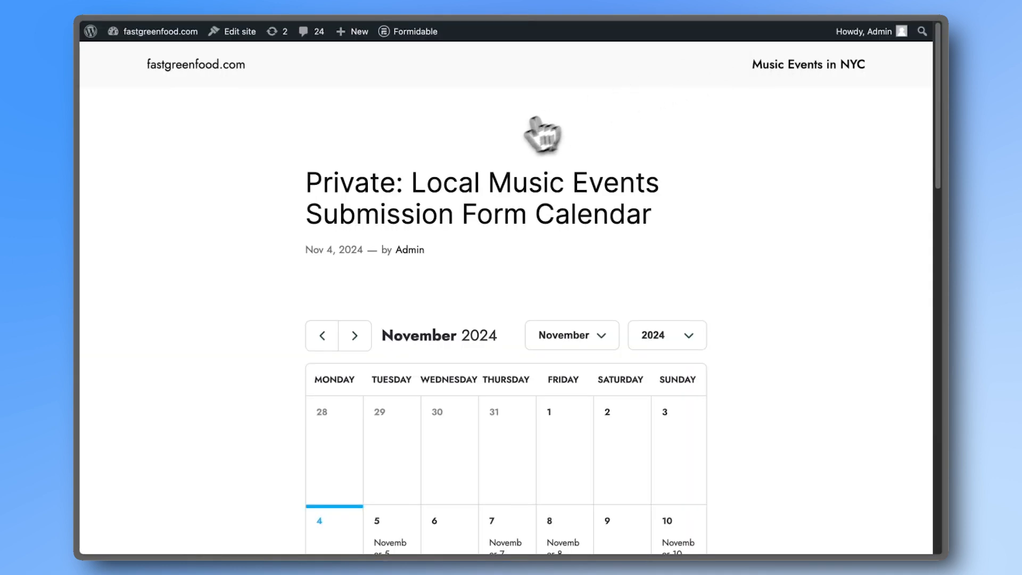
# - Examine the November 2024 calendar preview and the pop-up details of the Time to Jazz, Electrify the Night and neighbouring events
pyautogui.scroll(-4, 315, 256)
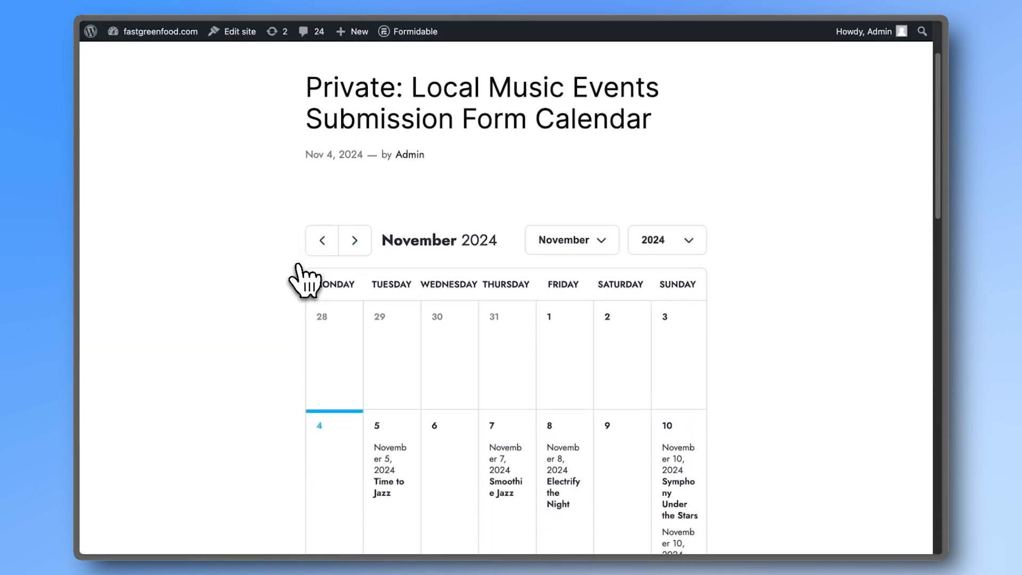
pyautogui.scroll(-2, 298, 281)
pyautogui.scroll(1, 298, 280)
pyautogui.moveTo(381, 376)
pyautogui.scroll(3, 392, 388)
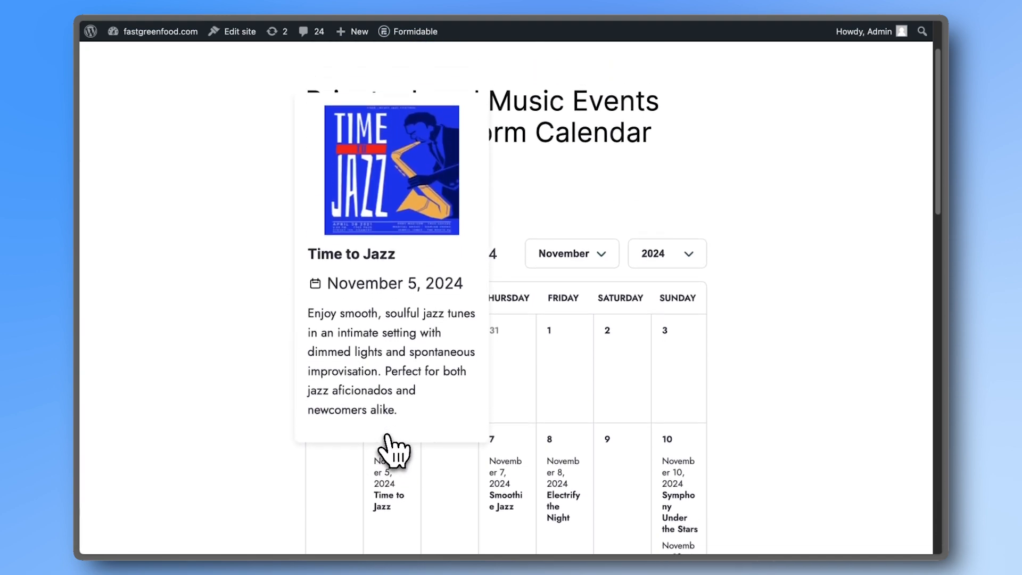
pyautogui.moveTo(500, 495)
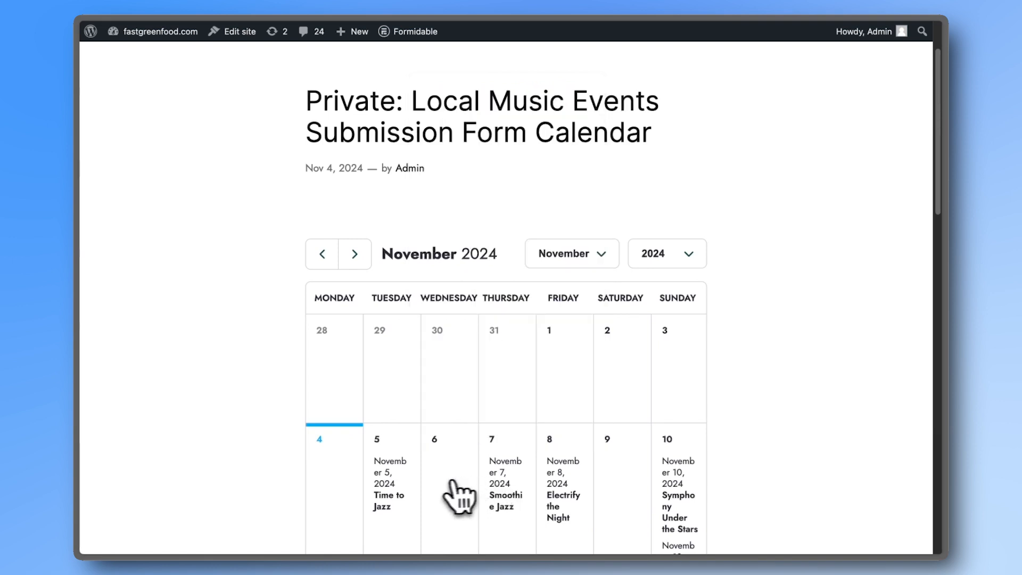
pyautogui.moveTo(550, 492)
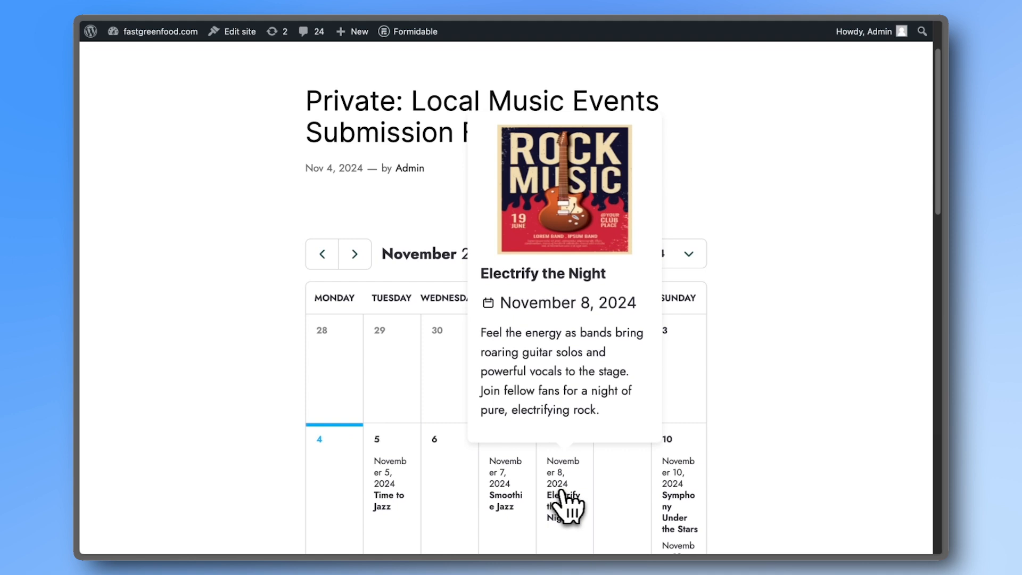
pyautogui.moveTo(663, 500)
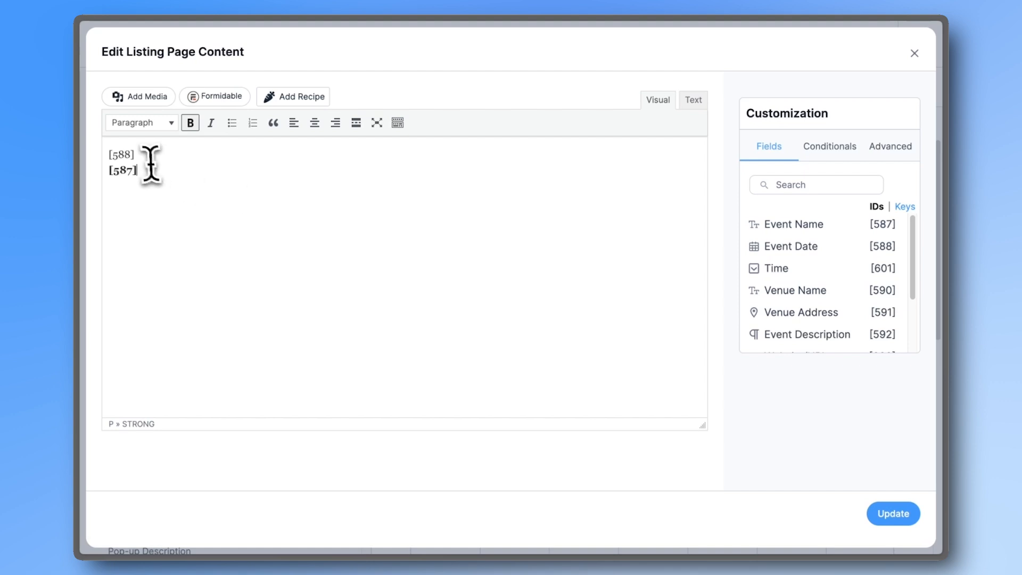
# - Replace the date in the calendar's listing content with Genre [596] and Time [601] below the bold Event Name, and save it
pyautogui.moveTo(151, 157); pyautogui.dragTo(90, 156)
pyautogui.press('BackSpace')
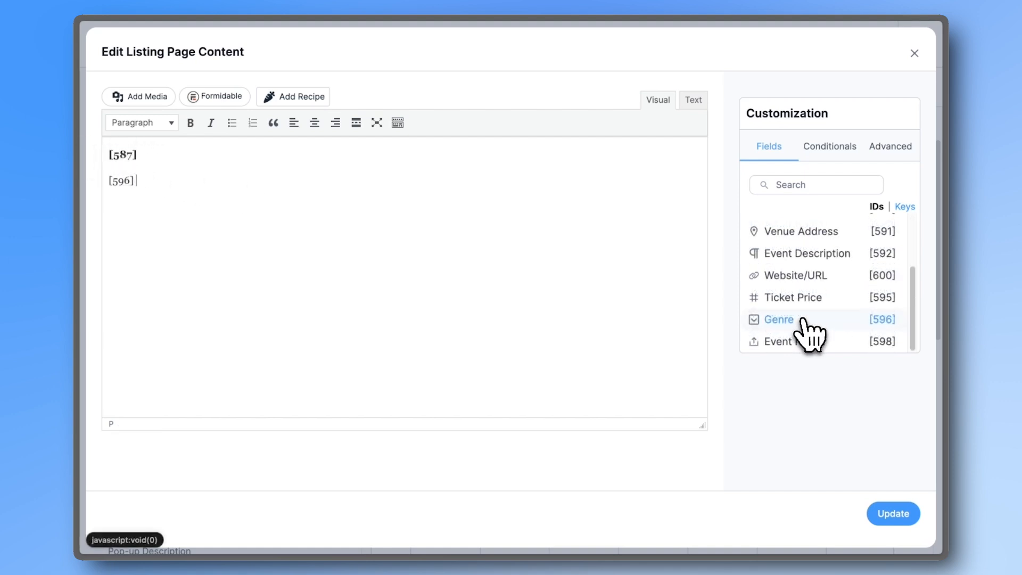
pyautogui.scroll(3, 805, 319)
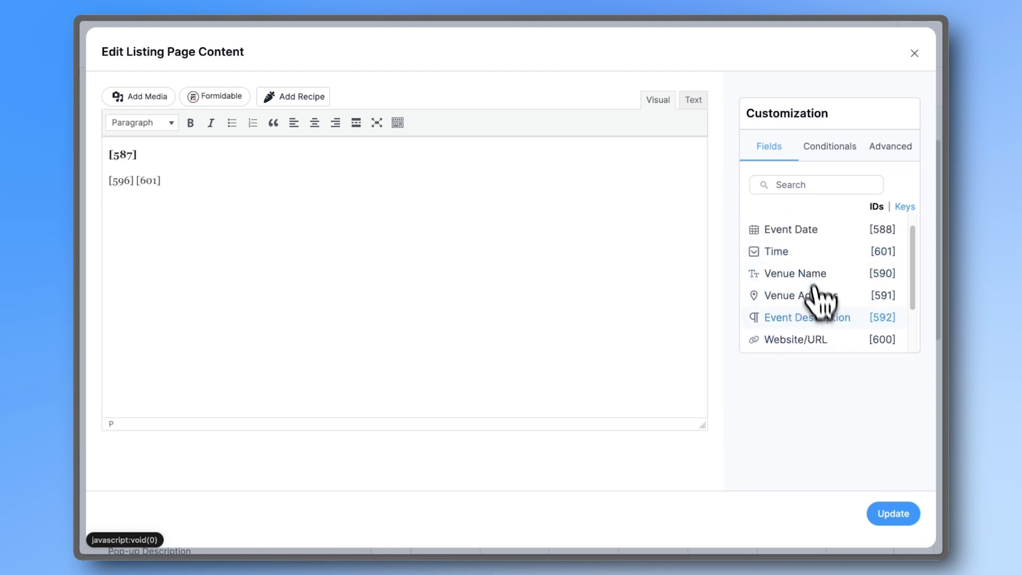
pyautogui.click(888, 513)
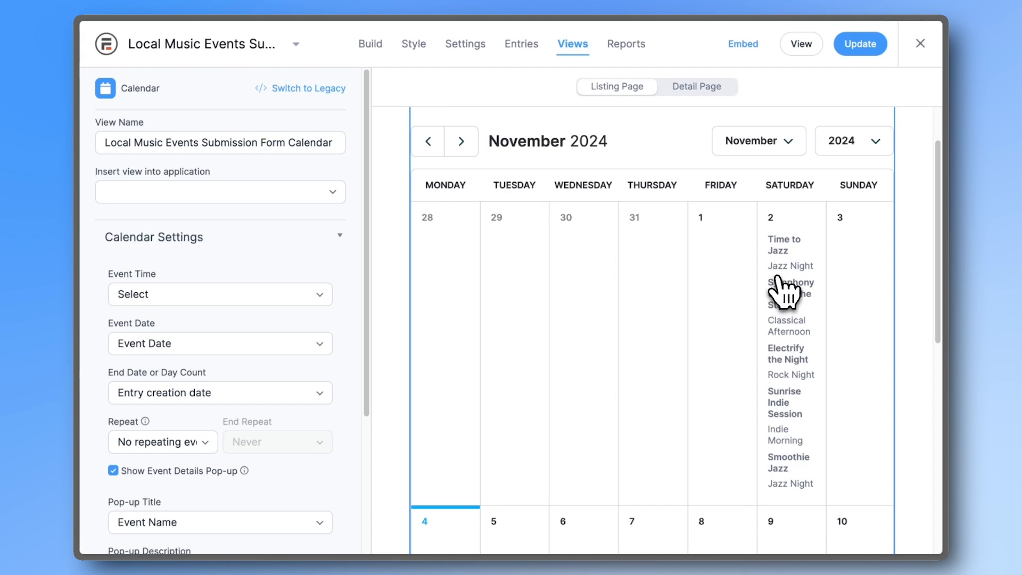
pyautogui.click(695, 91)
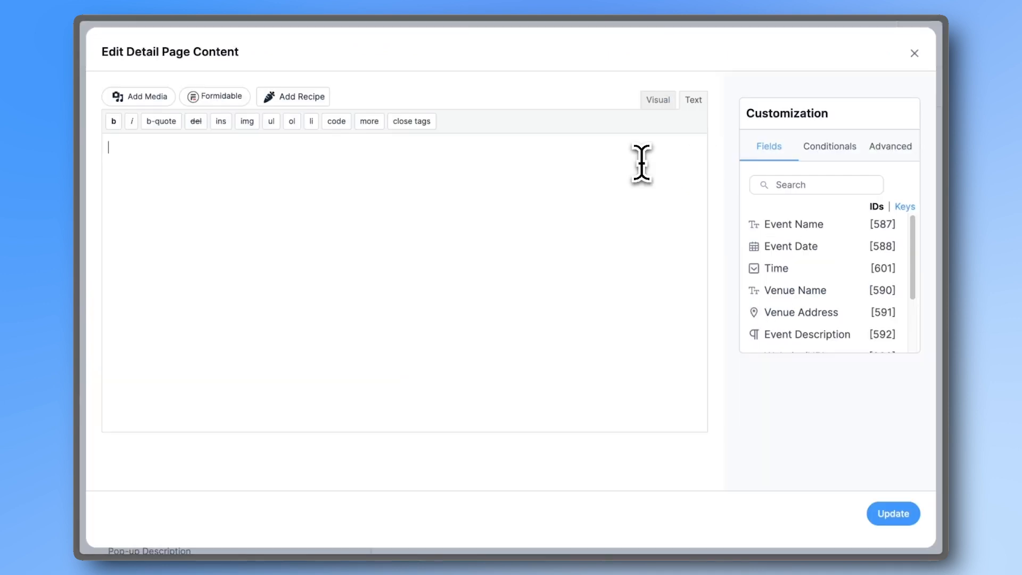
pyautogui.write('[598 size=medium show_image=1] [587] [592] <a href="https://fastgreenfood.com/nyc-events/">Back to Listings</a>')
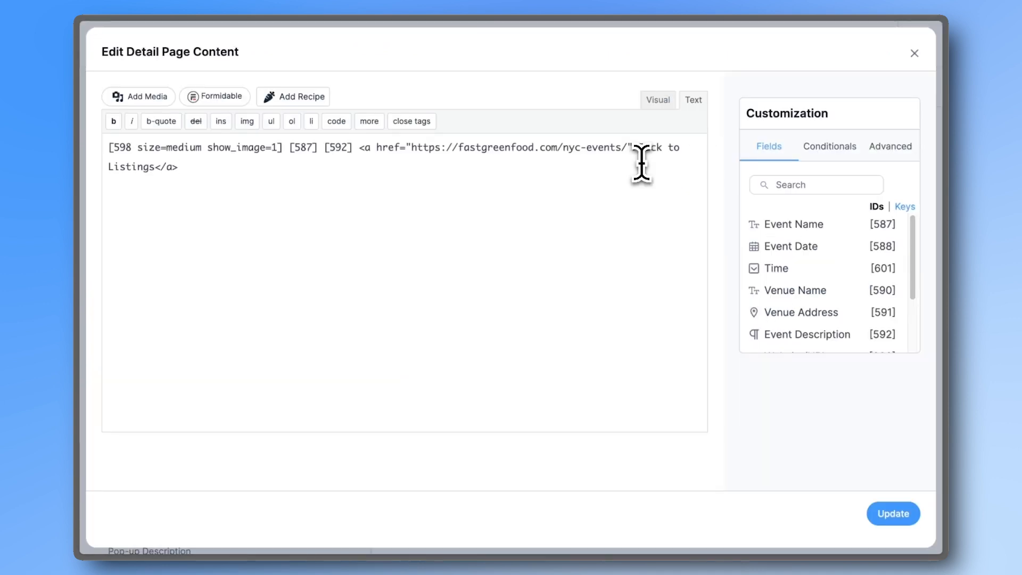
pyautogui.click(891, 514)
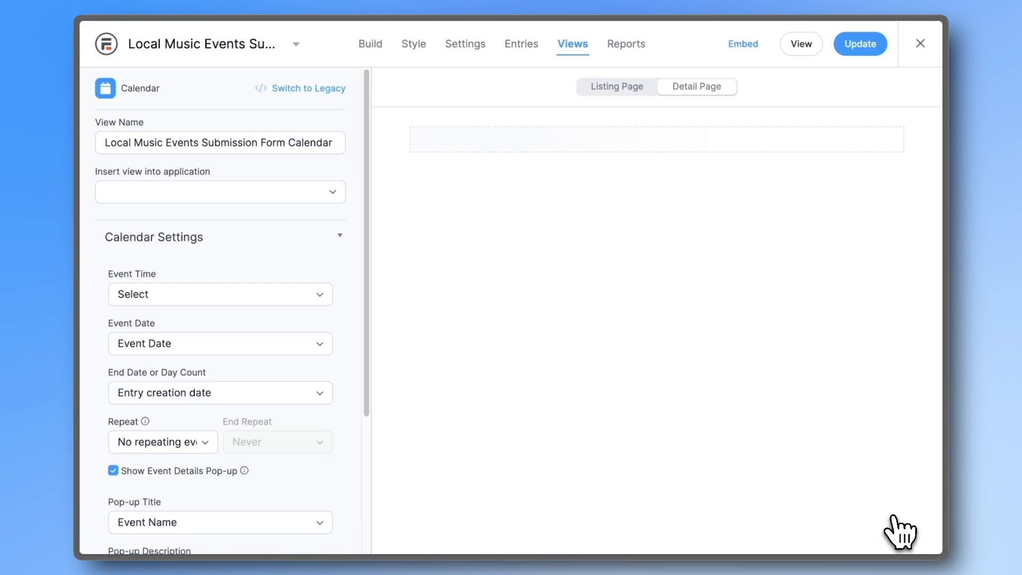
pyautogui.click(801, 44)
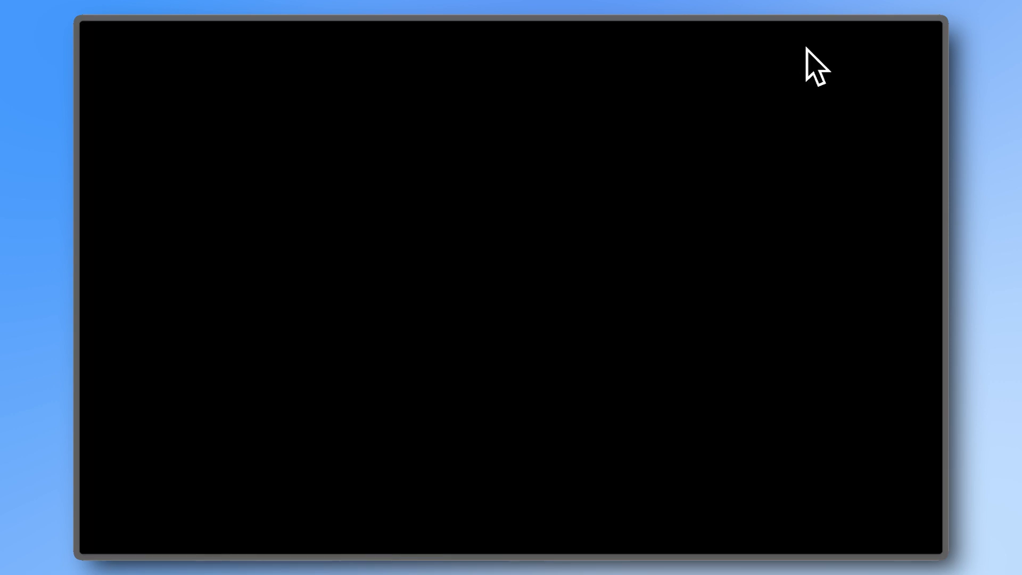
pyautogui.scroll(-3, 745, 410)
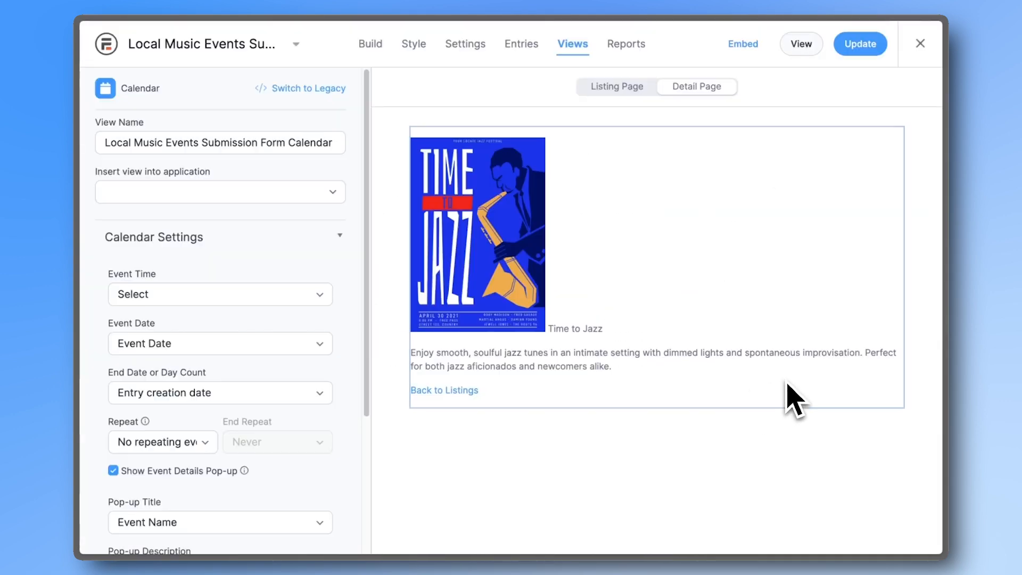
# - Return to the calendar's listing page and open its entry content for editing
pyautogui.click(617, 87)
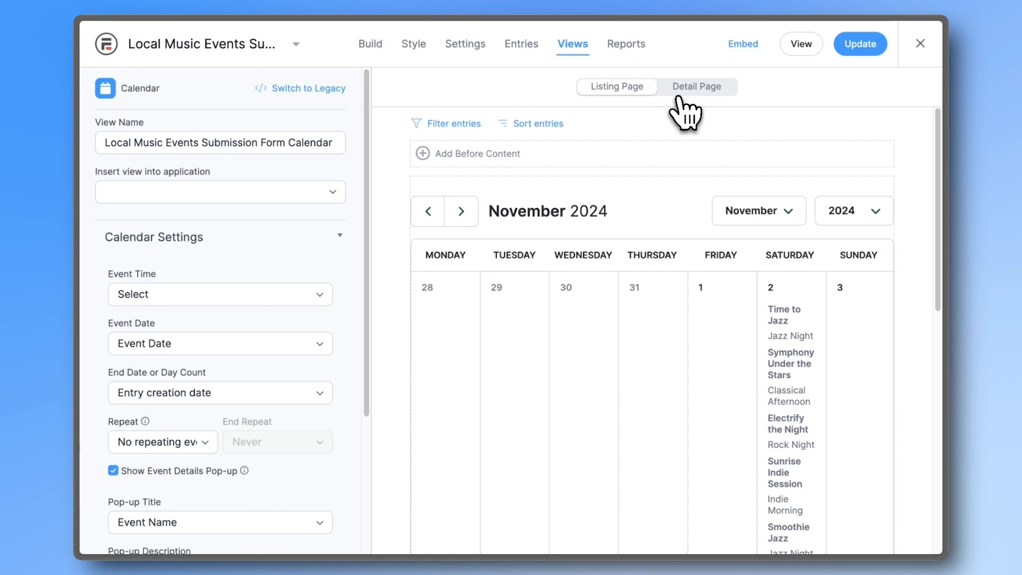
pyautogui.click(747, 334)
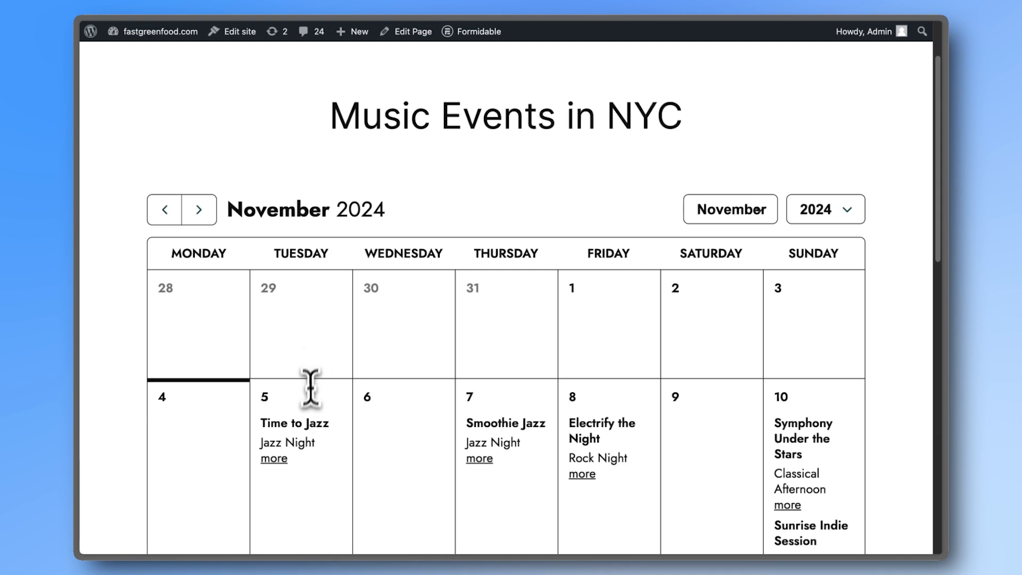
# - On the Music Events in NYC page, check the Smoothie Jazz pop-up, open its detail page and go back to the listings
pyautogui.moveTo(464, 450)
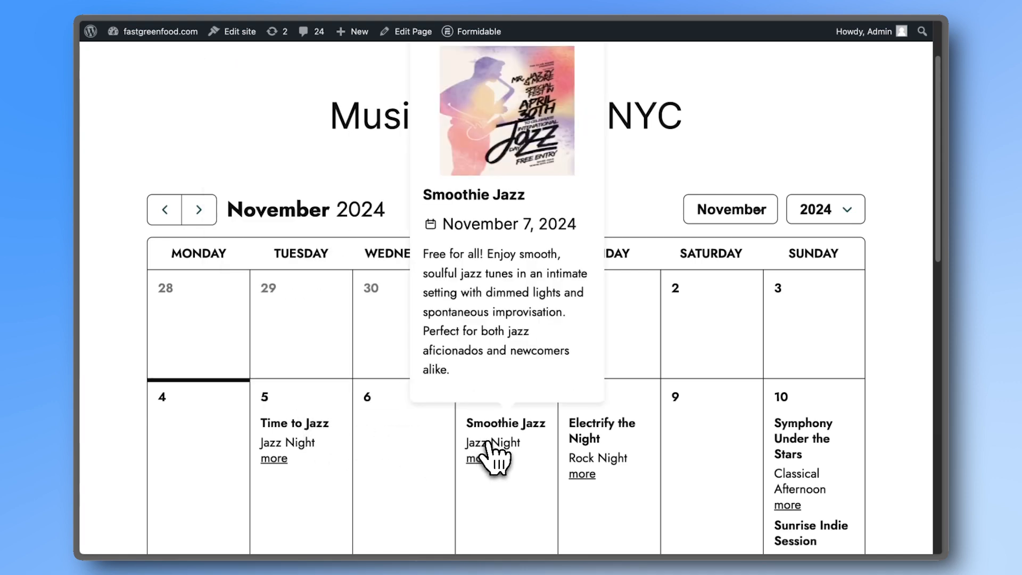
pyautogui.click(487, 457)
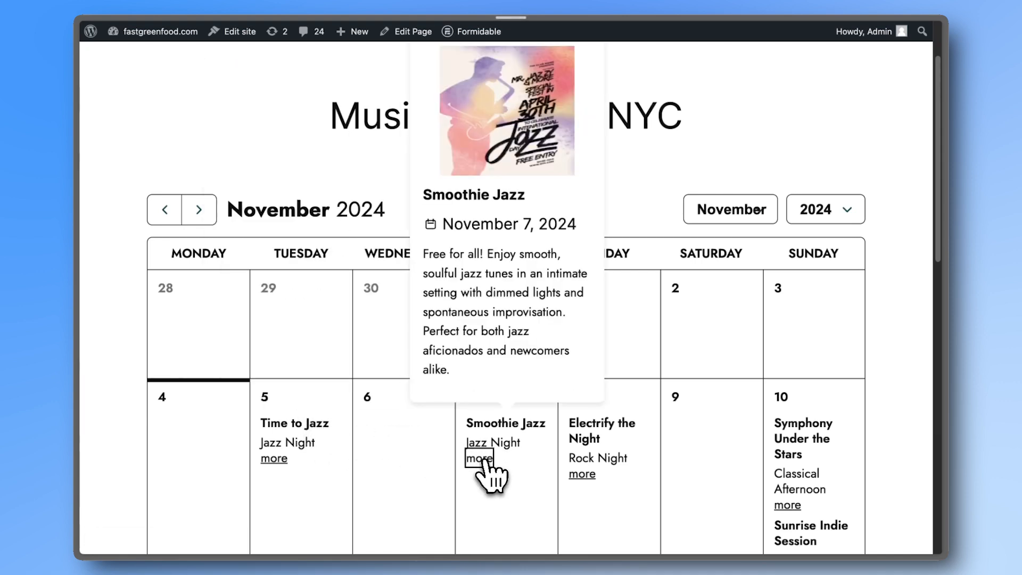
pyautogui.scroll(-3, 487, 463)
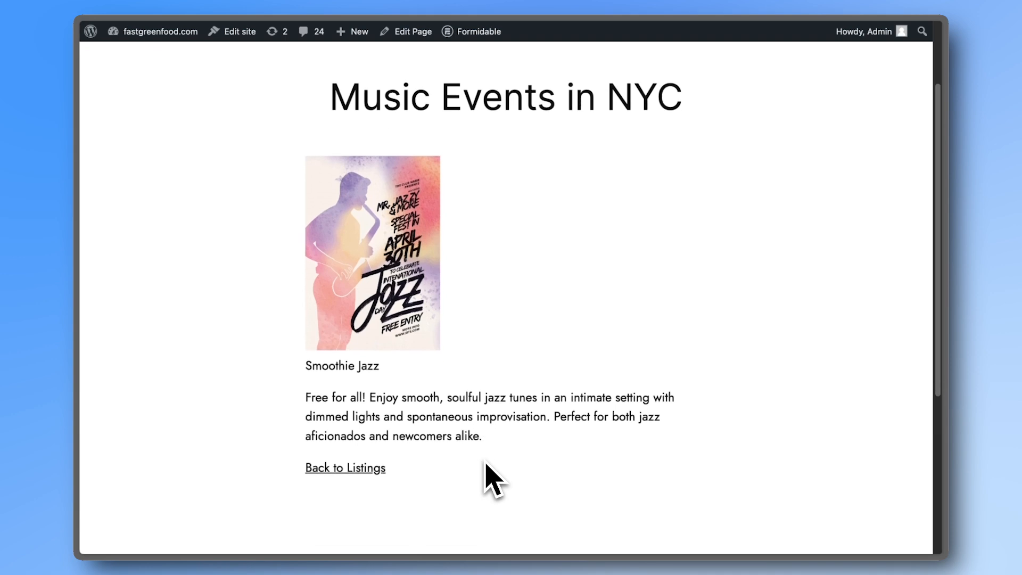
pyautogui.click(379, 469)
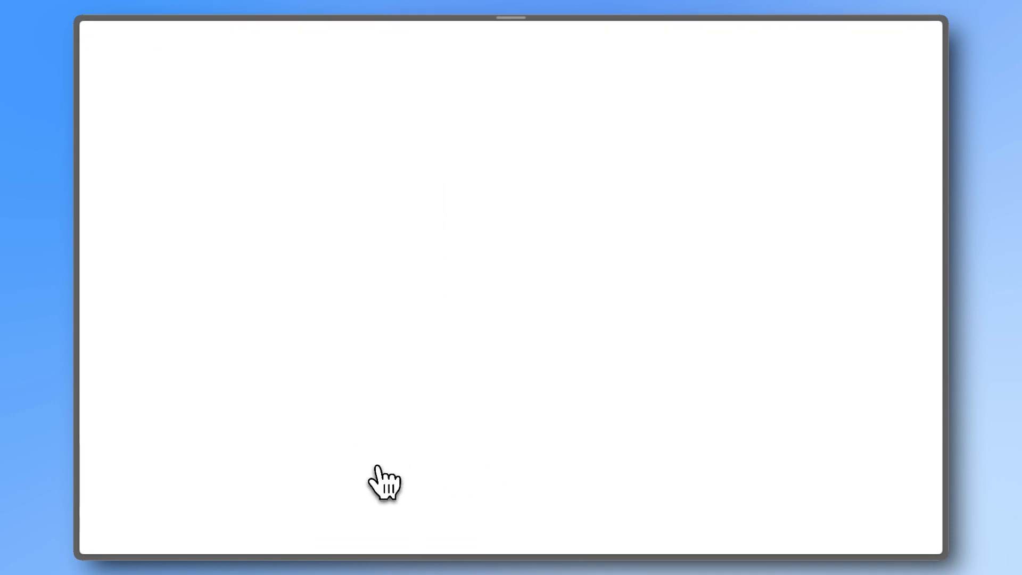
pyautogui.scroll(-5, 379, 468)
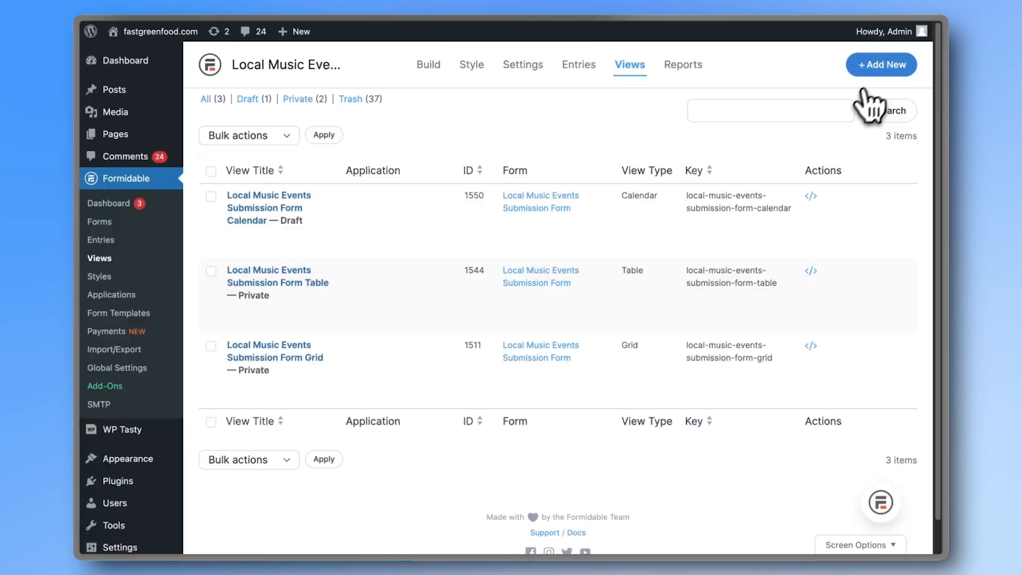
# - Create a Map view named Local Music Events Submission Form Map that uses Venue Address as its address field
pyautogui.click(876, 65)
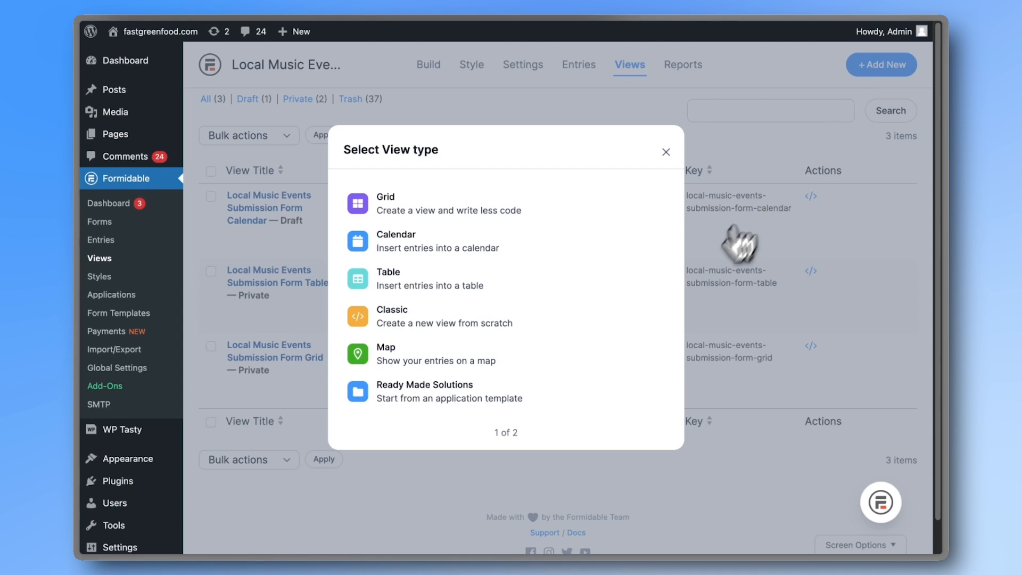
pyautogui.click(654, 355)
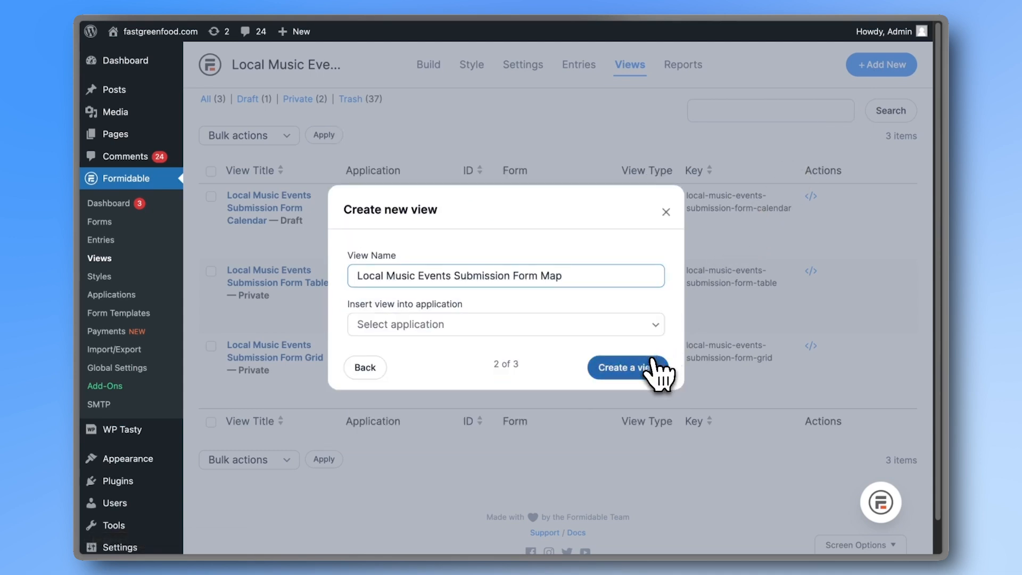
pyautogui.click(653, 364)
pyautogui.click(607, 322)
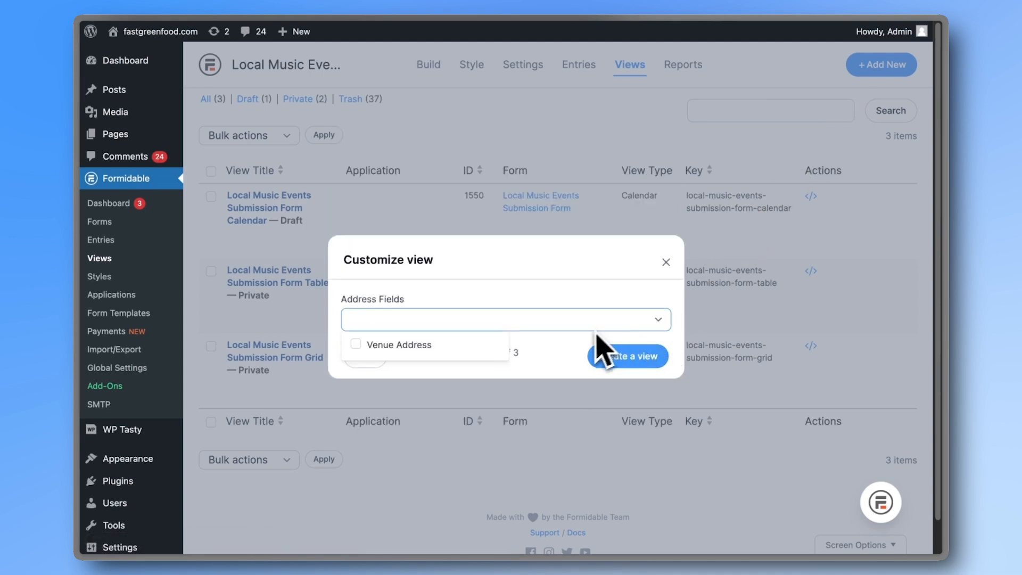
pyautogui.click(618, 365)
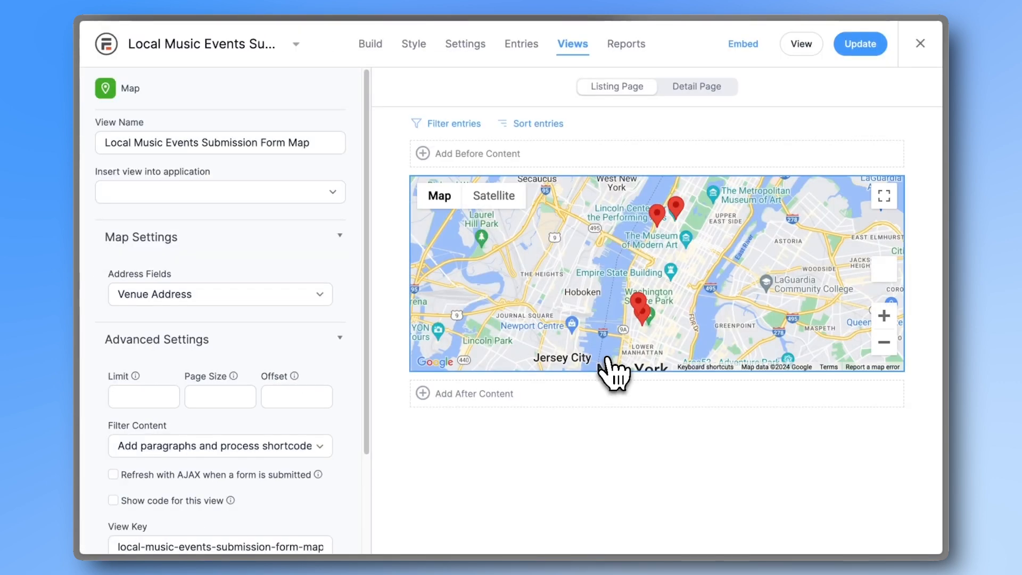
# - Set the map's listing content to a bold Event Name [587] above "[588] - [601]" for date and time, and save it
pyautogui.click(617, 324)
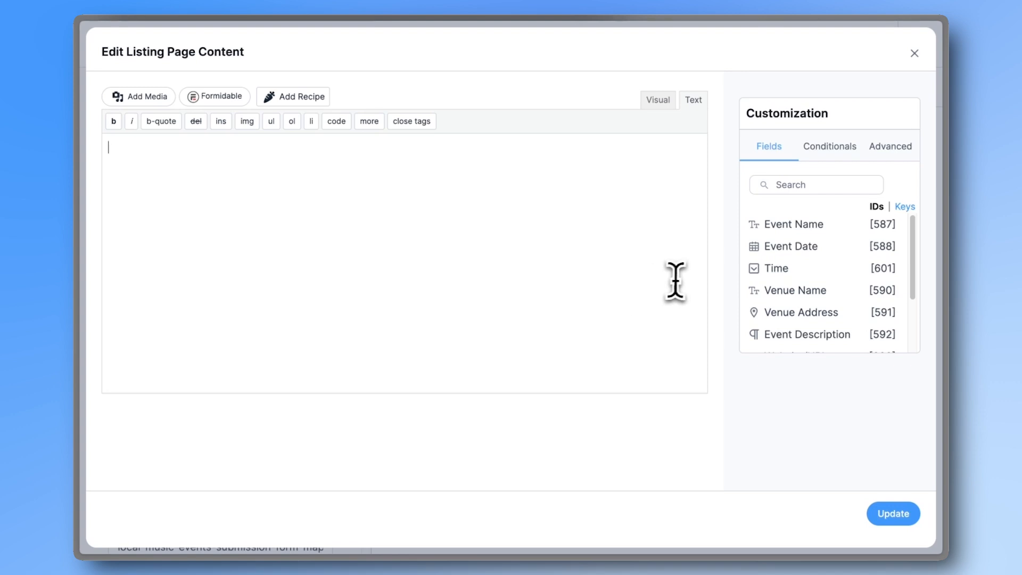
pyautogui.click(658, 100)
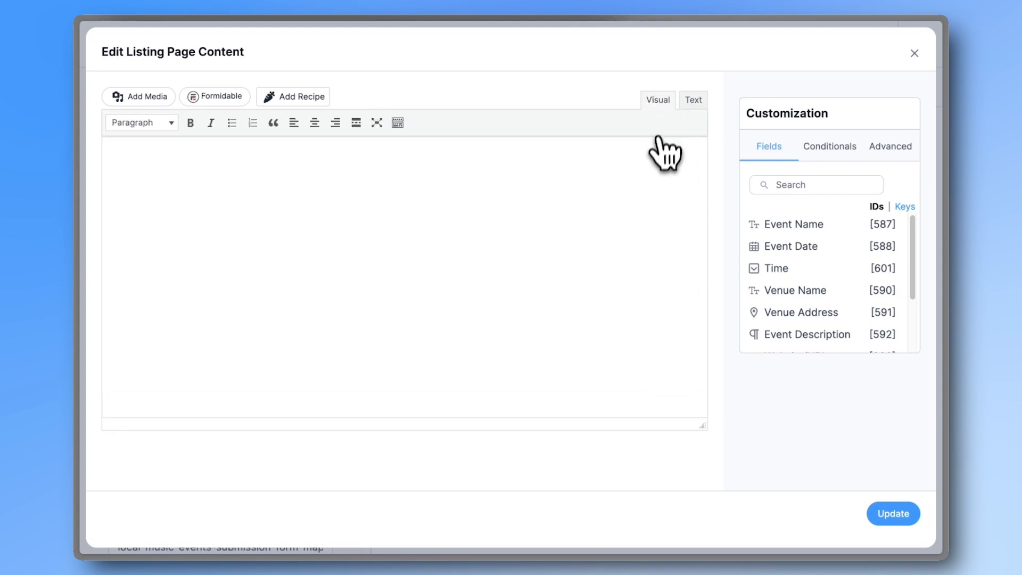
pyautogui.click(190, 123)
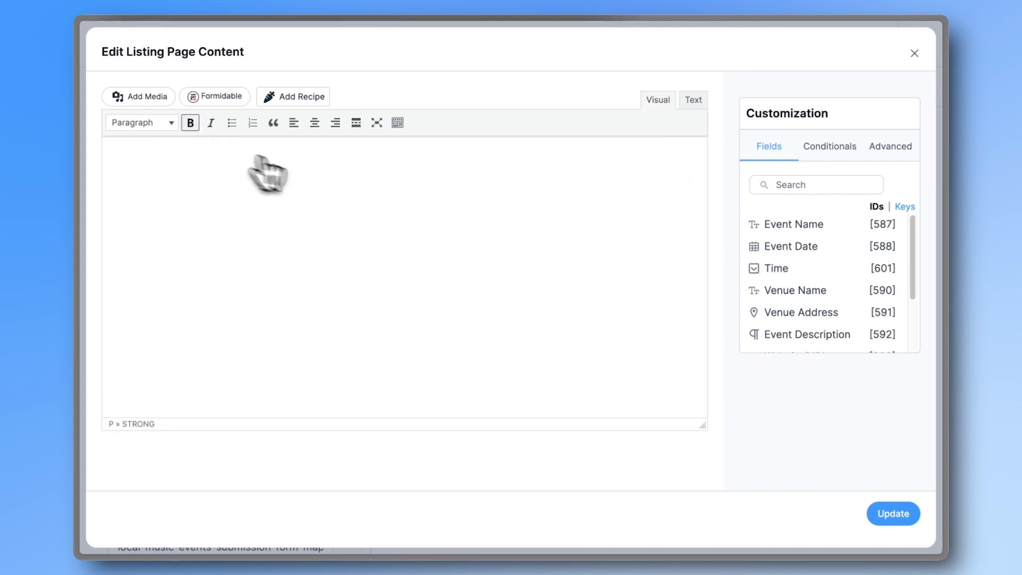
pyautogui.click(789, 226)
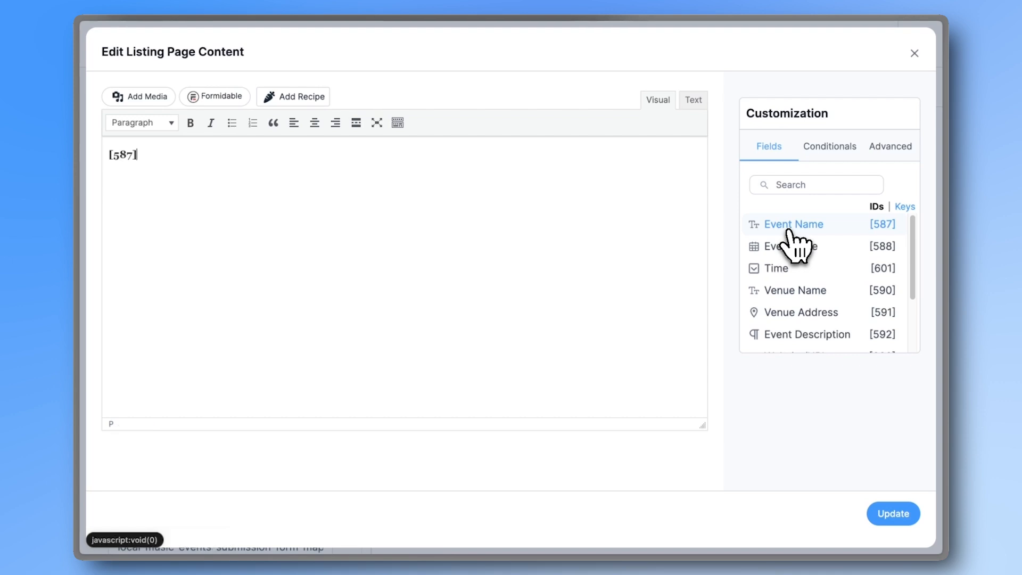
pyautogui.click(792, 250)
pyautogui.write('-')
pyautogui.click(796, 268)
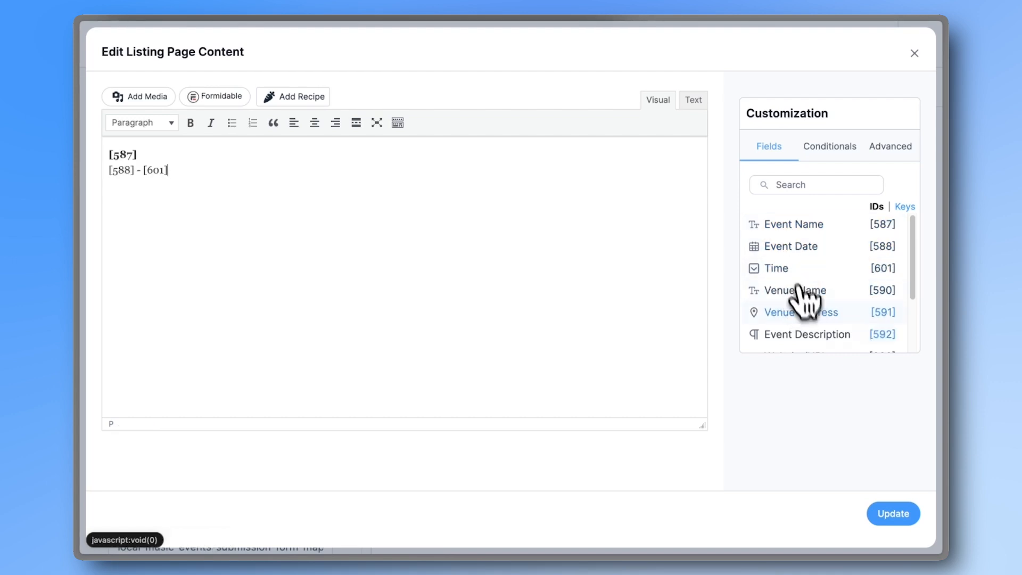
pyautogui.click(893, 513)
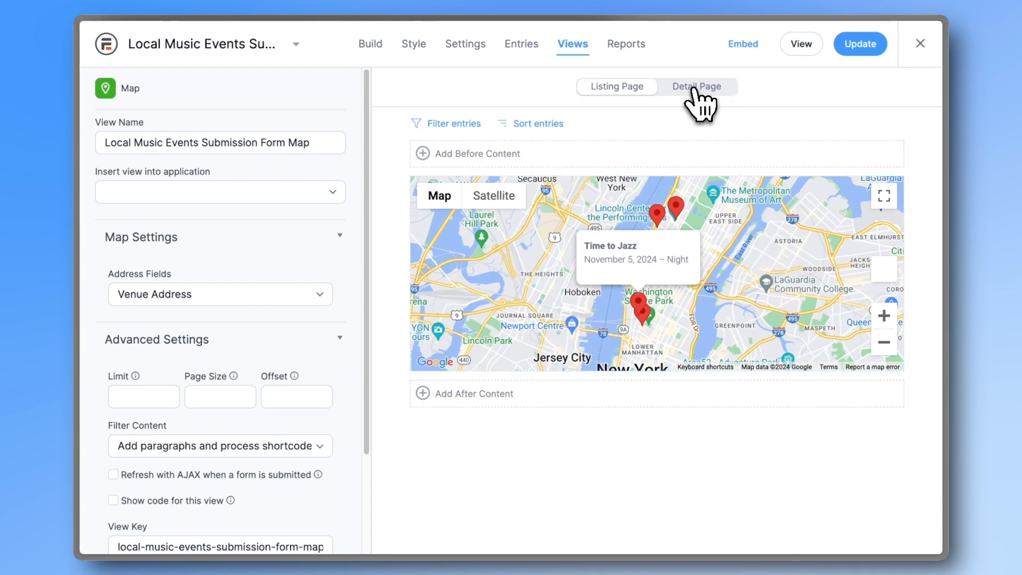
# - Add a Google Maps Get Directions link to the map's listing content, opening in a new tab, with field 591 supplying latitude and longitude
pyautogui.click(685, 280)
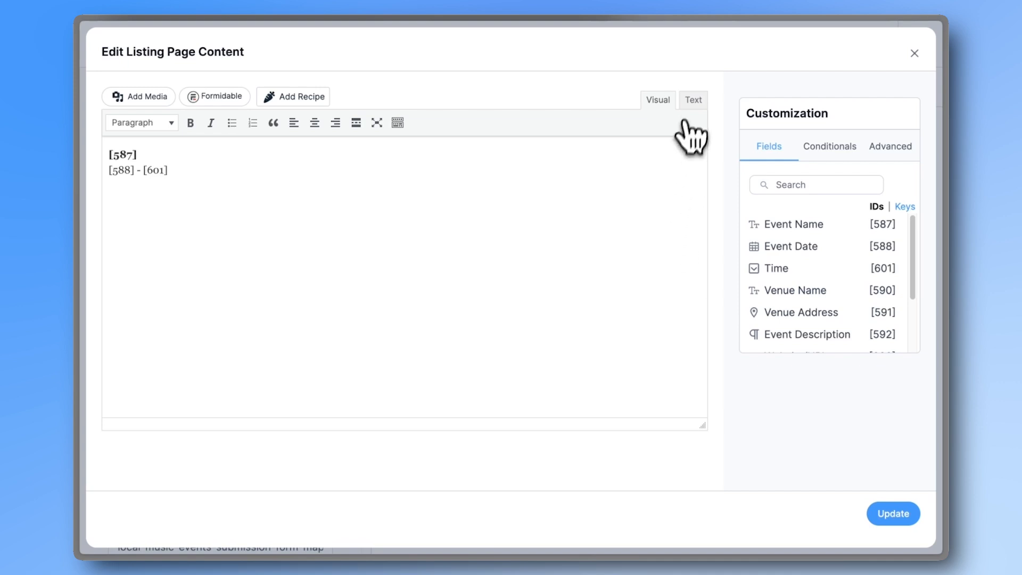
pyautogui.click(692, 102)
pyautogui.write('<a href="https://www.google.com/maps/dir/?api=1&destination=[x show=\'lat\'],[x show=\'long\']" target="_blank">Get Directions</a>')
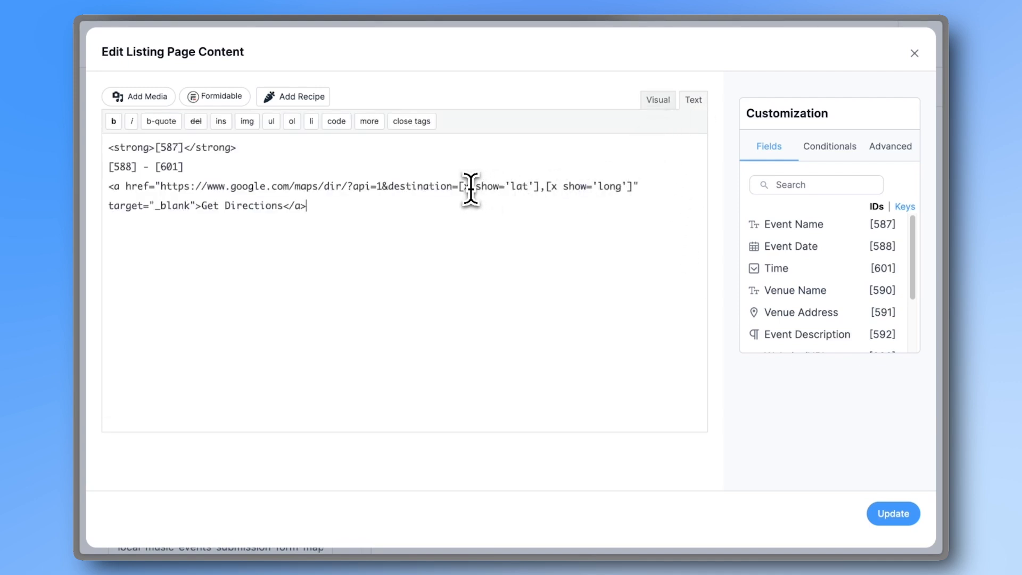
pyautogui.press('BackSpace')
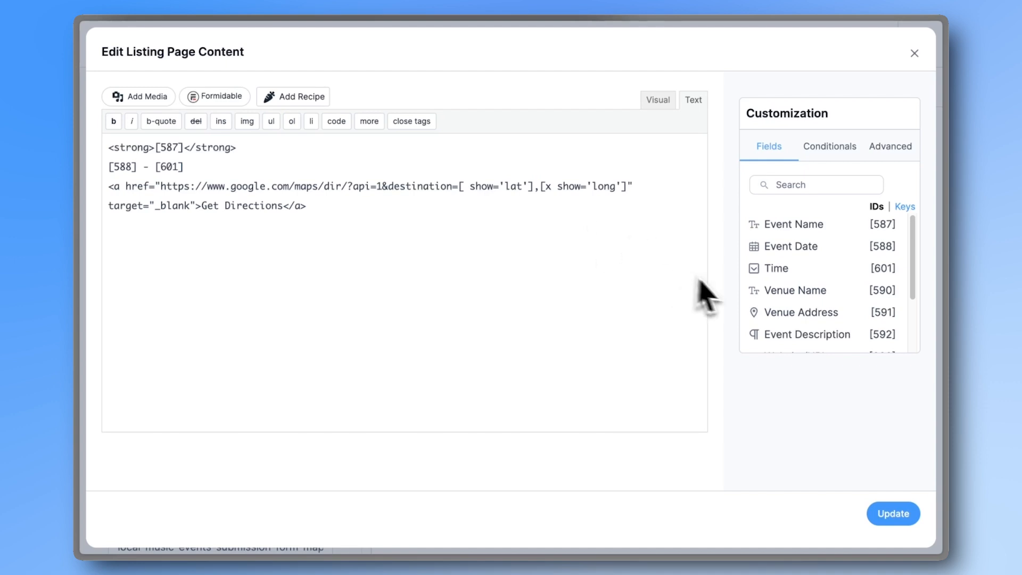
pyautogui.scroll(-1, 787, 314)
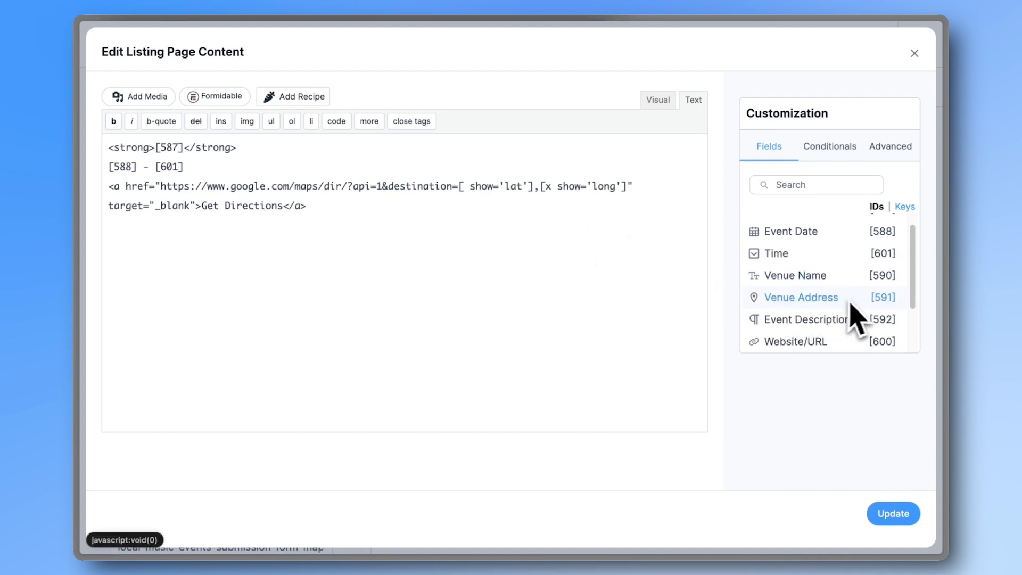
pyautogui.write('591')
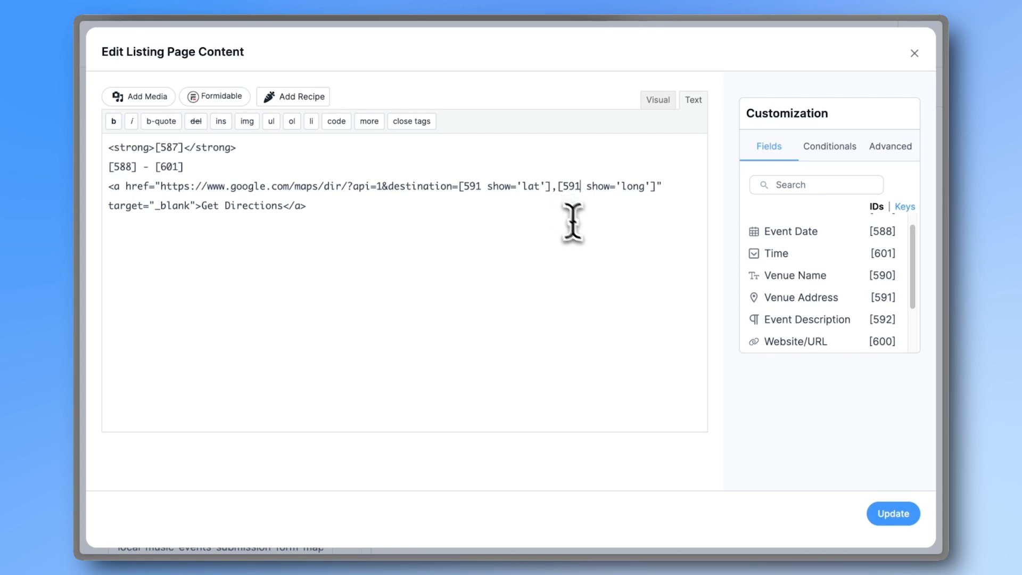
# - Save the map's listing content with the Get Directions link
pyautogui.click(892, 512)
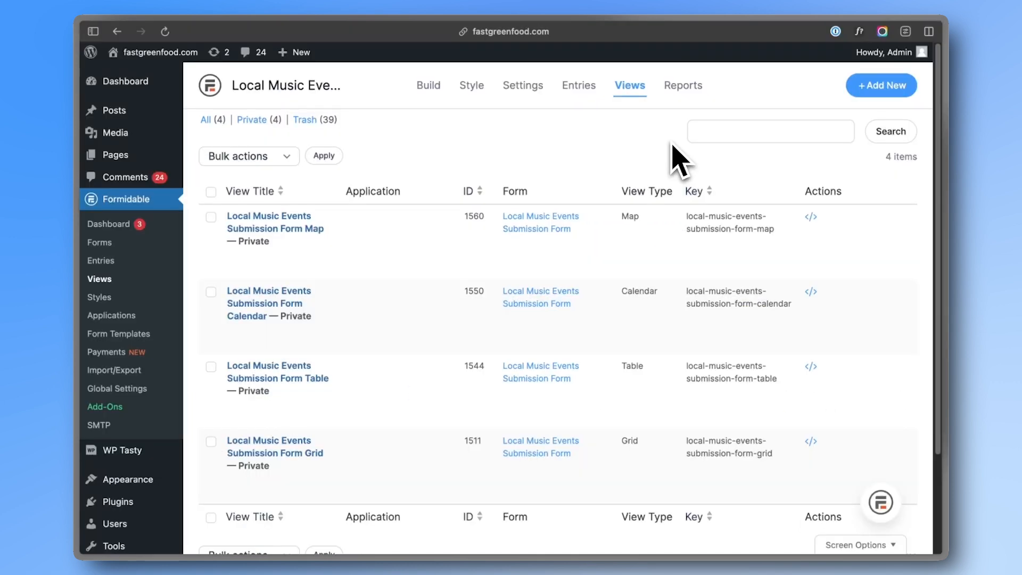
# - Create a Classic view named Local Music Events Submission Form View Classic and look at its listing content editor
pyautogui.click(879, 92)
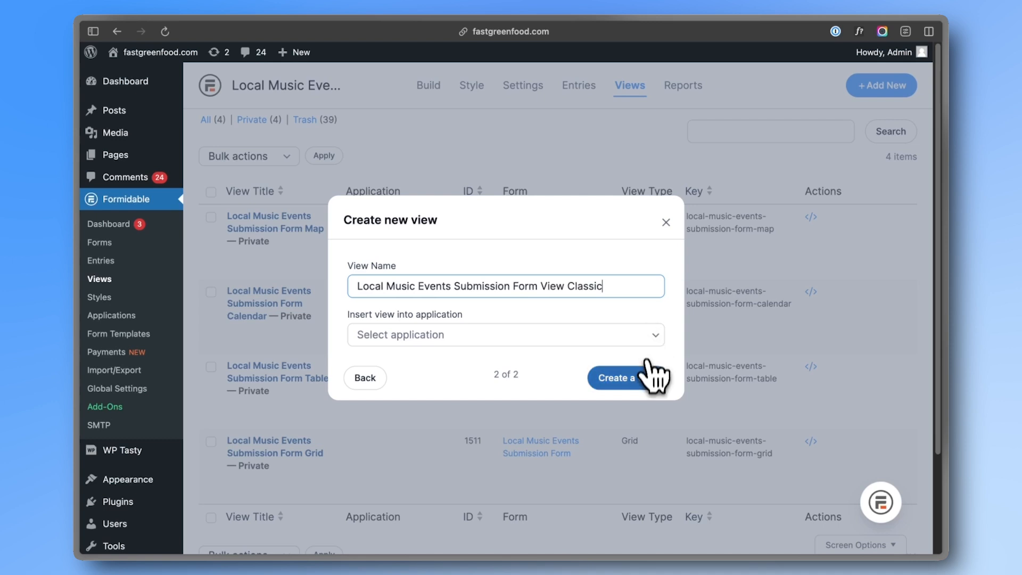
pyautogui.click(648, 378)
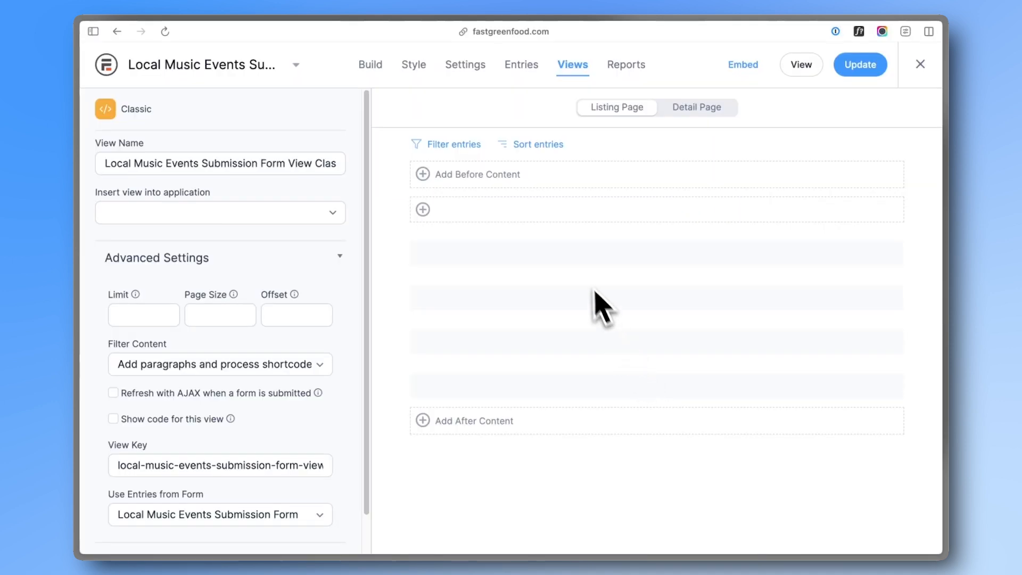
pyautogui.click(543, 229)
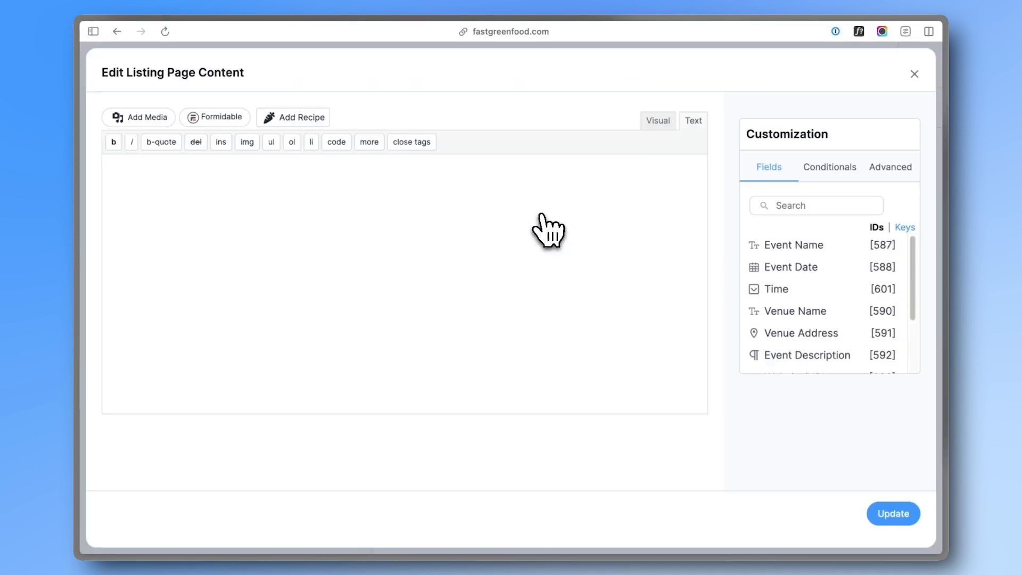
pyautogui.press('Escape')
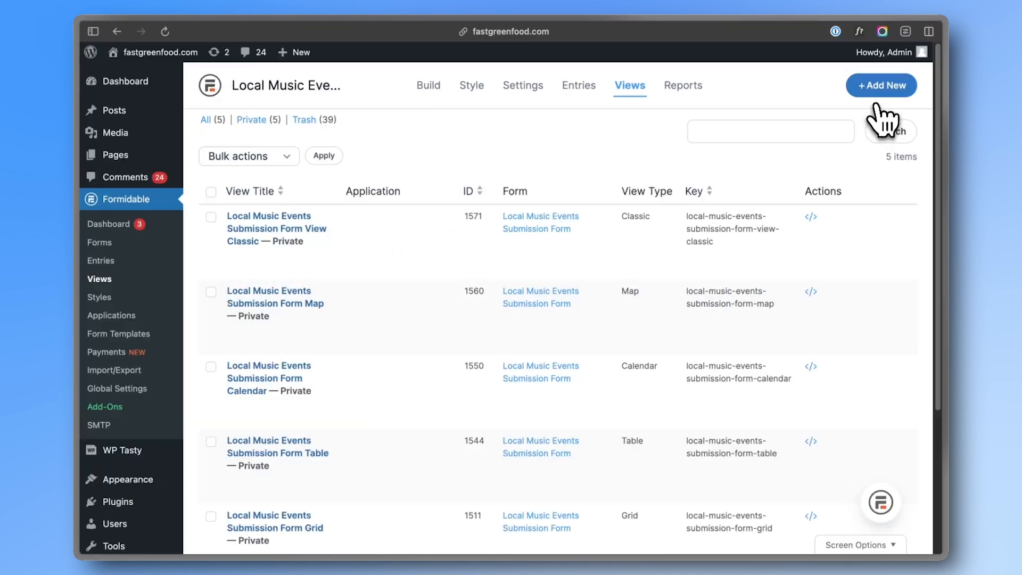
# - Open the Ready Made Solutions option for a new view and look through all the application templates on offer
pyautogui.click(882, 85)
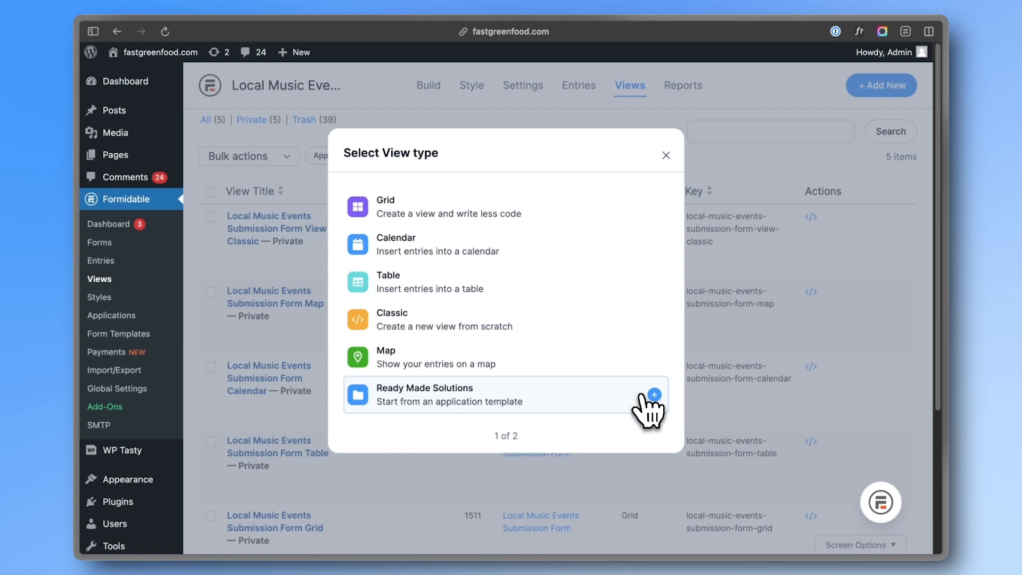
pyautogui.click(654, 396)
pyautogui.scroll(-5, 655, 372)
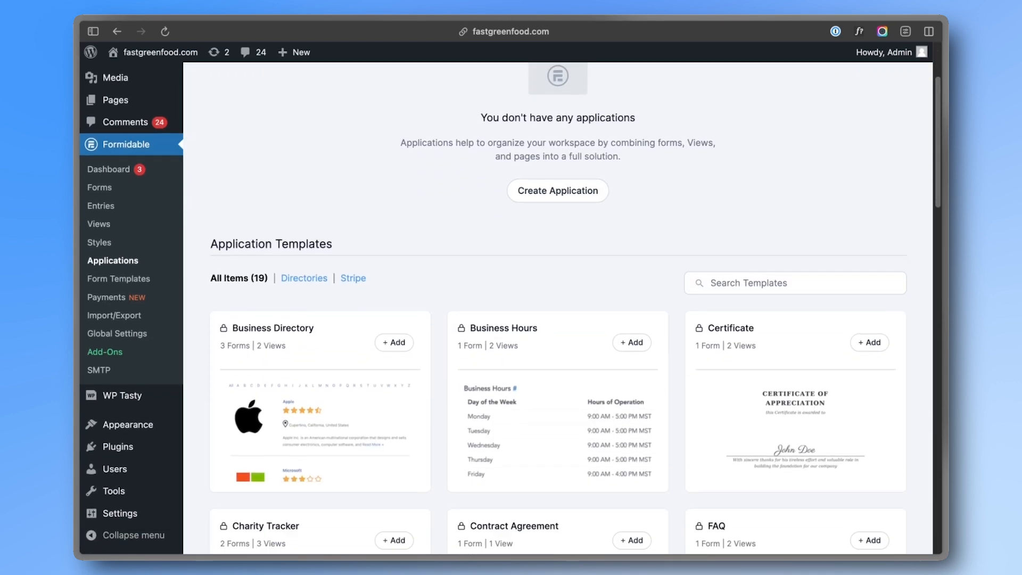
pyautogui.scroll(-5, 558, 308)
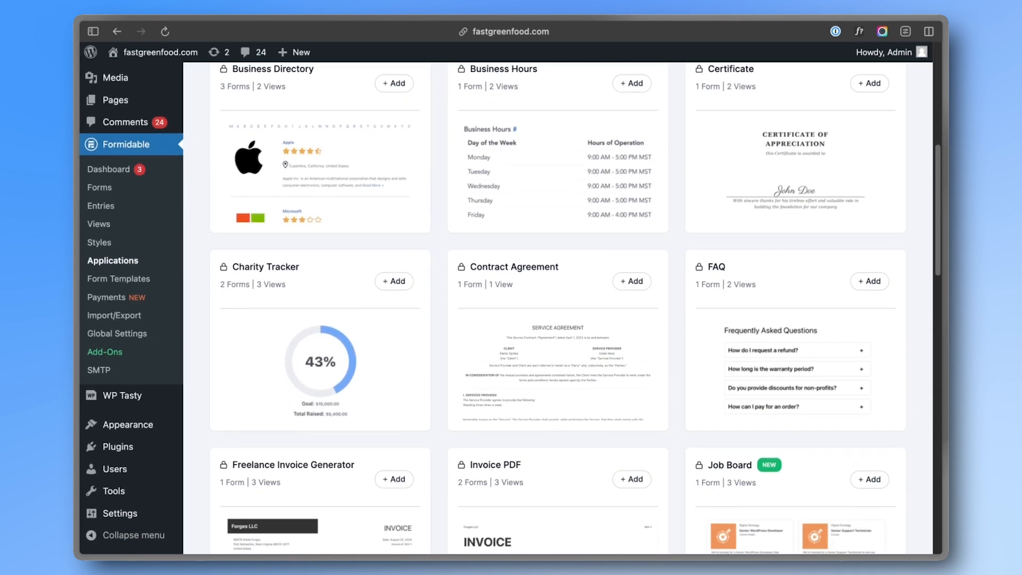
pyautogui.scroll(-5, 558, 309)
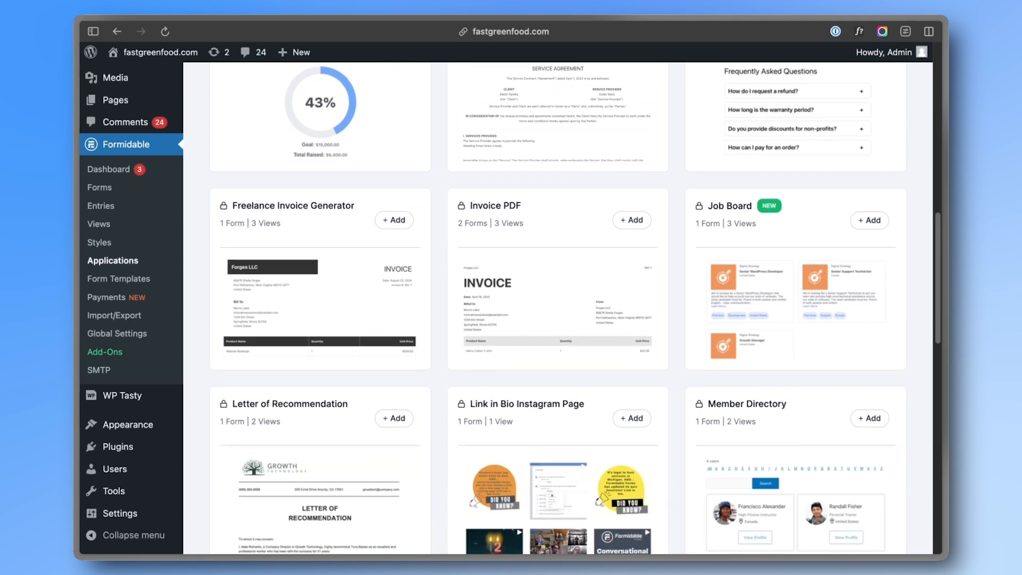
pyautogui.scroll(-5, 558, 308)
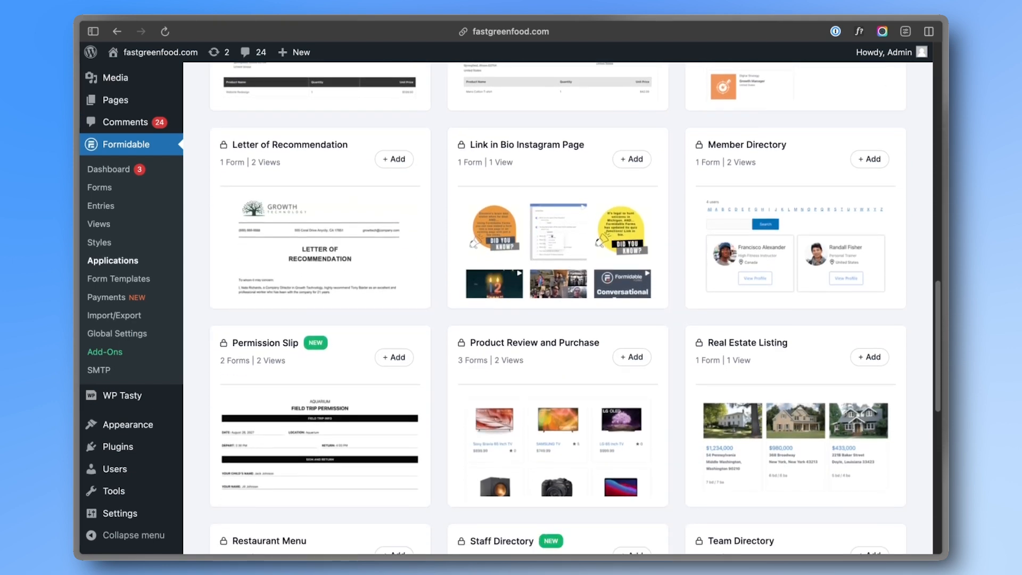
pyautogui.scroll(-5, 557, 309)
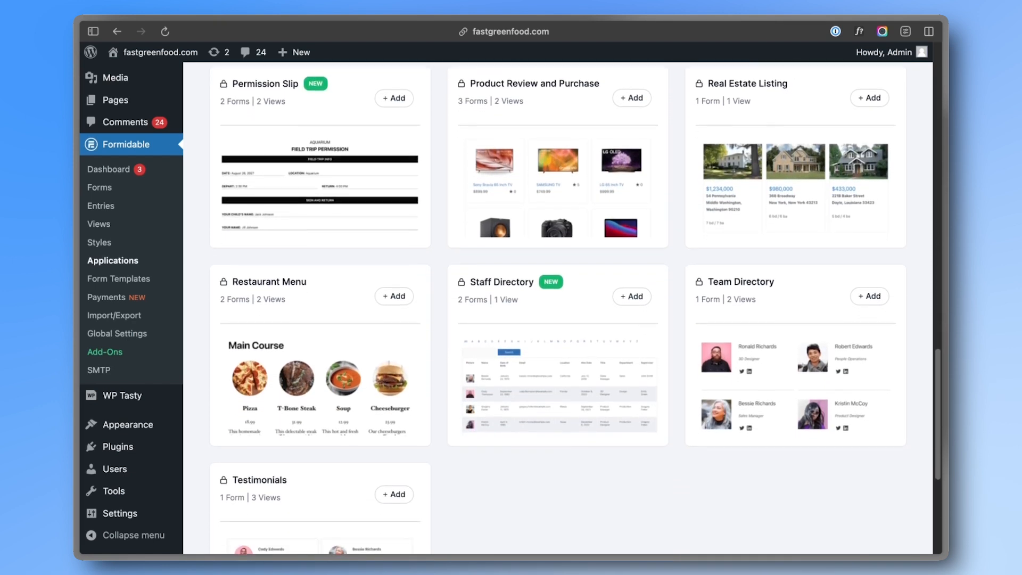